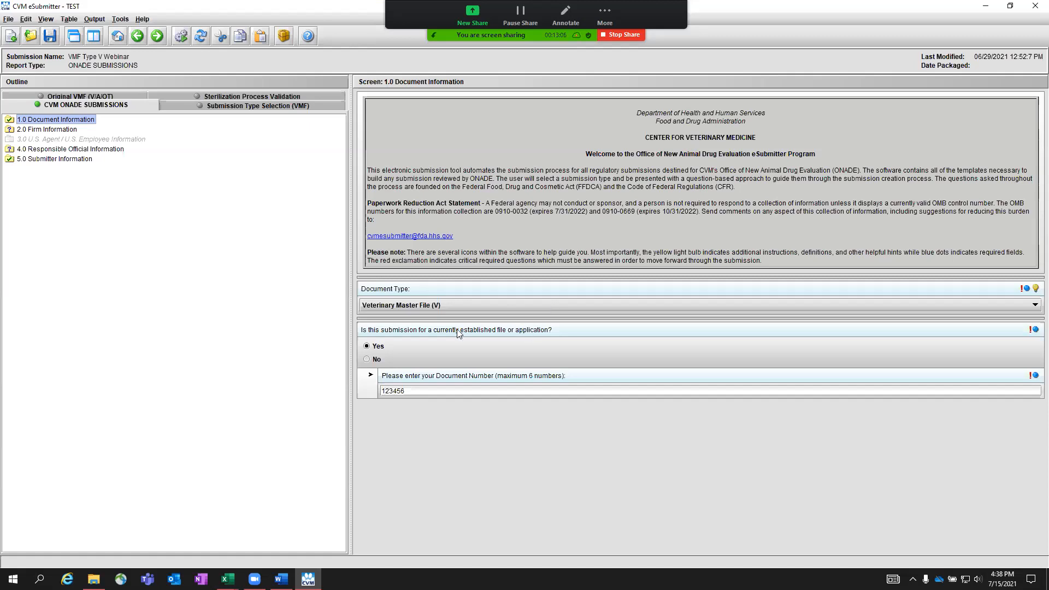
# Mark the submission as being for a currently established file or application and enter 123456 as the document number.
pyautogui.click(367, 359)
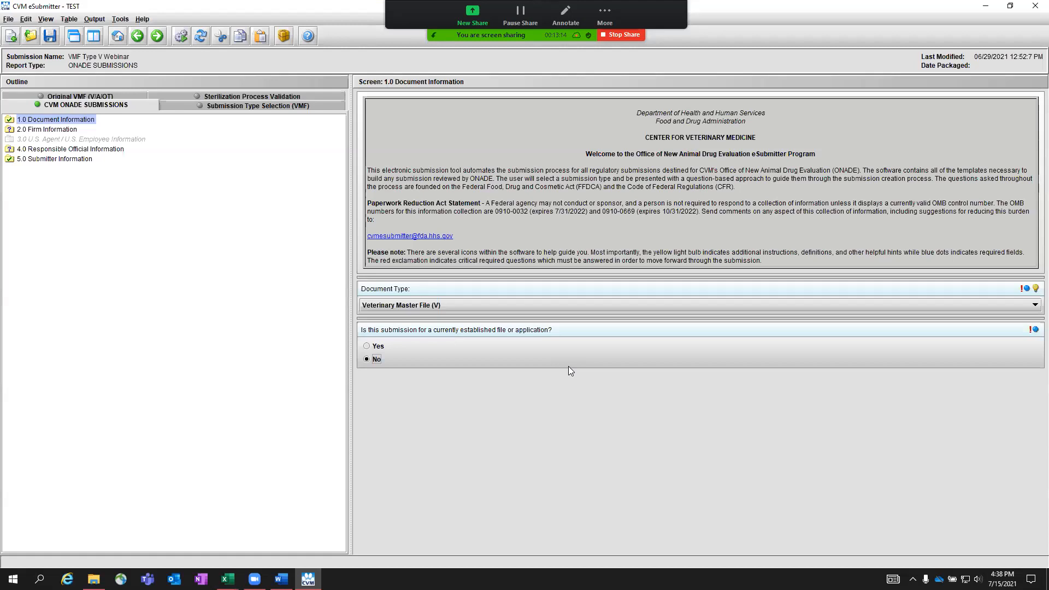
pyautogui.click(379, 346)
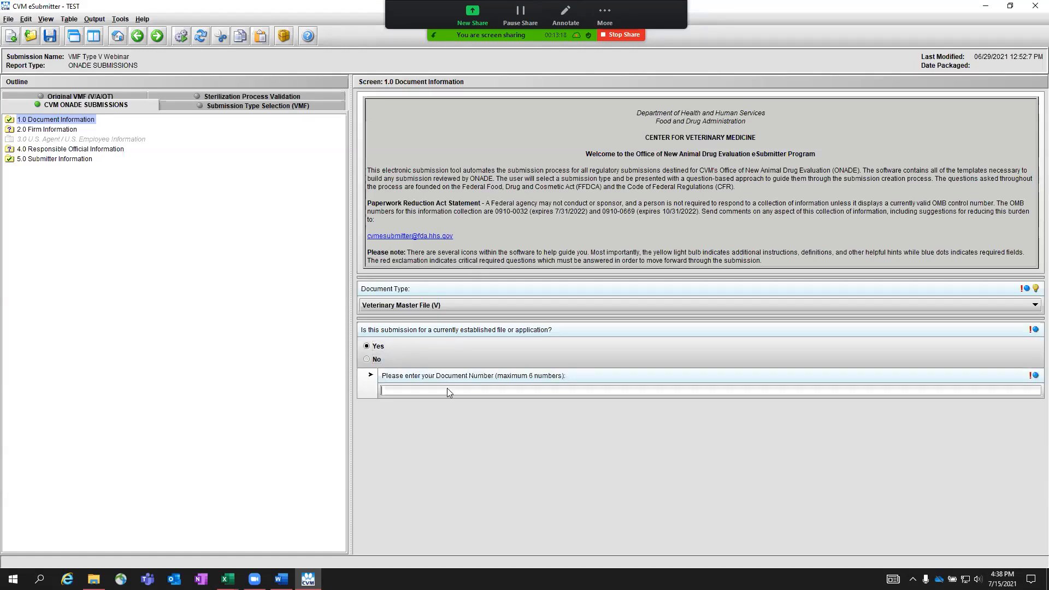
pyautogui.write('123456')
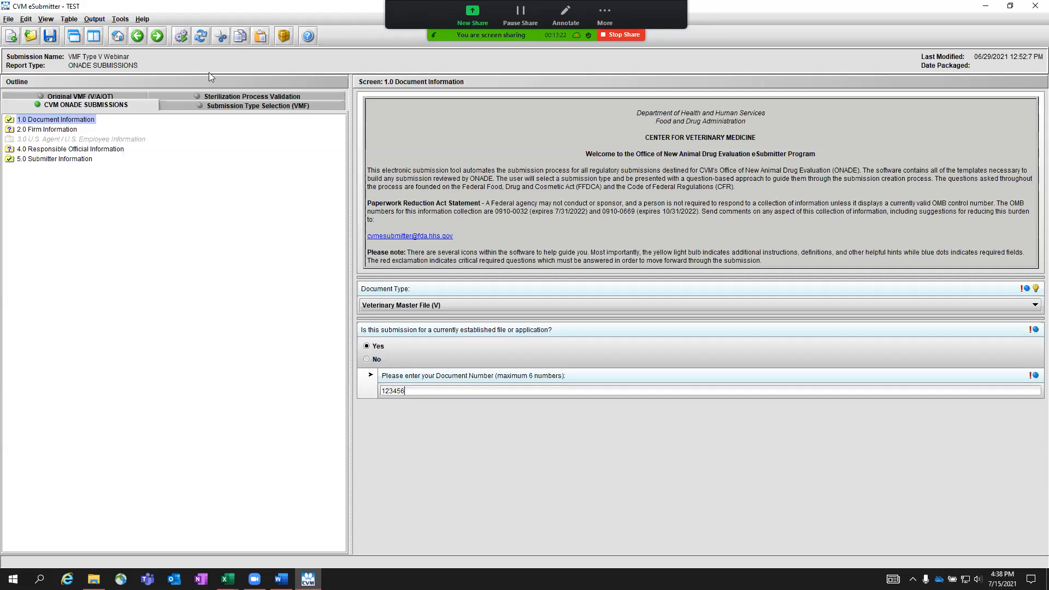
# In Firm Information, answer No to being a U.S. company and fill in the firm details from the FDA entry in the Establishment Book.
pyautogui.click(157, 36)
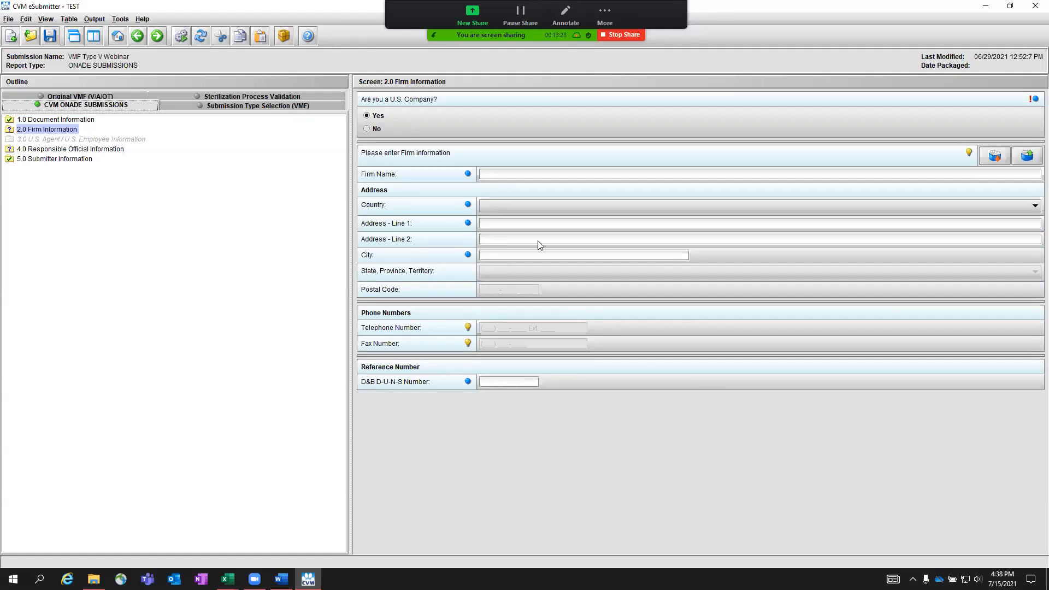
pyautogui.click(373, 131)
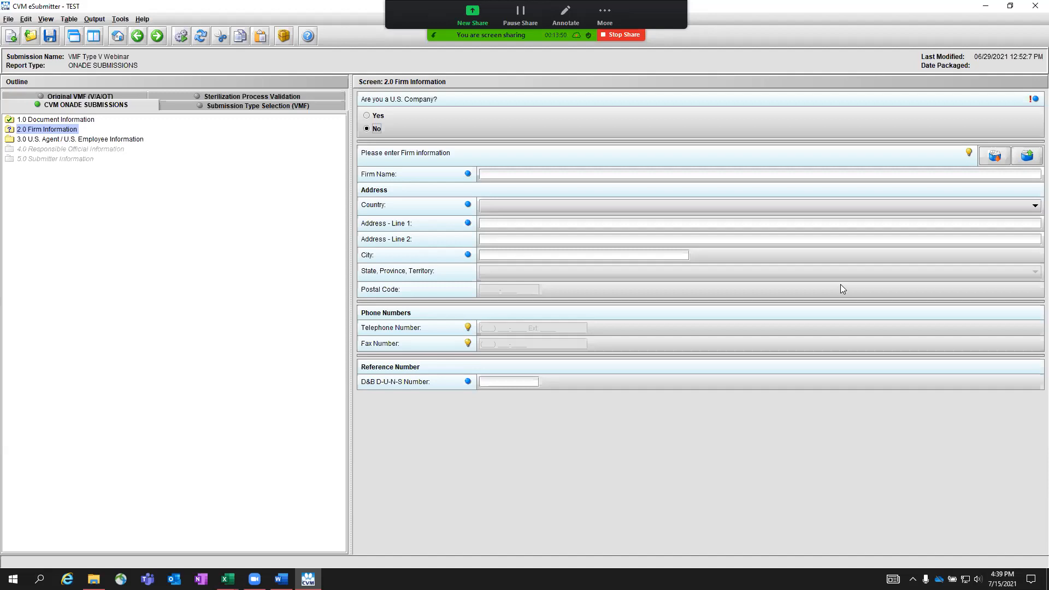
pyautogui.click(993, 156)
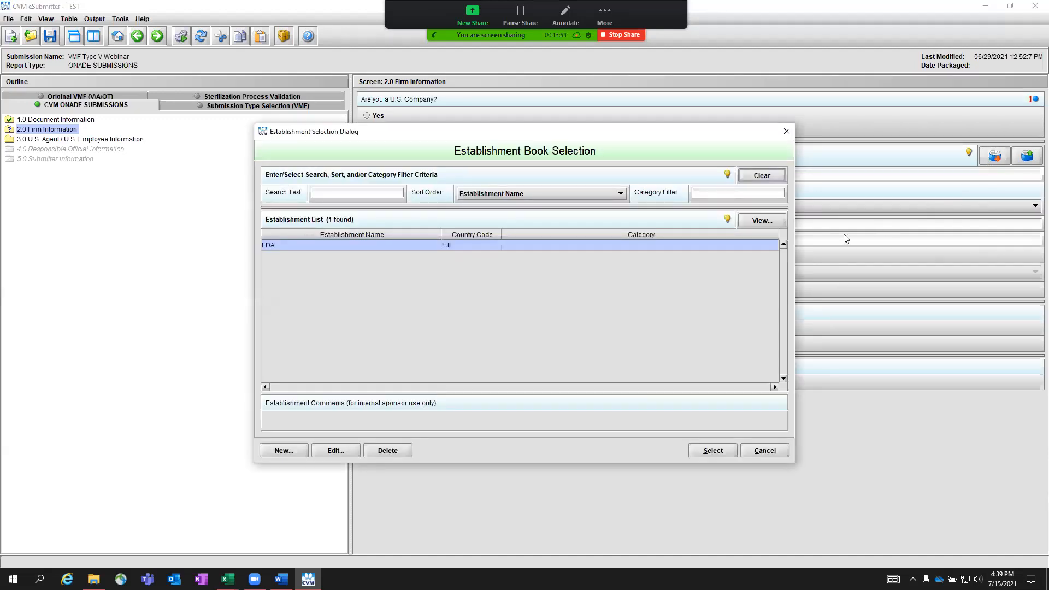
pyautogui.click(711, 453)
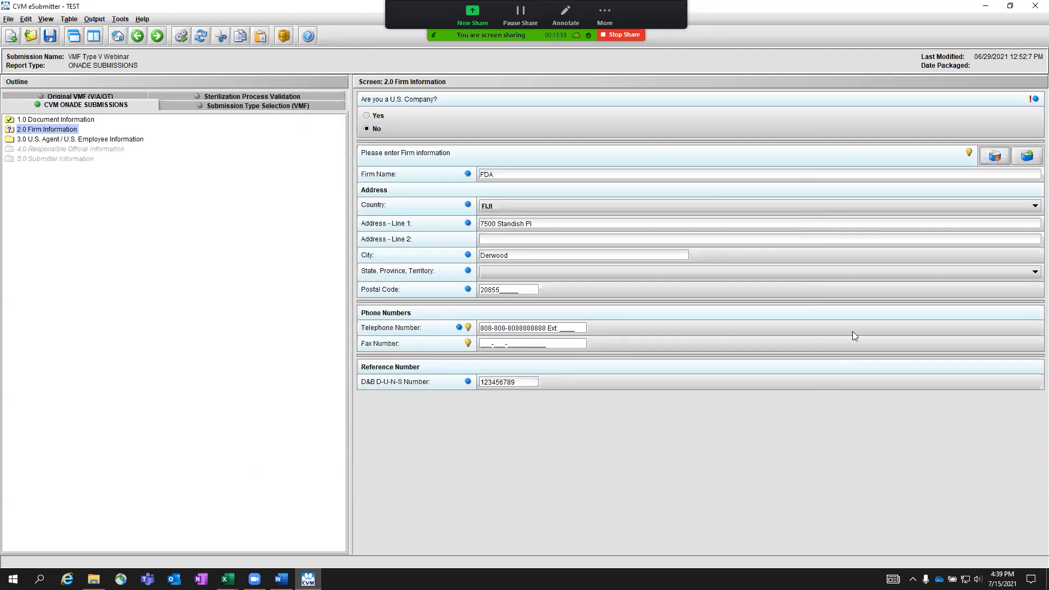
# Try to copy the firm's information to the Establishment Book, declining to allow a duplicate establishment name.
pyautogui.hotkey('alt', 'Tab')
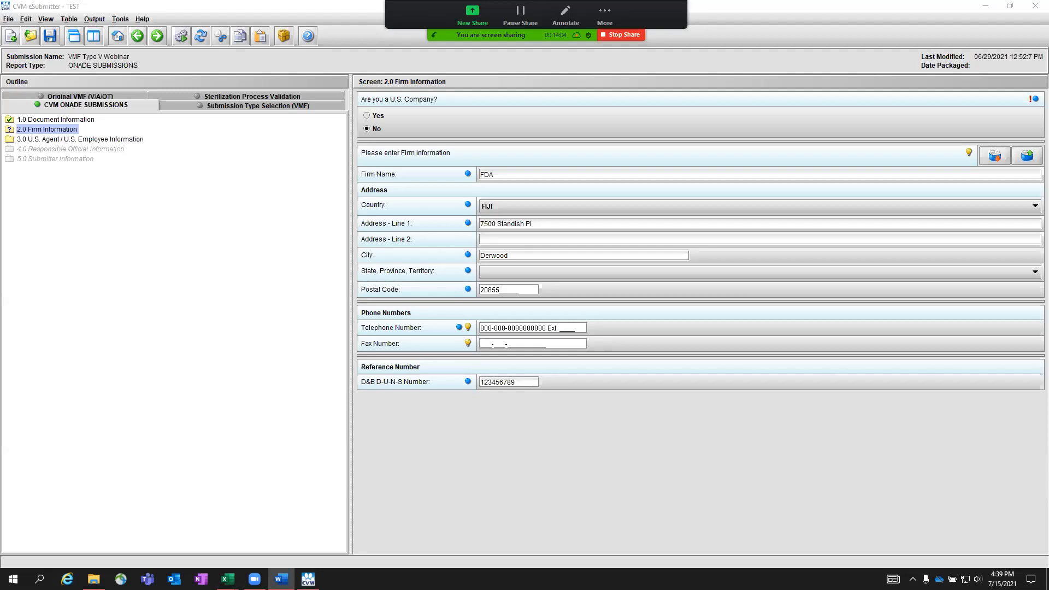
pyautogui.click(1024, 155)
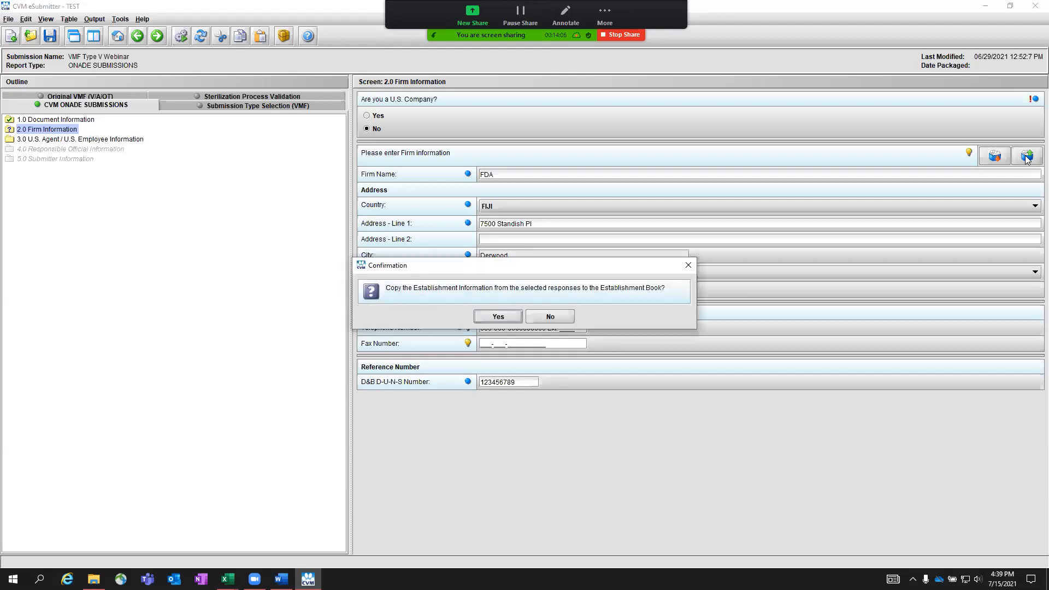
pyautogui.click(487, 314)
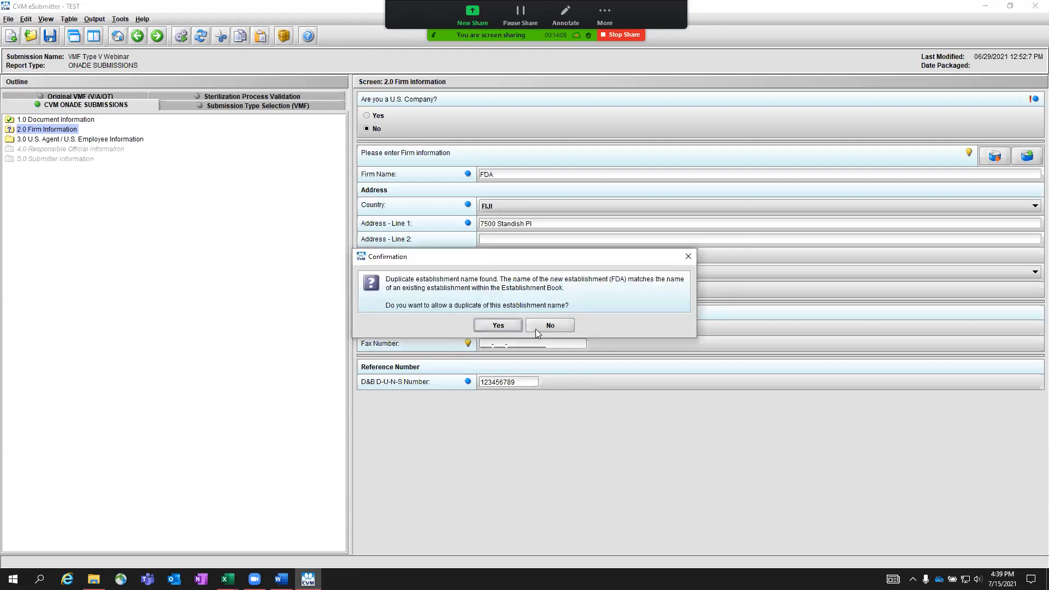
pyautogui.click(536, 328)
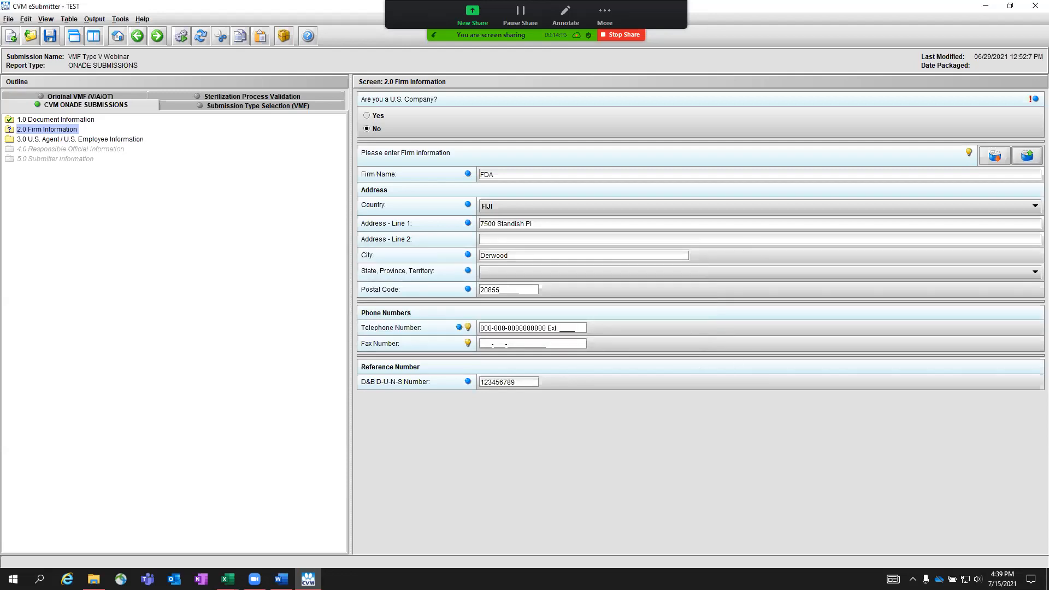
pyautogui.hotkey('alt', 'Tab')
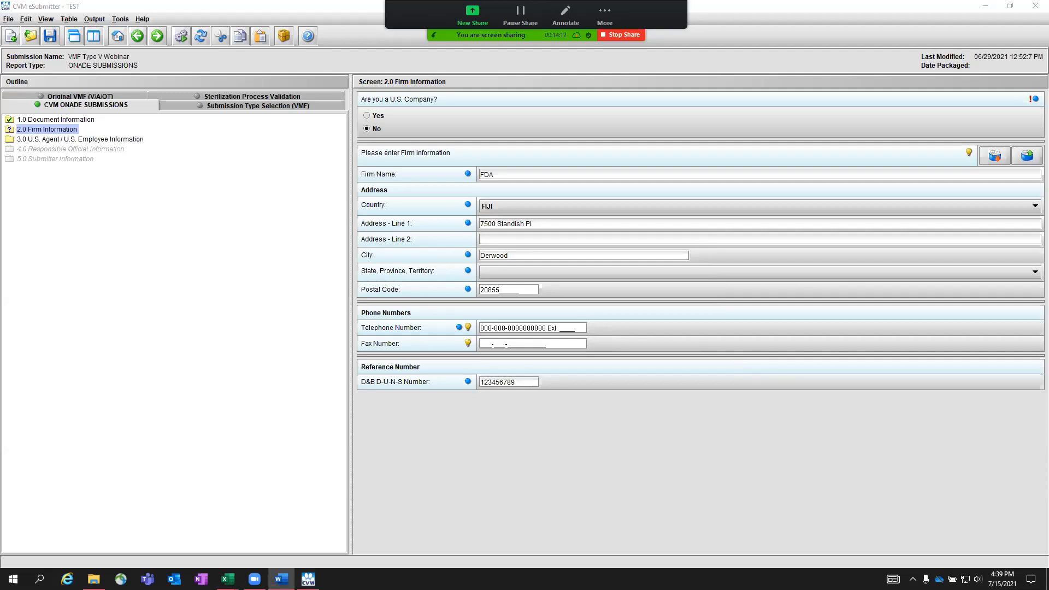
# In U.S. Agent / U.S. Employee Information, answer Yes to having a U.S. Agent or U.S.-based employee and review the contact fields.
pyautogui.click(157, 36)
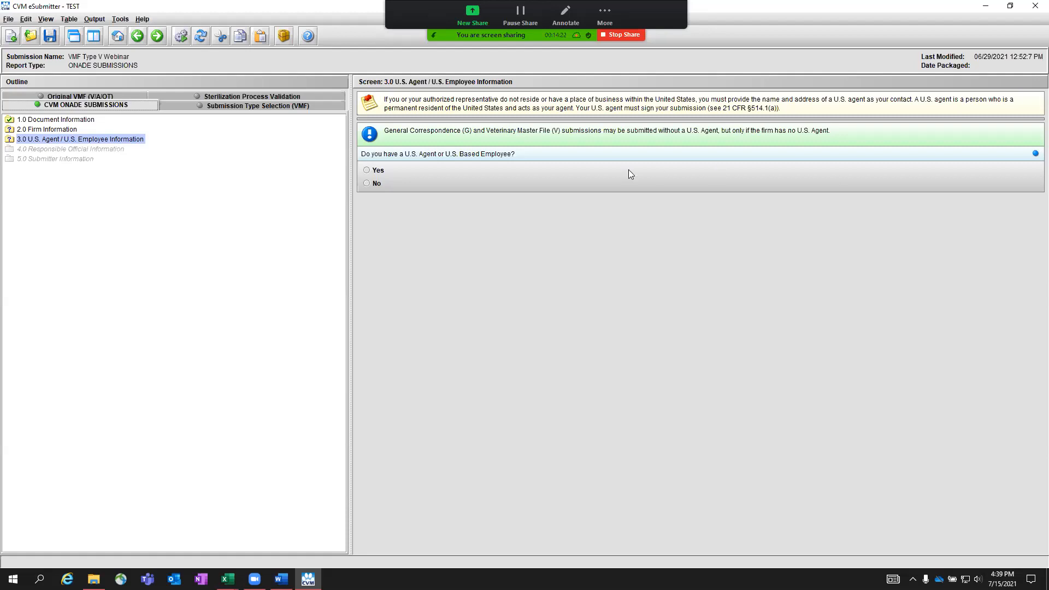
pyautogui.click(384, 172)
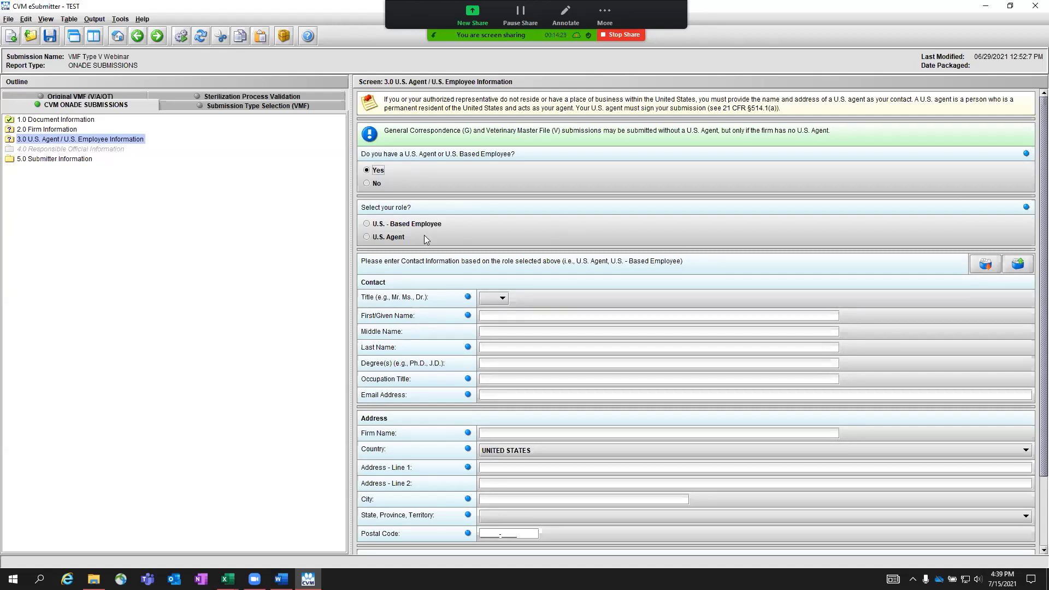
pyautogui.scroll(-1, 531, 279)
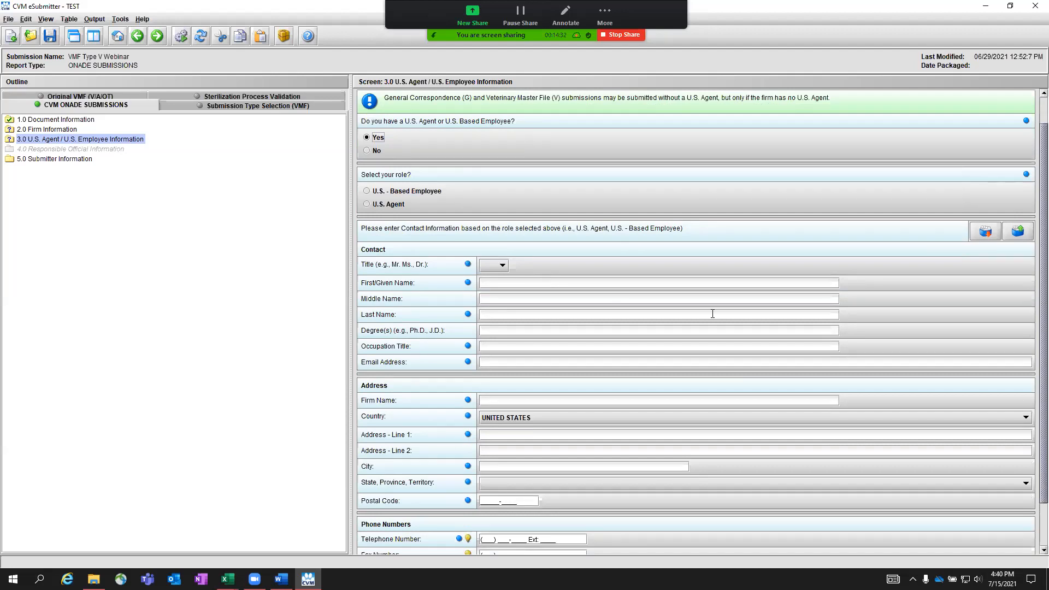
pyautogui.scroll(-1, 795, 326)
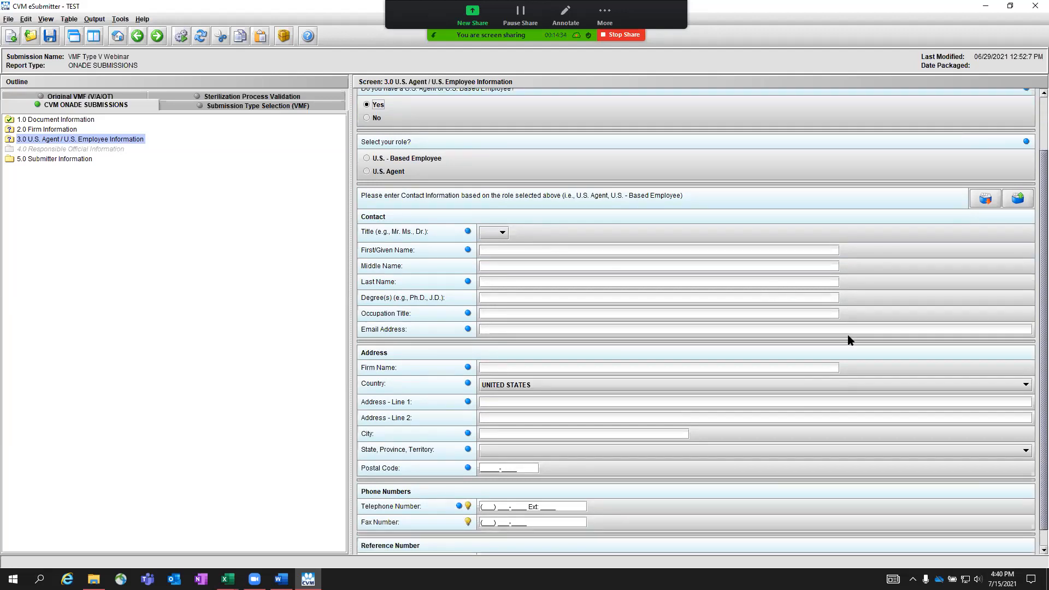
pyautogui.scroll(-1, 841, 338)
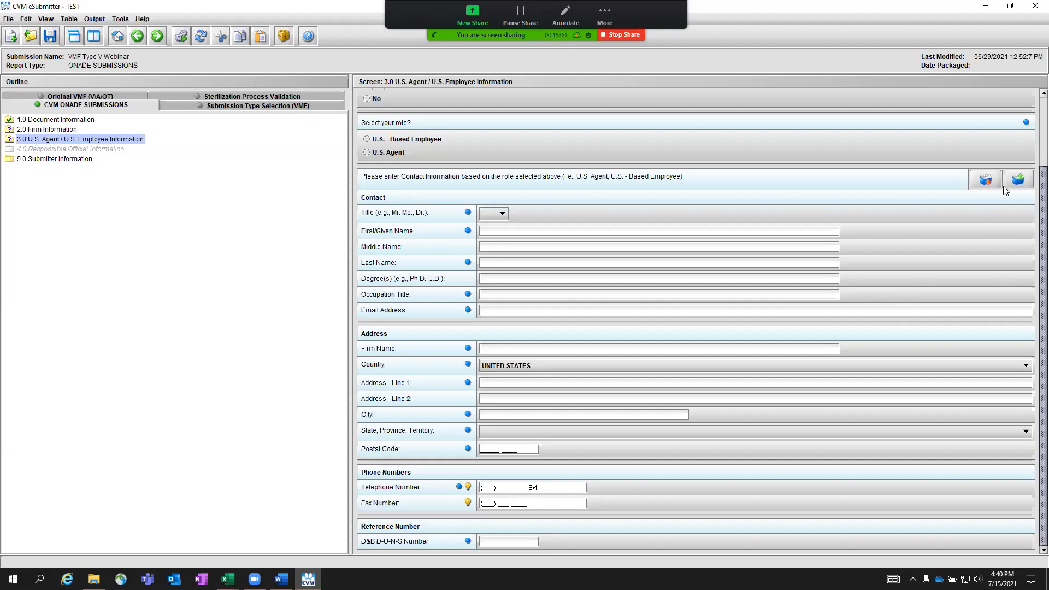
# In Submitter Information, answer No to the submitter being the same person as the Responsible Official or U.S. Agent.
pyautogui.click(157, 36)
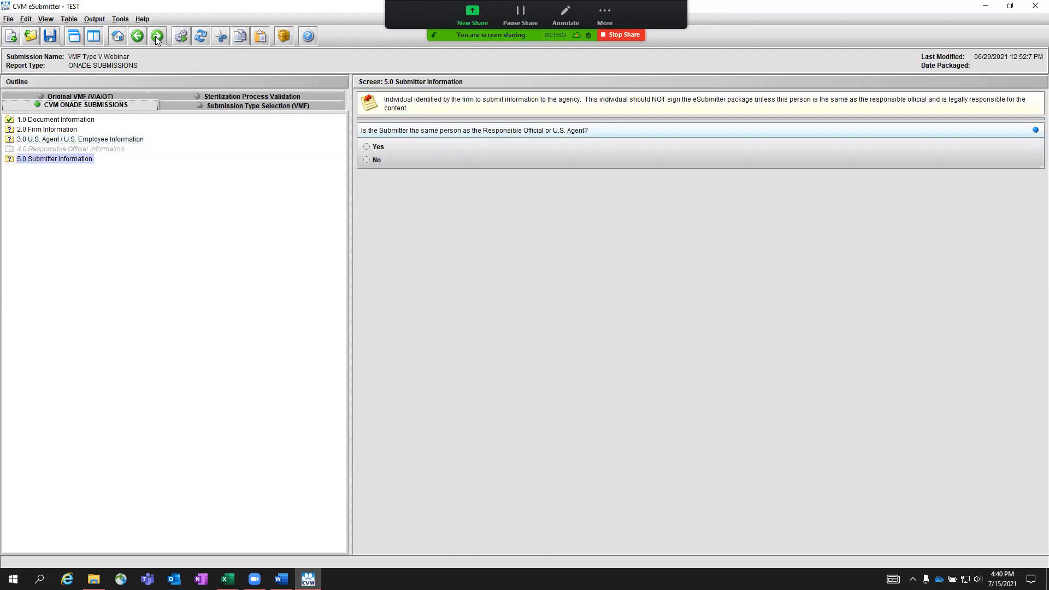
pyautogui.click(282, 579)
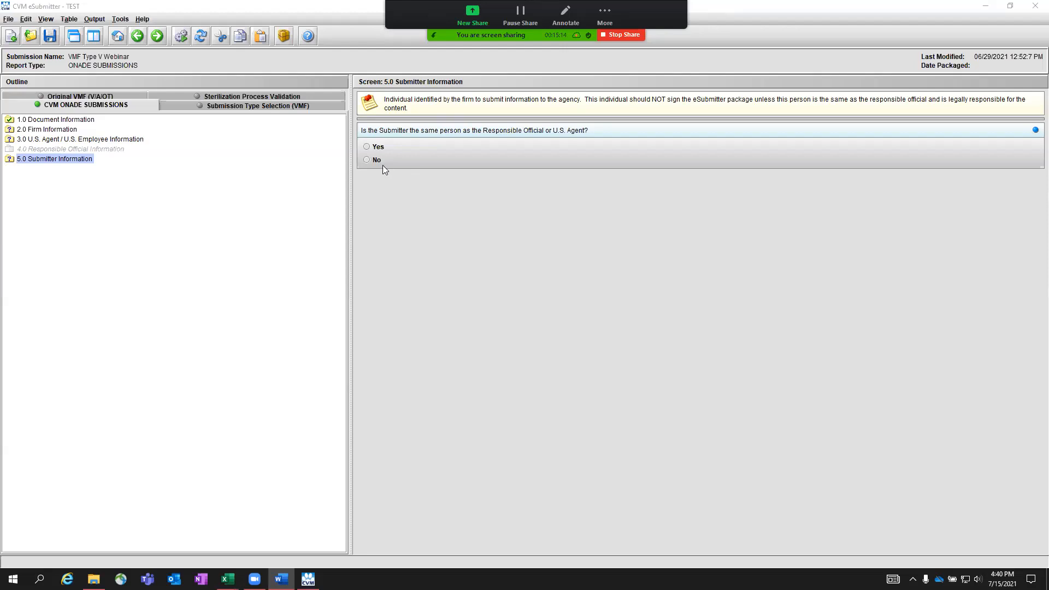
pyautogui.click(376, 148)
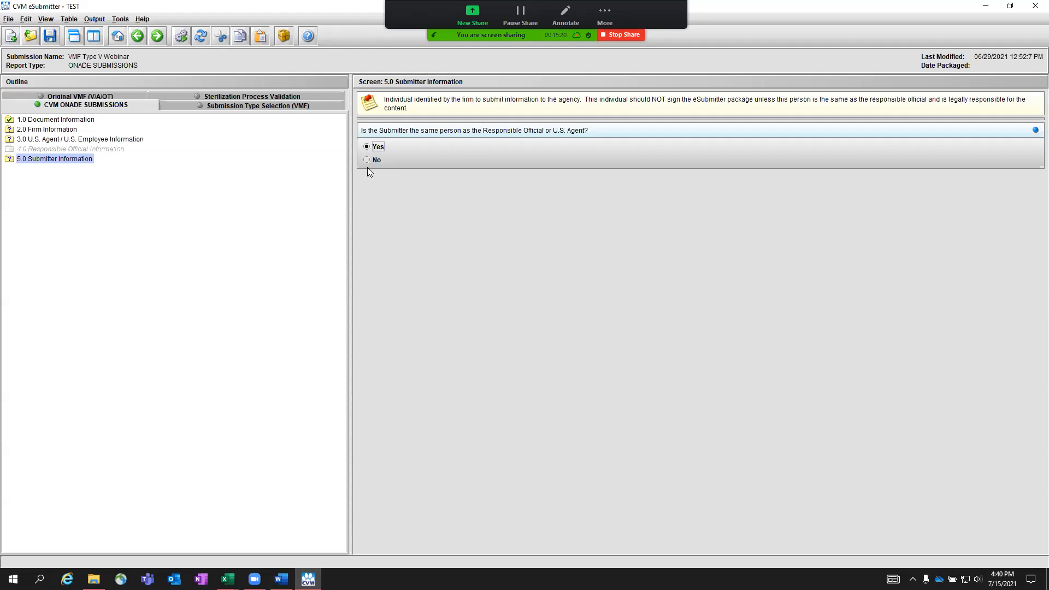
pyautogui.click(375, 160)
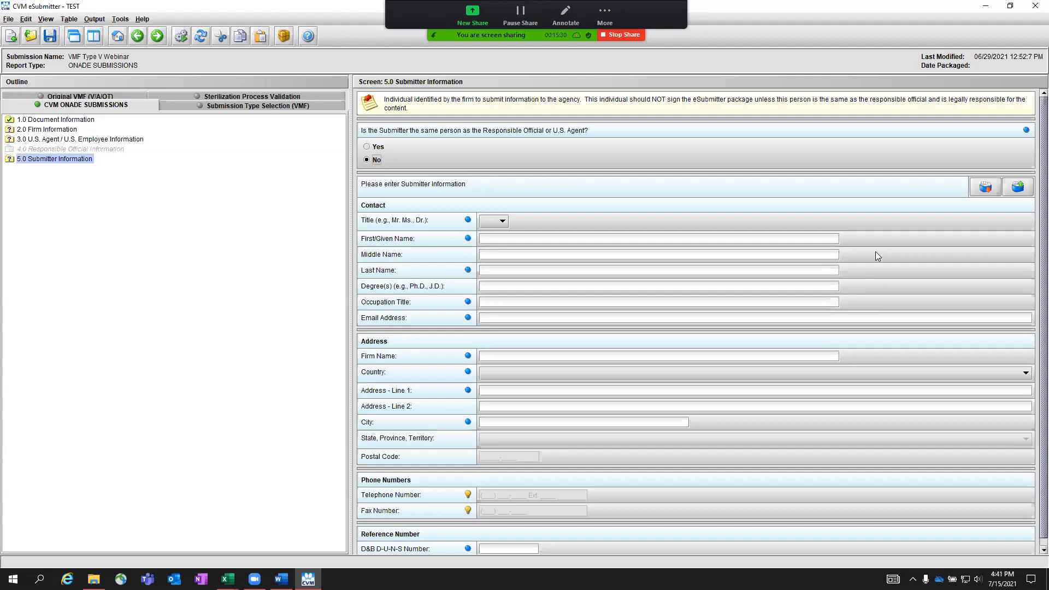
pyautogui.hotkey('alt', 'Tab')
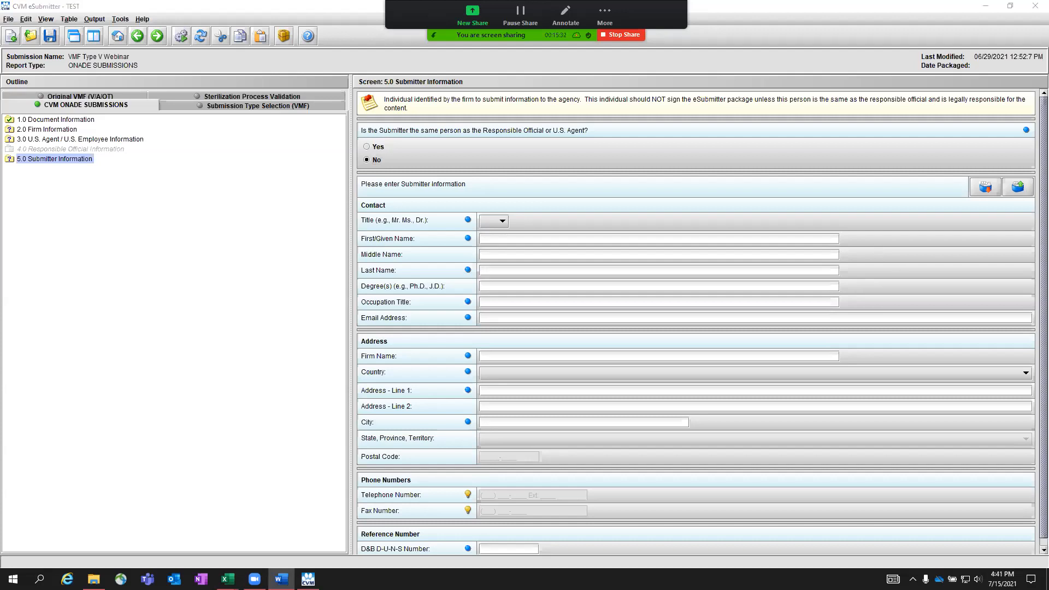
pyautogui.scroll(-1, 845, 391)
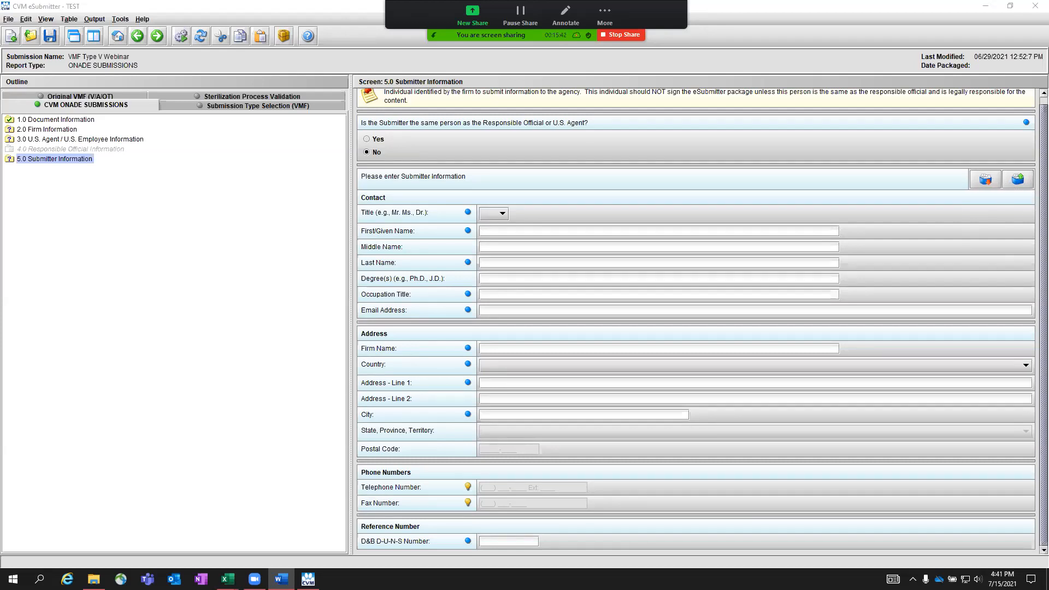
# In the submission type section, choose CMC, Original VMF (A), Other; Unclassified (OT) and the Division of Manufacturing Technologies (HFV-140).
pyautogui.click(157, 37)
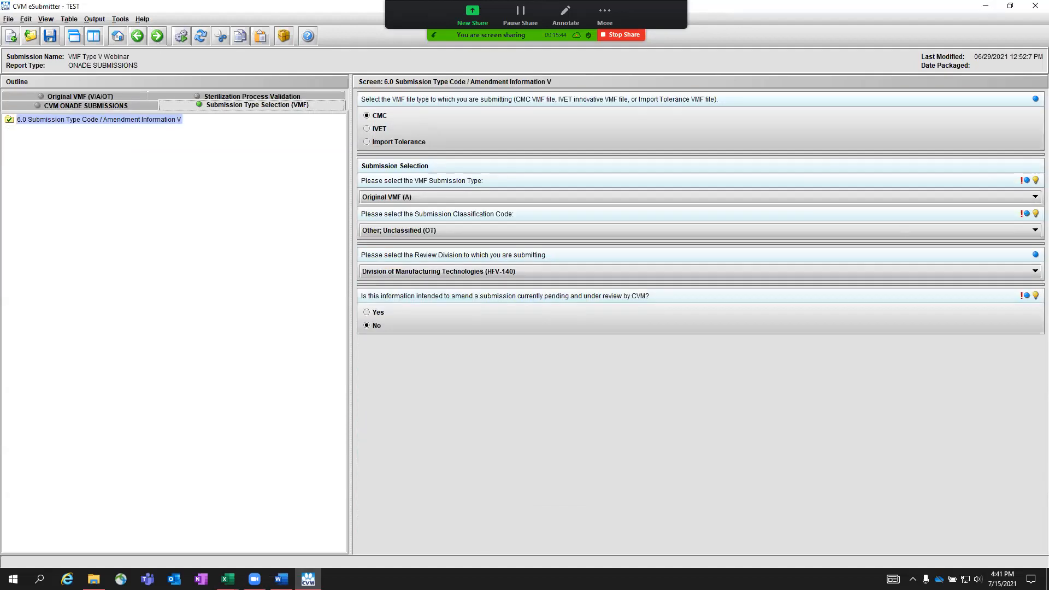
pyautogui.click(281, 579)
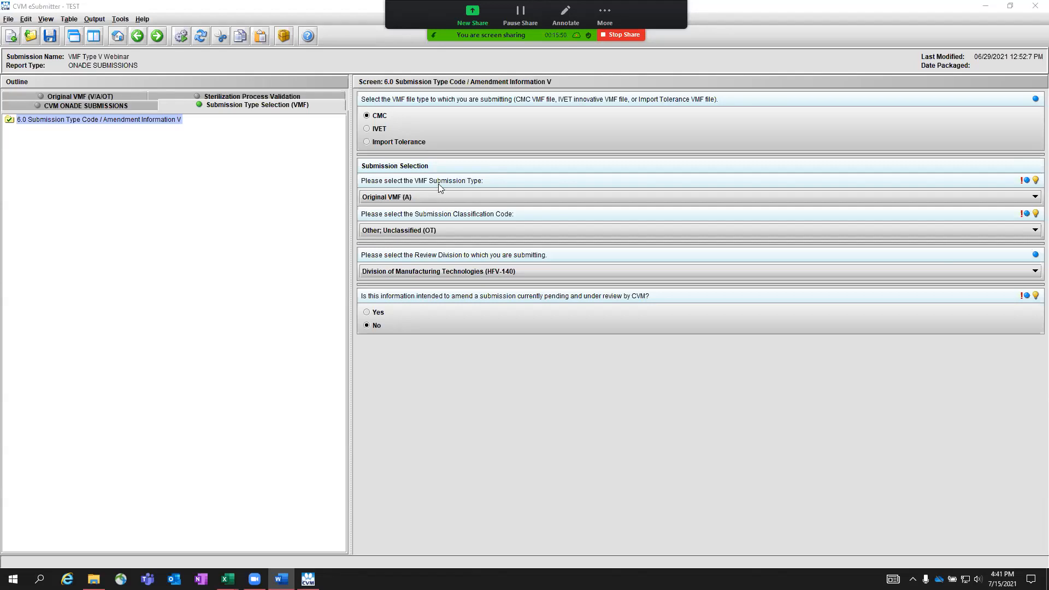
pyautogui.click(383, 118)
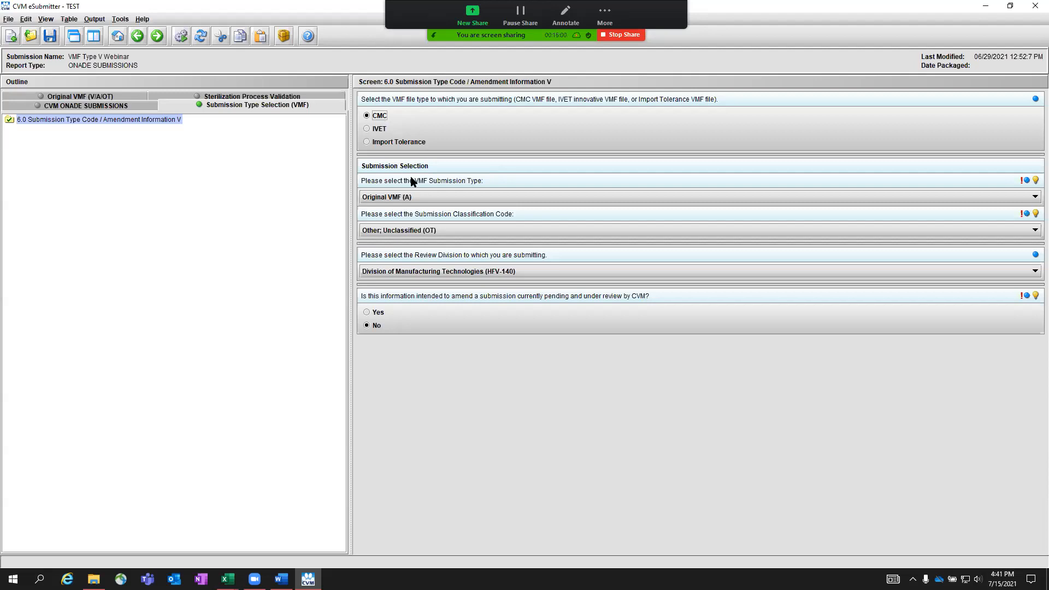
pyautogui.click(441, 194)
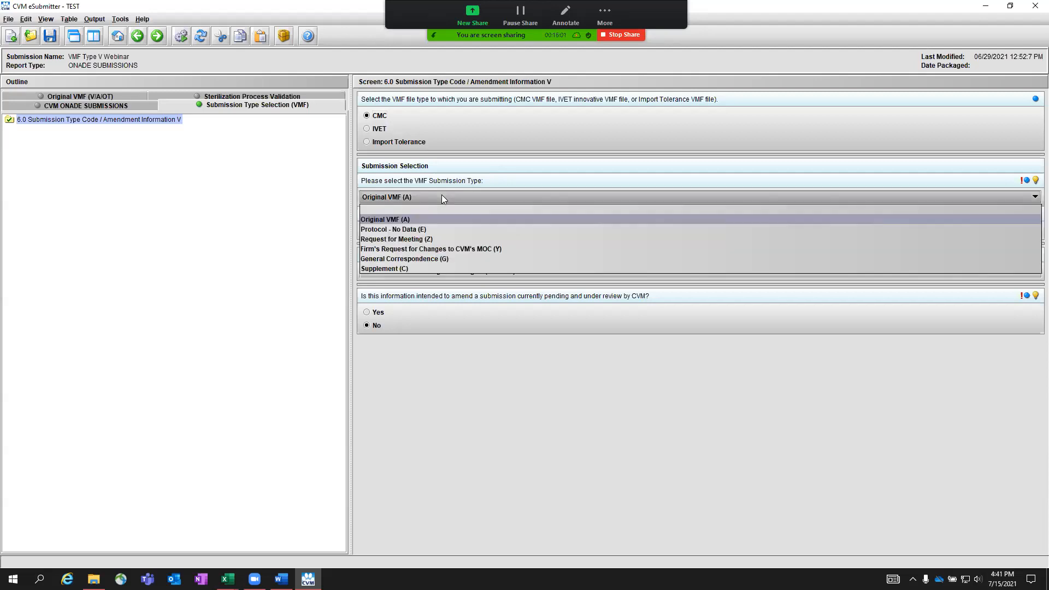
pyautogui.click(415, 221)
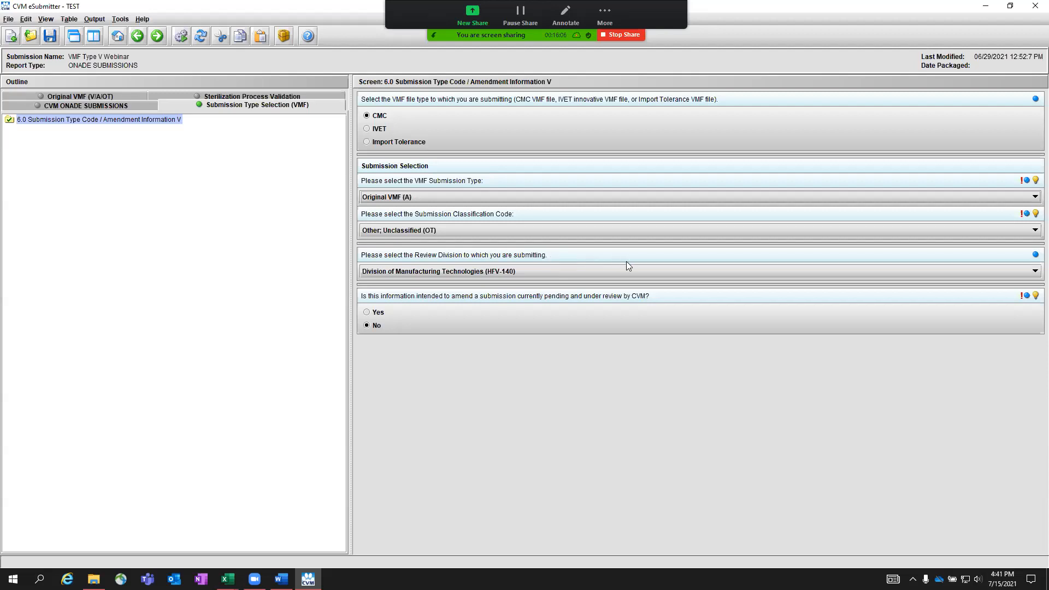
pyautogui.click(492, 232)
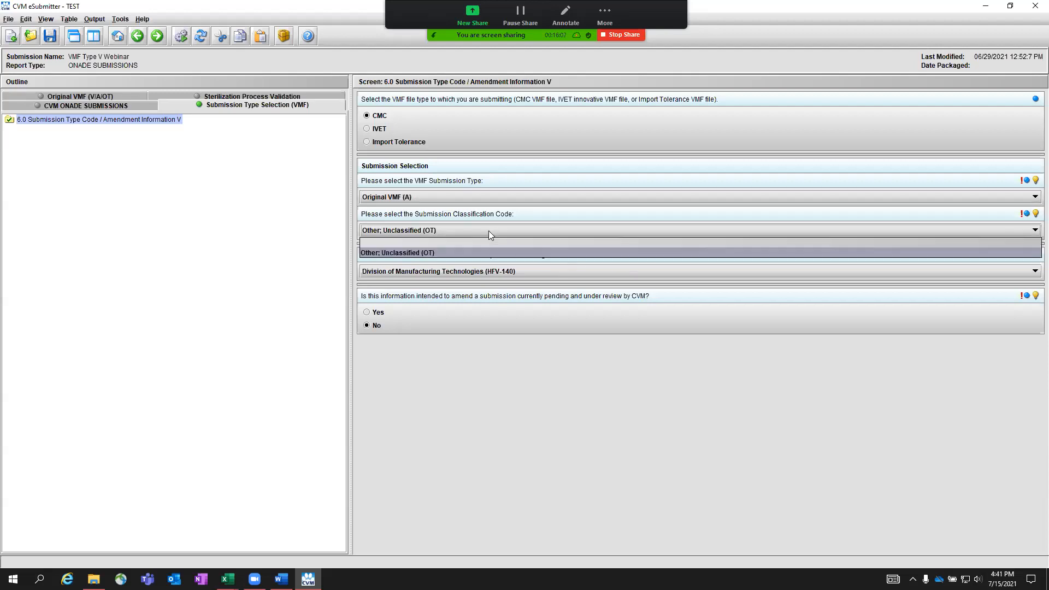
pyautogui.click(447, 253)
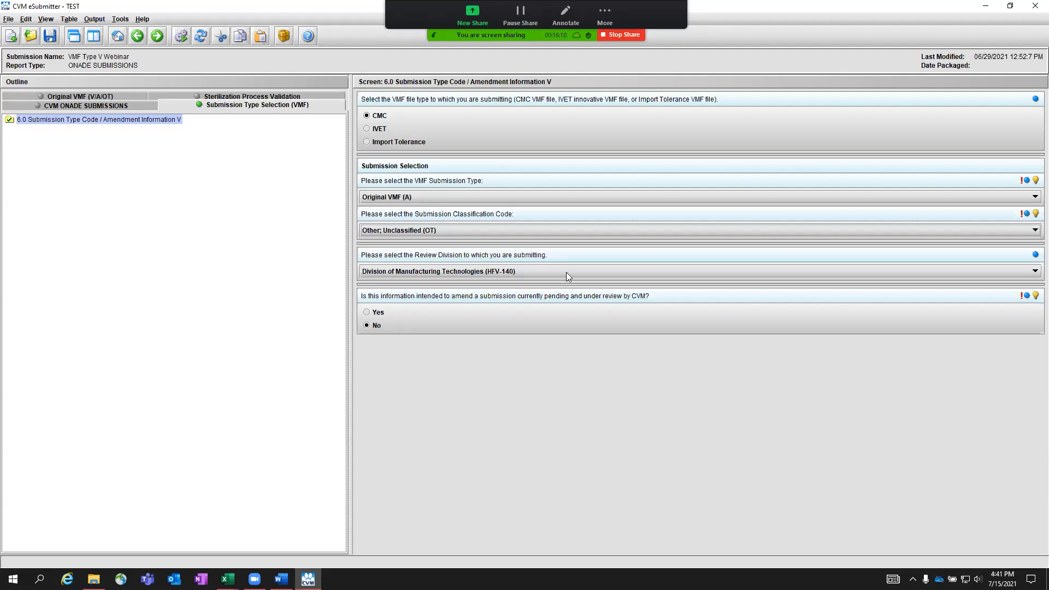
pyautogui.click(524, 276)
pyautogui.click(489, 293)
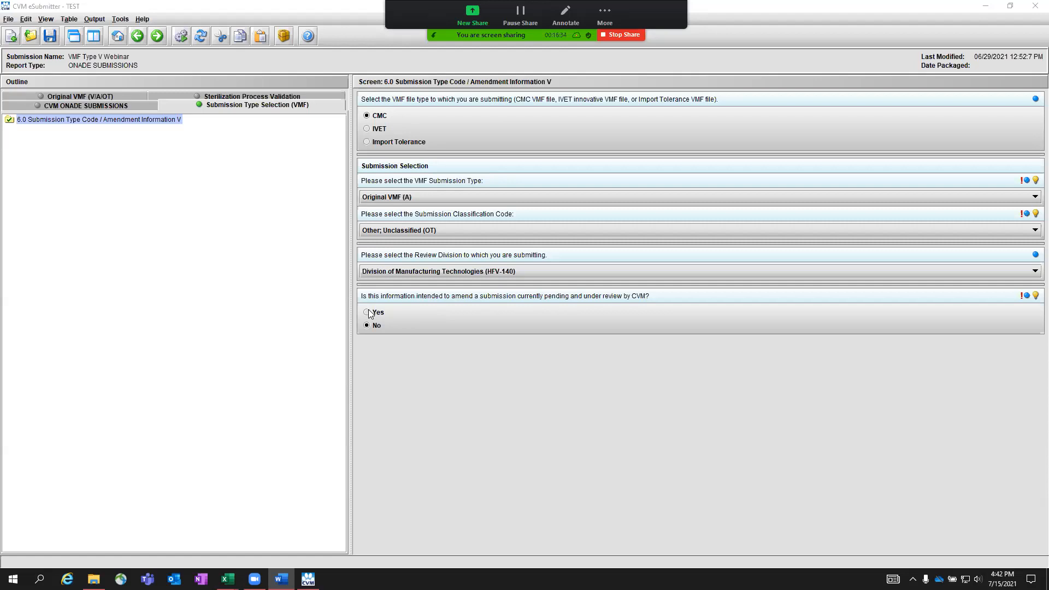
# In the Original VMF general information, choose Type V with sterile process validation information, and continue to the Sterilization Process Validation section.
pyautogui.click(156, 36)
pyautogui.hotkey('alt', 'Tab')
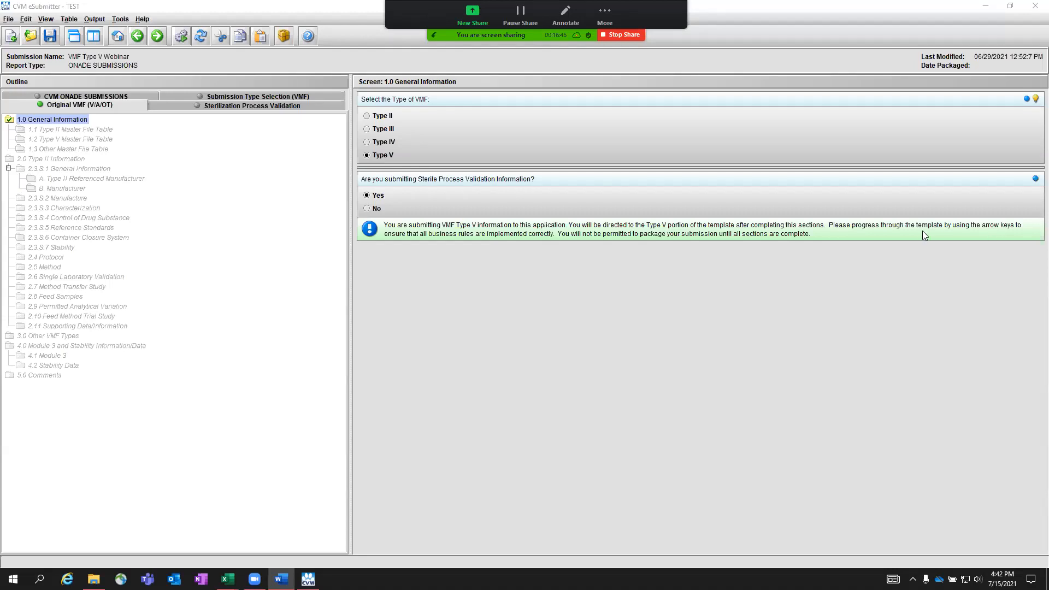
pyautogui.click(385, 156)
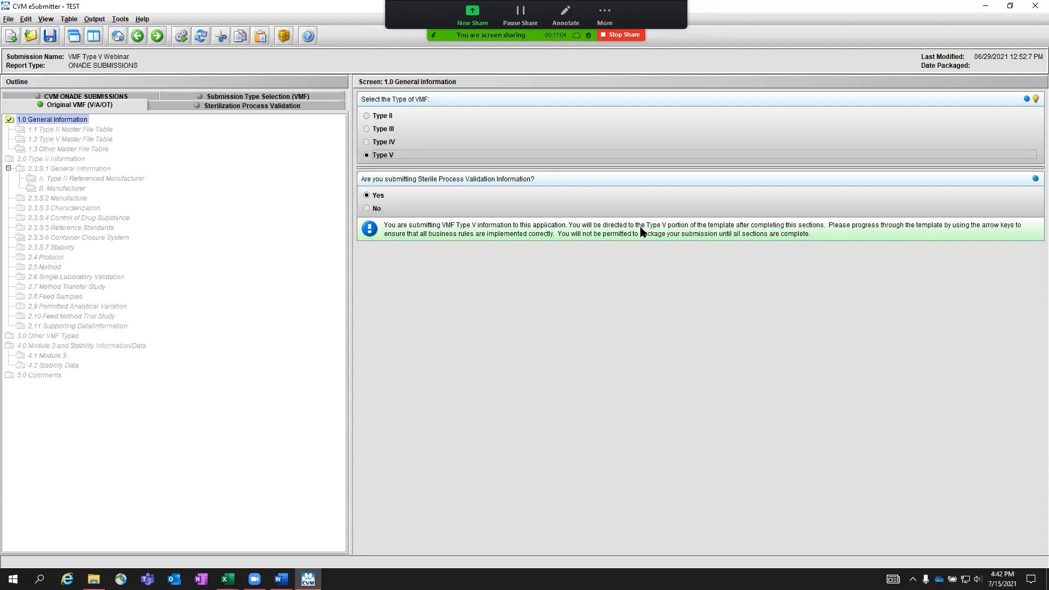
pyautogui.click(385, 199)
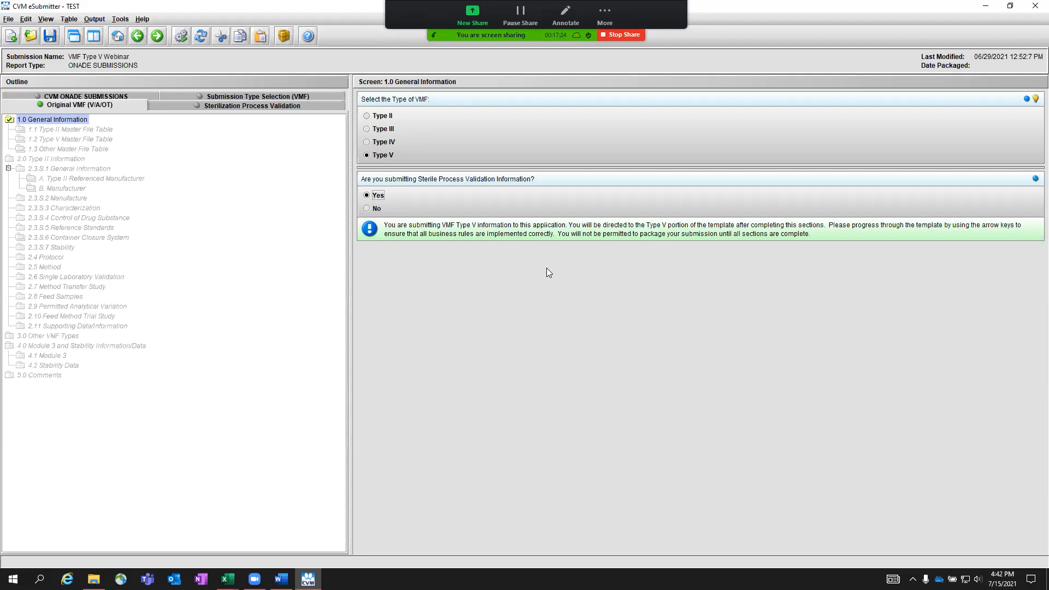
pyautogui.click(158, 36)
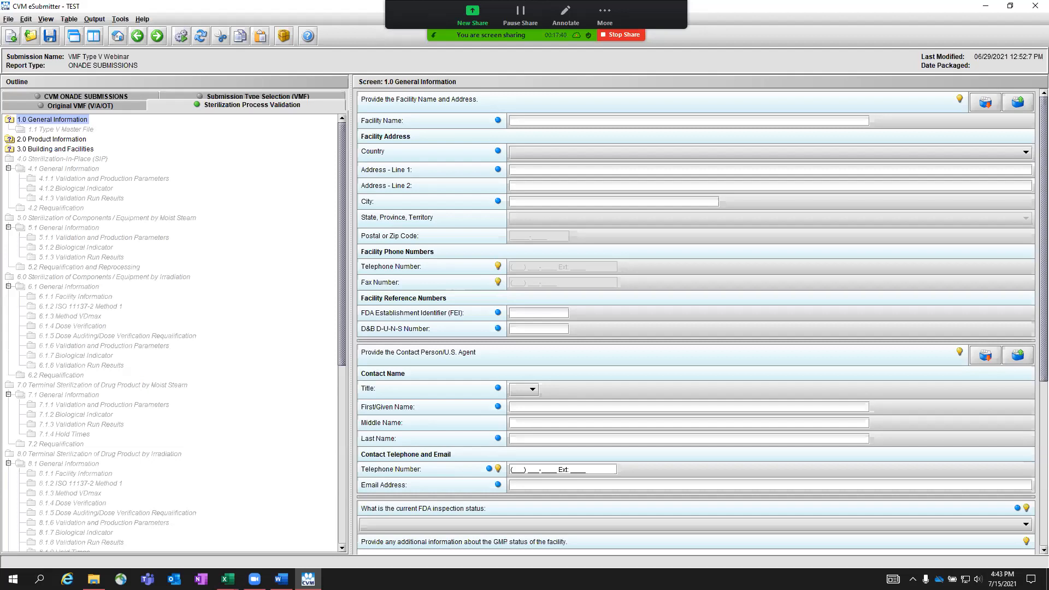
# In the facility address, set the country to United States and browse the available states.
pyautogui.hotkey('alt', 'Tab')
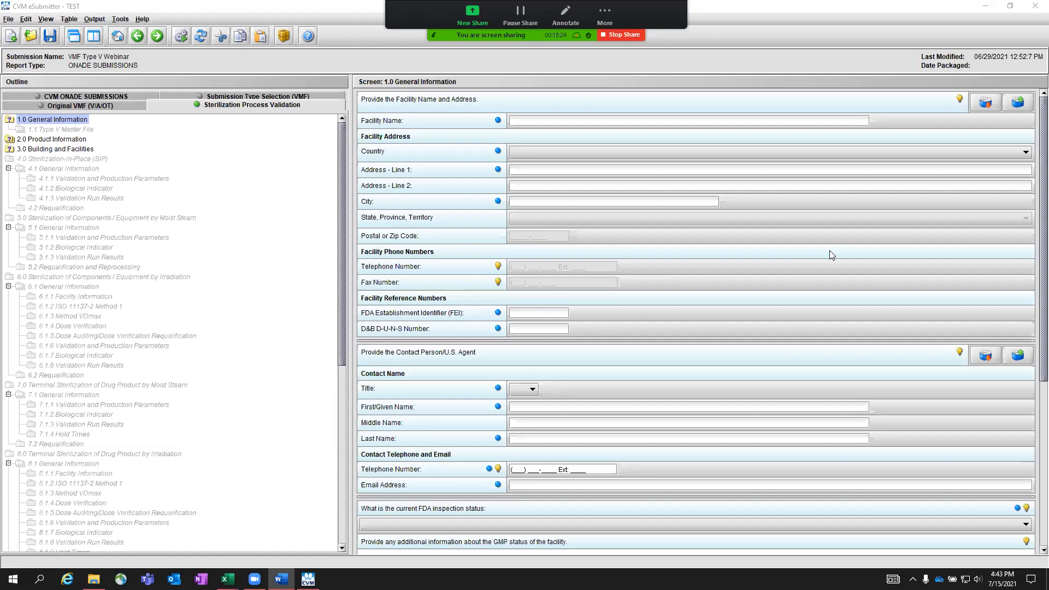
pyautogui.click(785, 155)
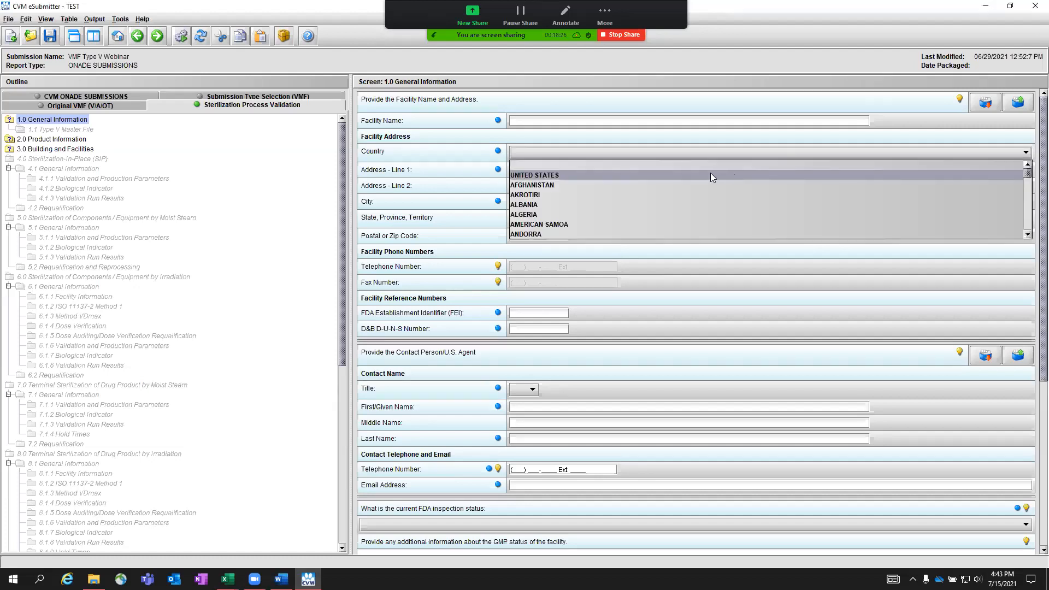
pyautogui.click(710, 175)
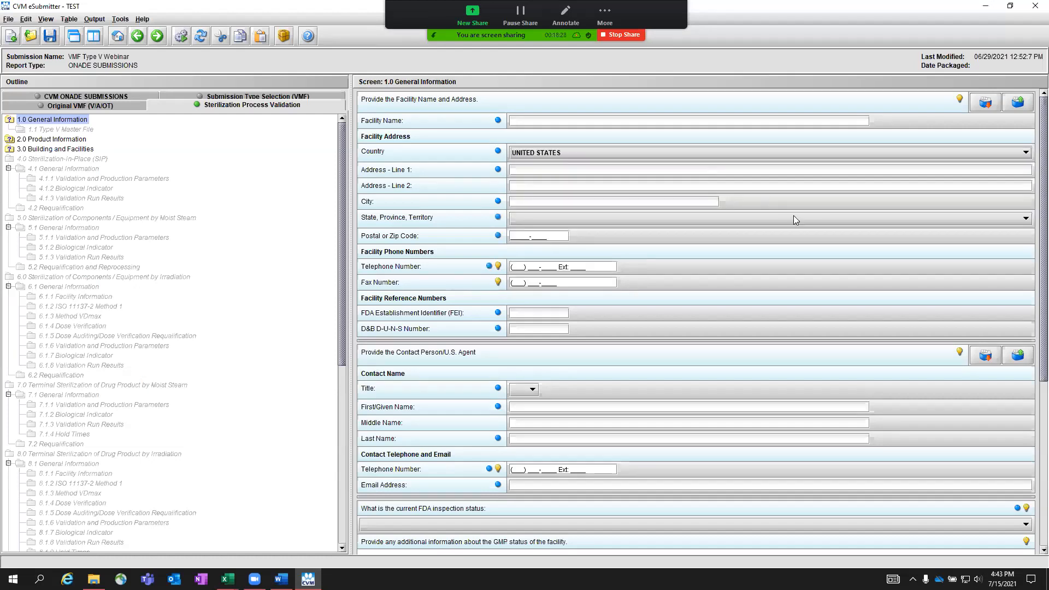
pyautogui.click(727, 216)
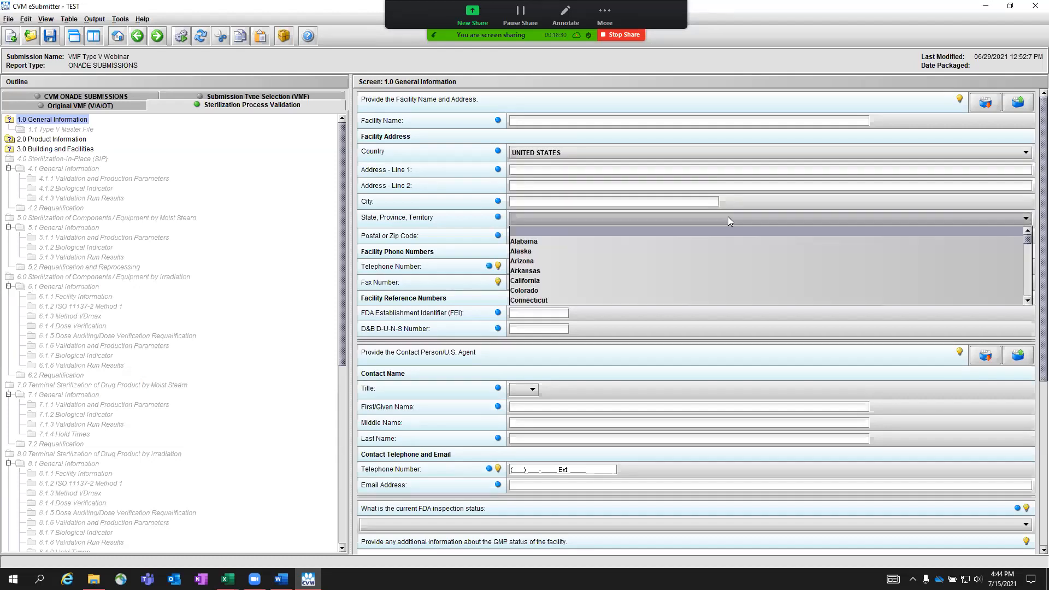
pyautogui.scroll(-3, 699, 255)
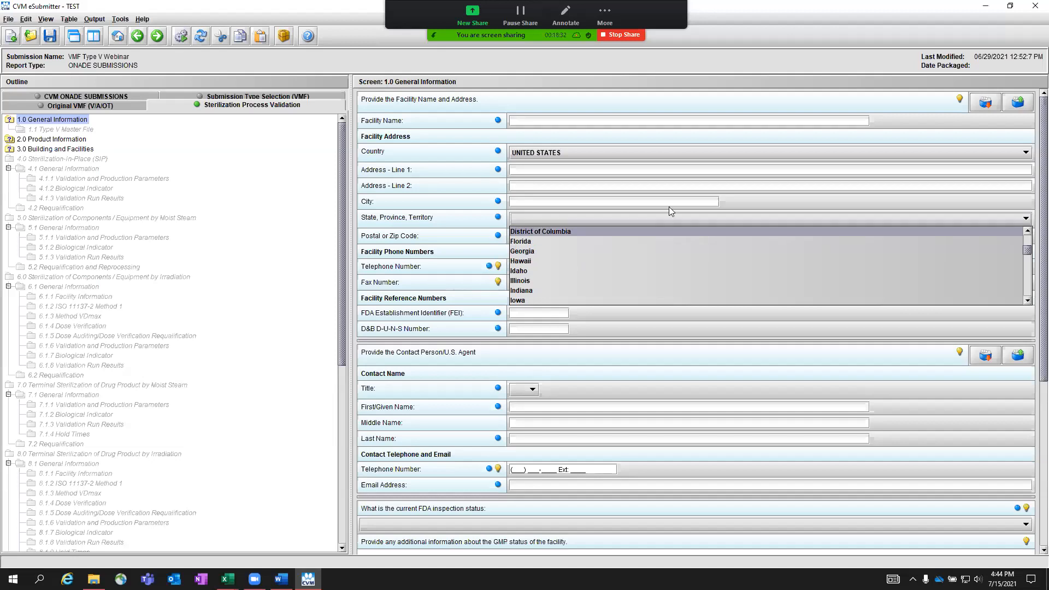
# Set the facility's country to Argentina and browse its list of provinces without choosing one.
pyautogui.click(665, 158)
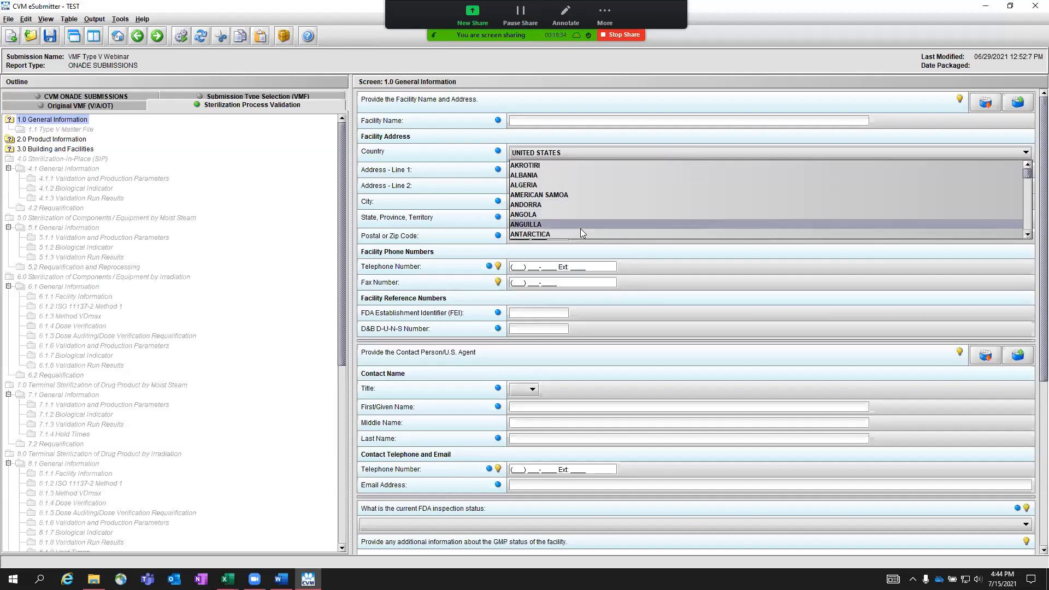
pyautogui.click(570, 224)
pyautogui.click(619, 216)
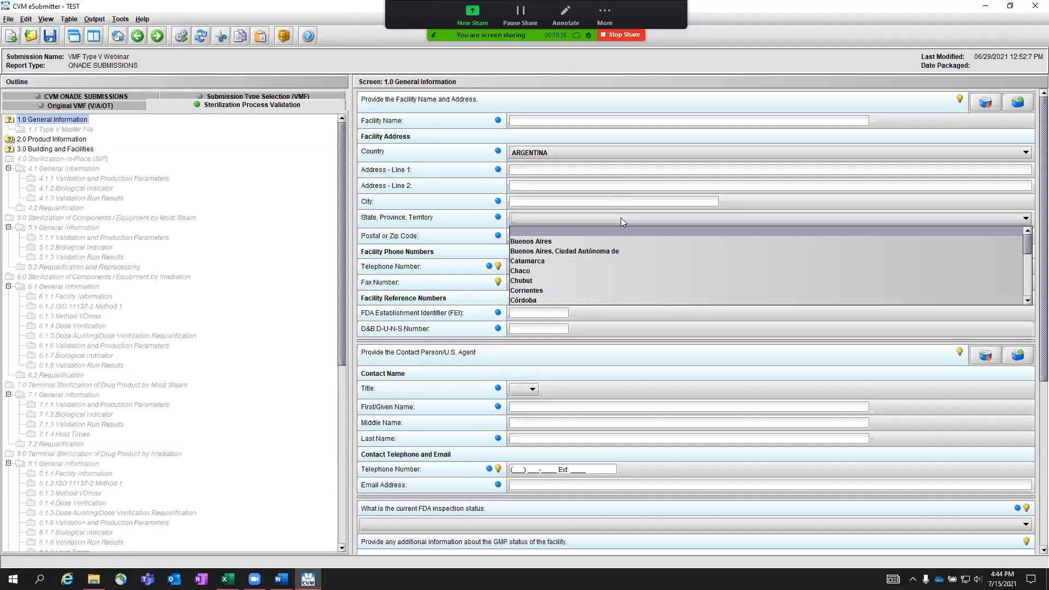
pyautogui.scroll(-2, 624, 256)
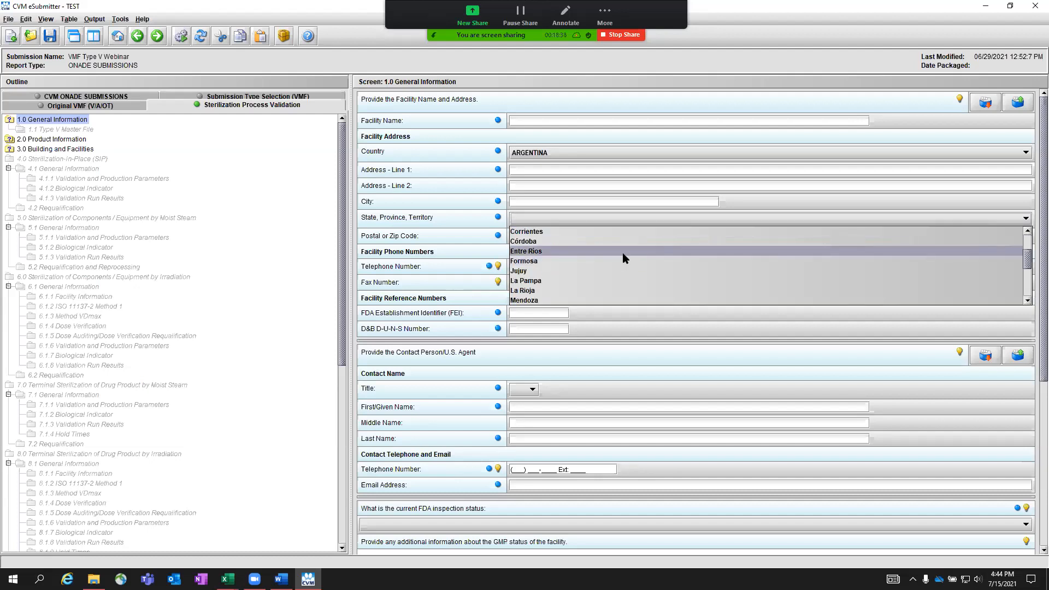
pyautogui.scroll(-2, 623, 254)
pyautogui.click(681, 336)
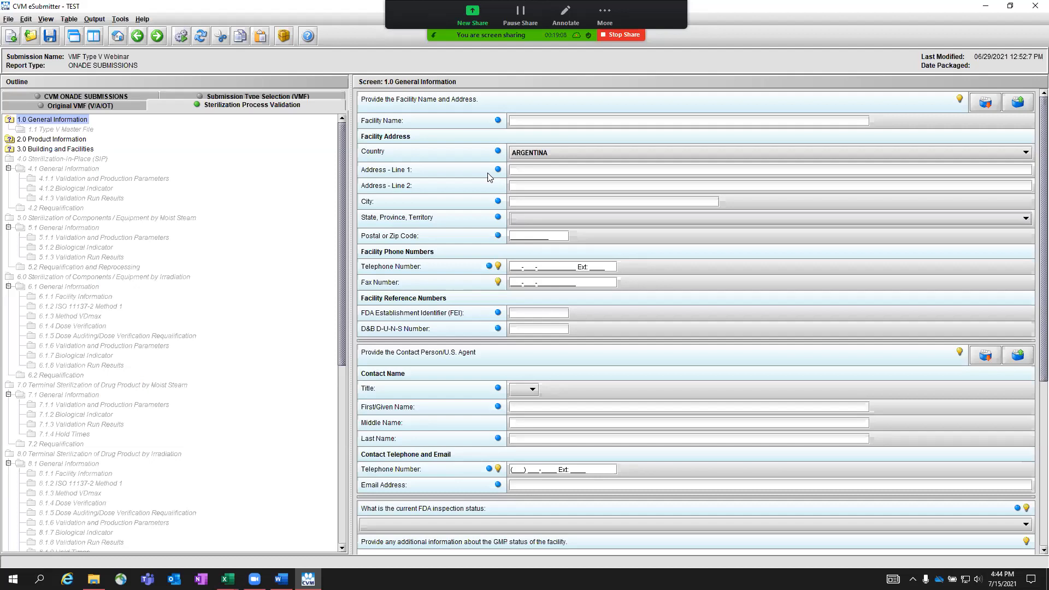
pyautogui.hotkey('alt', 'Tab')
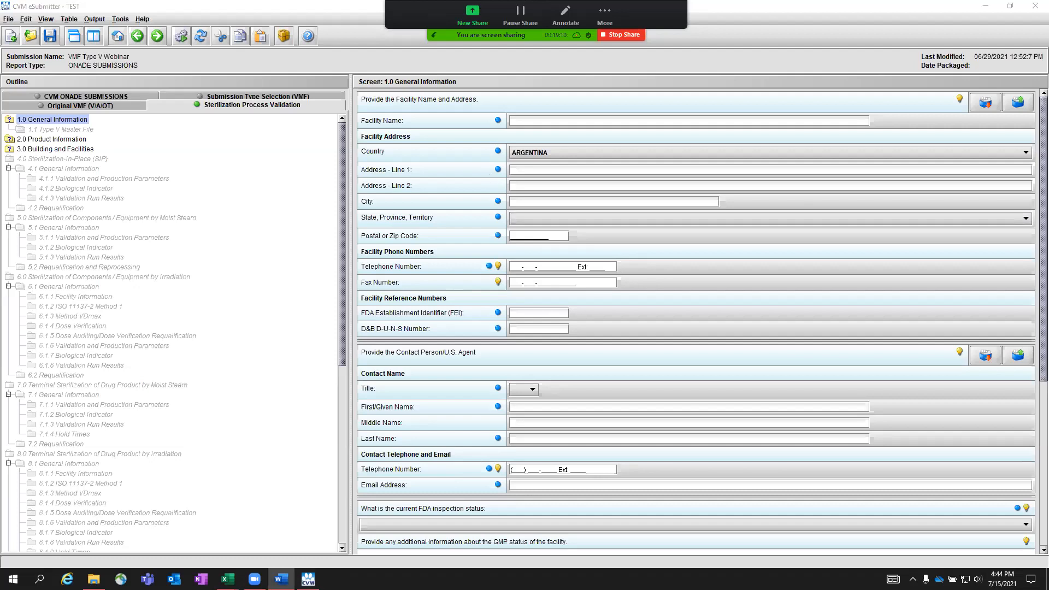
# Try to copy the Contact Person/U.S. Agent information to the Contact Book.
pyautogui.scroll(-3, 698, 321)
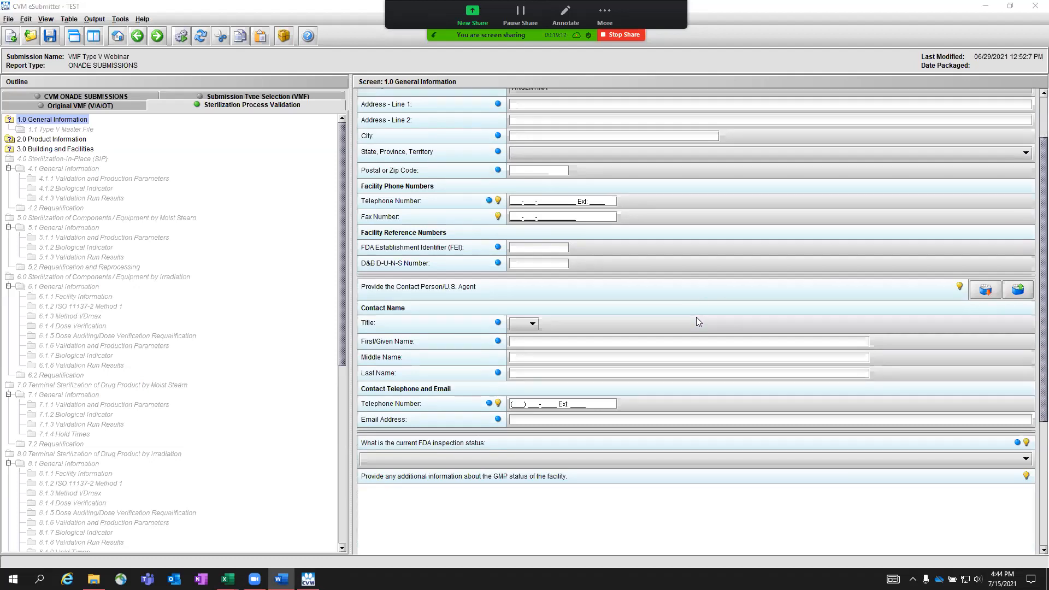
pyautogui.scroll(-3, 690, 313)
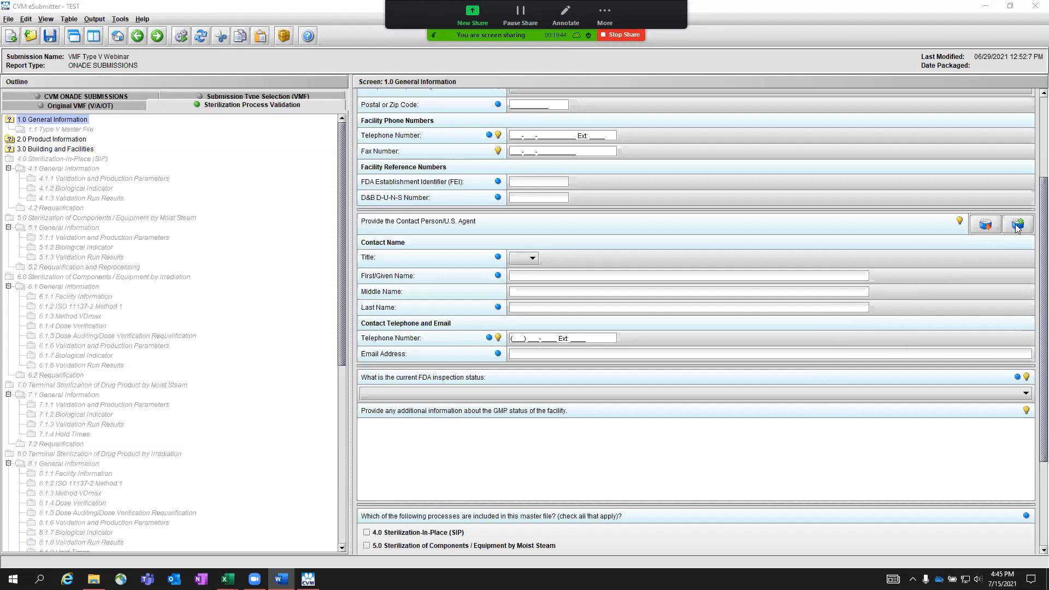
pyautogui.scroll(1, 1017, 221)
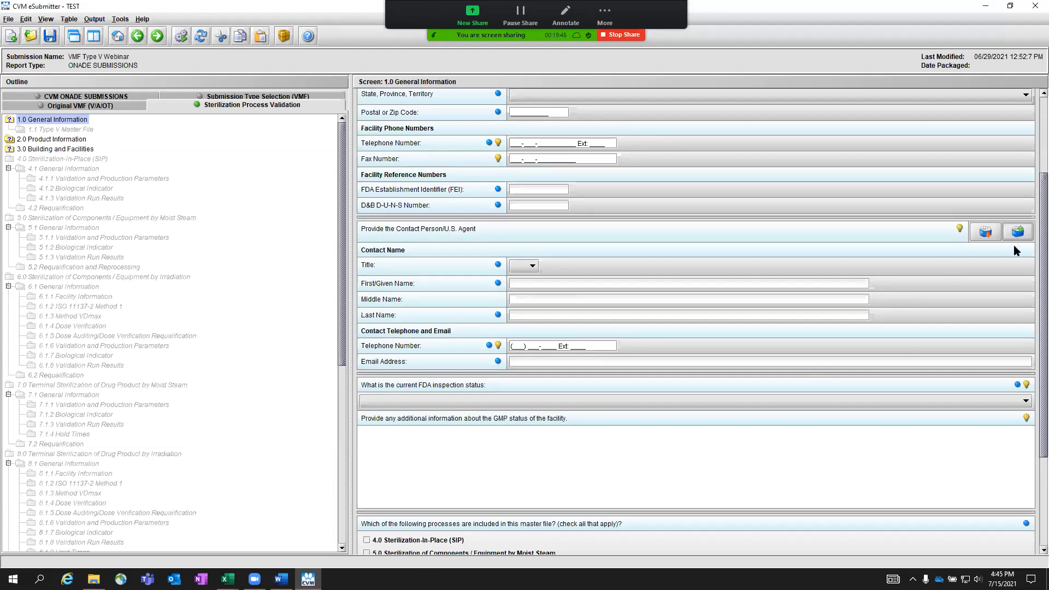
pyautogui.click(1011, 234)
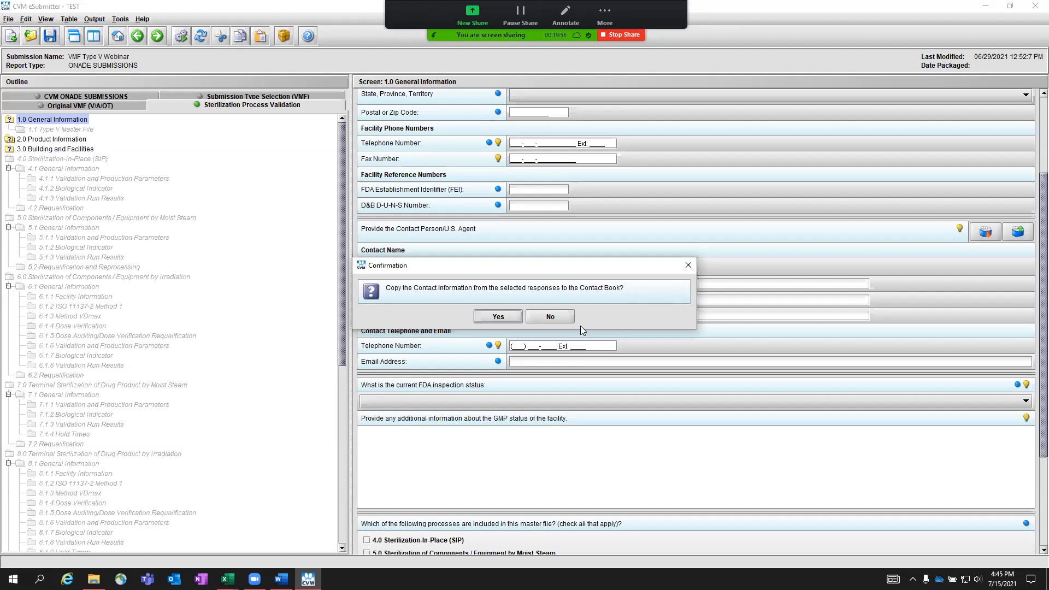
pyautogui.click(498, 316)
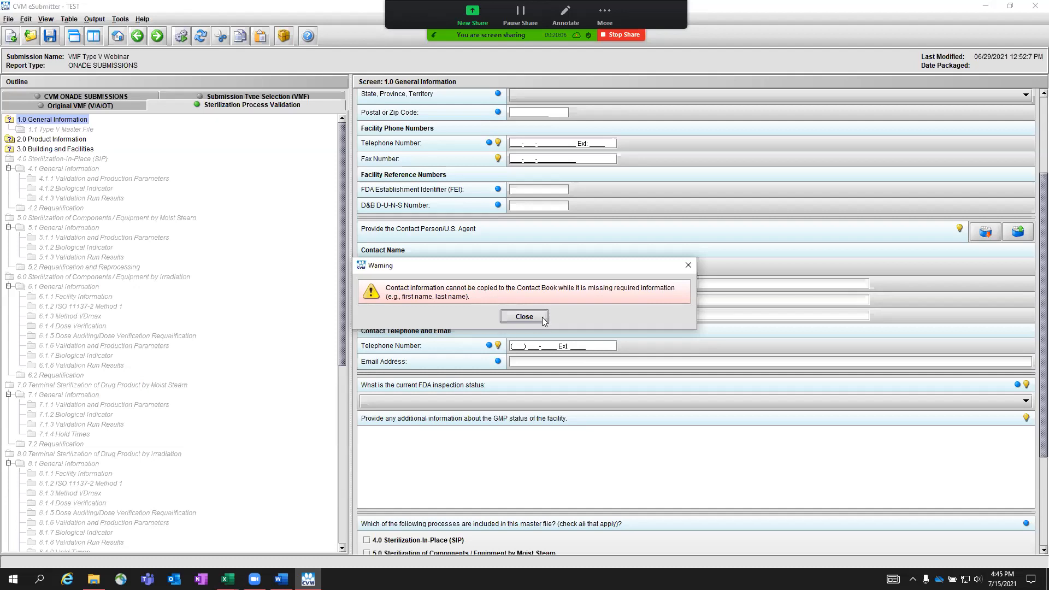
pyautogui.click(541, 320)
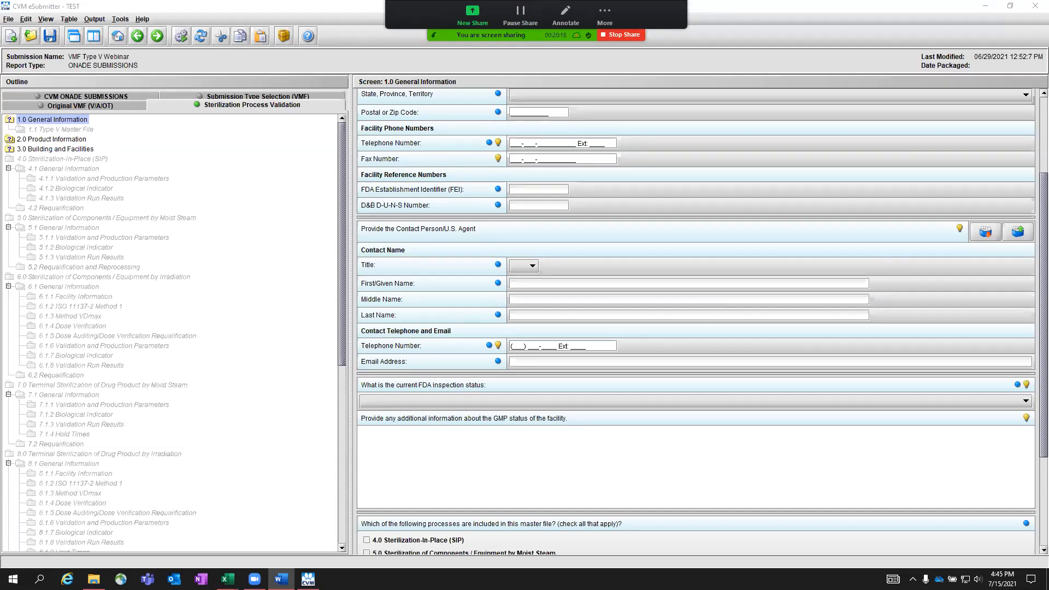
# View the Contact Book entries available for the Contact Person/U.S. Agent and leave without selecting one.
pyautogui.click(985, 231)
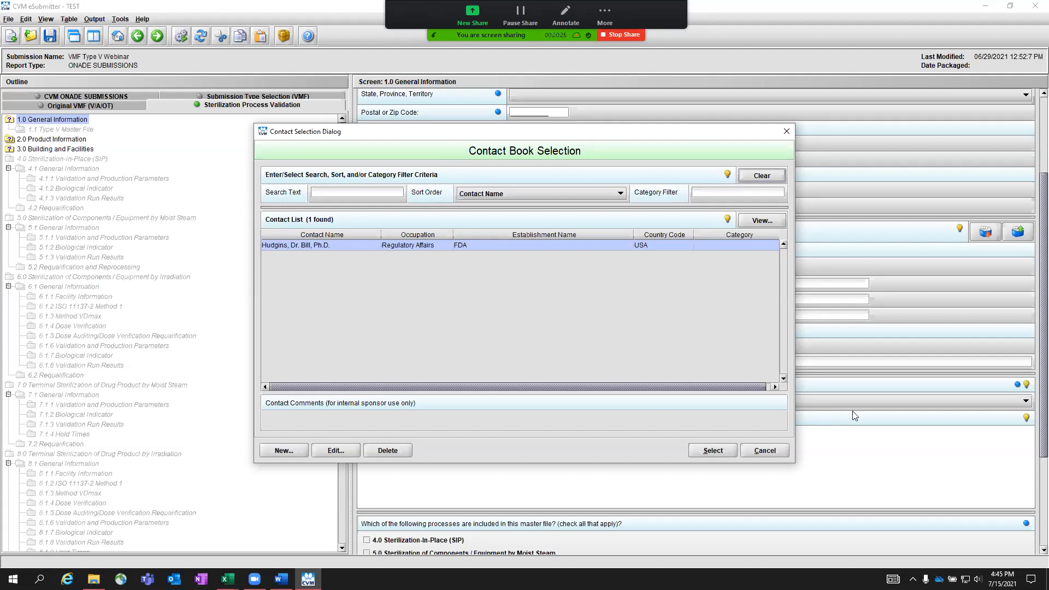
pyautogui.hotkey('alt', 'Tab')
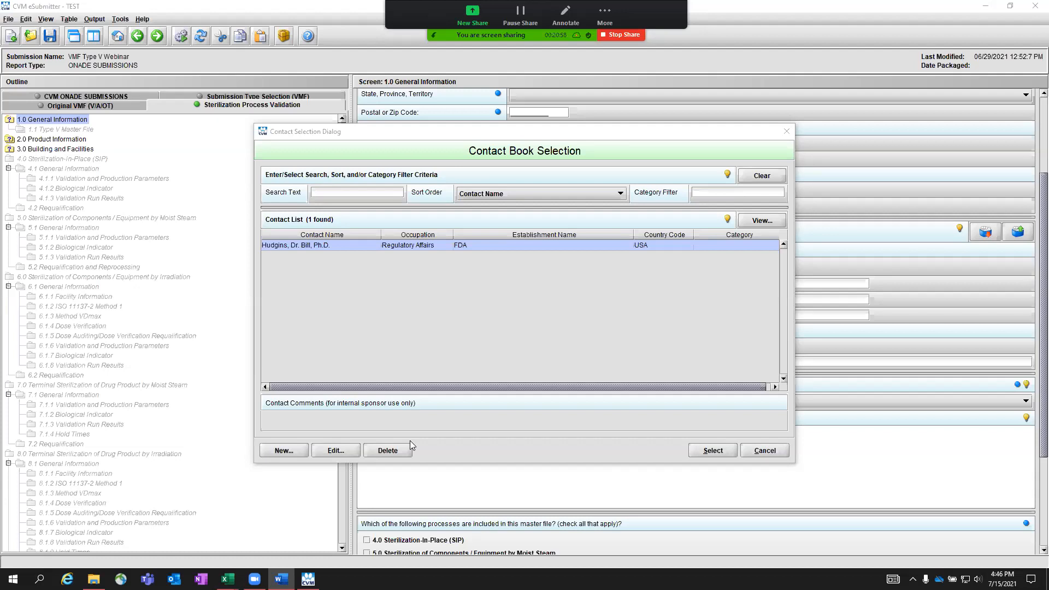
pyautogui.click(763, 450)
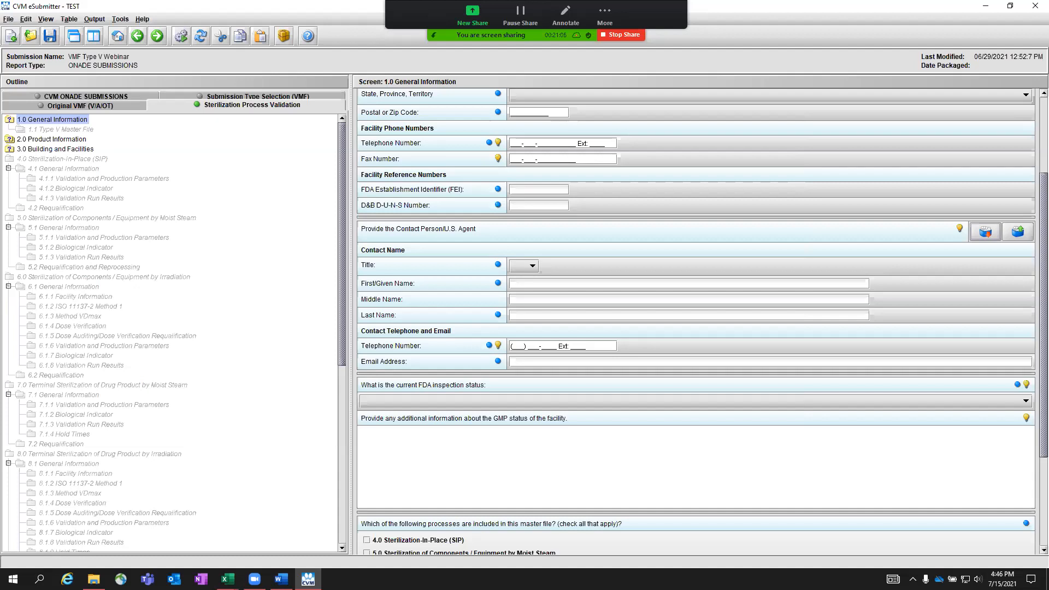
# Set the facility's current FDA inspection status to NAI.
pyautogui.scroll(-3, 754, 348)
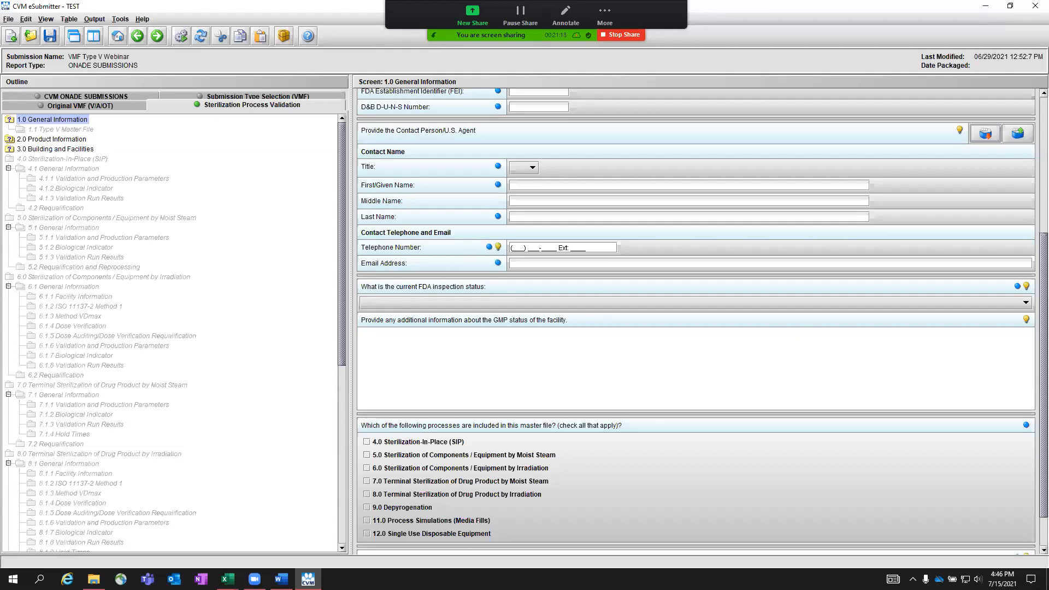
pyautogui.hotkey('alt', 'Tab')
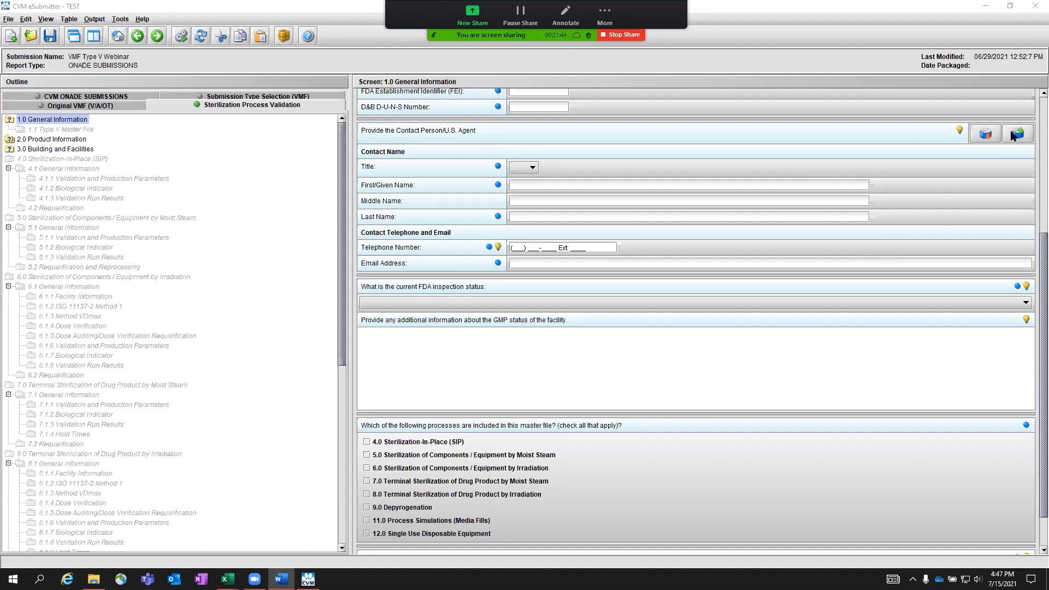
pyautogui.click(882, 304)
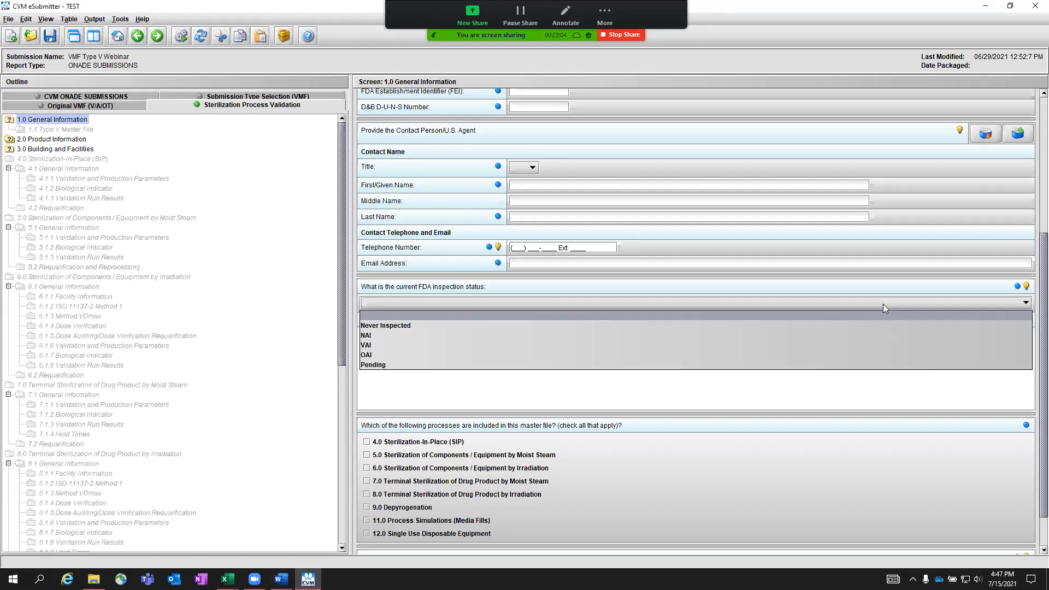
pyautogui.click(418, 335)
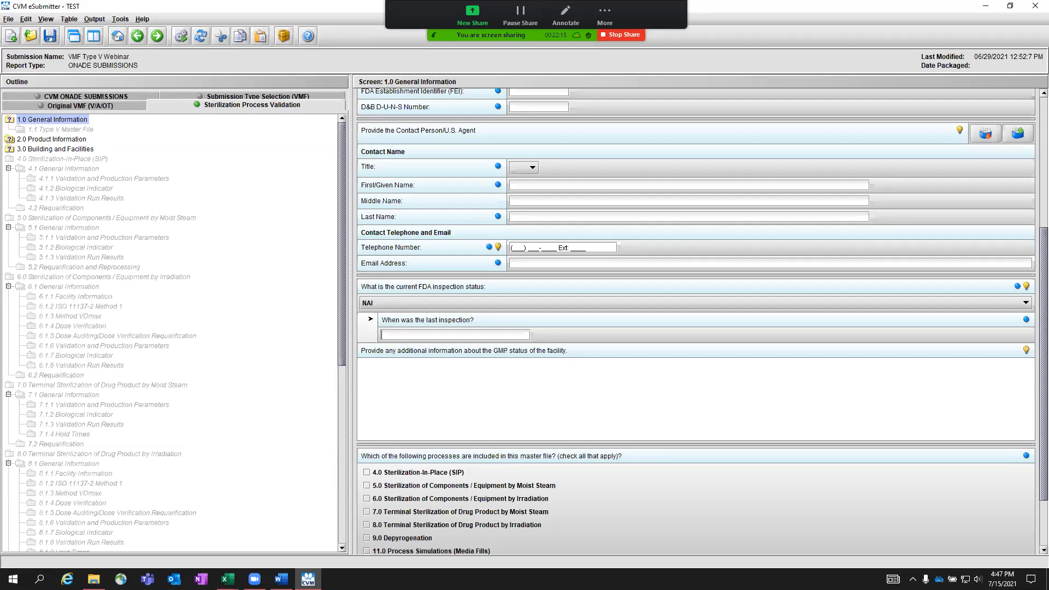
pyautogui.click(281, 578)
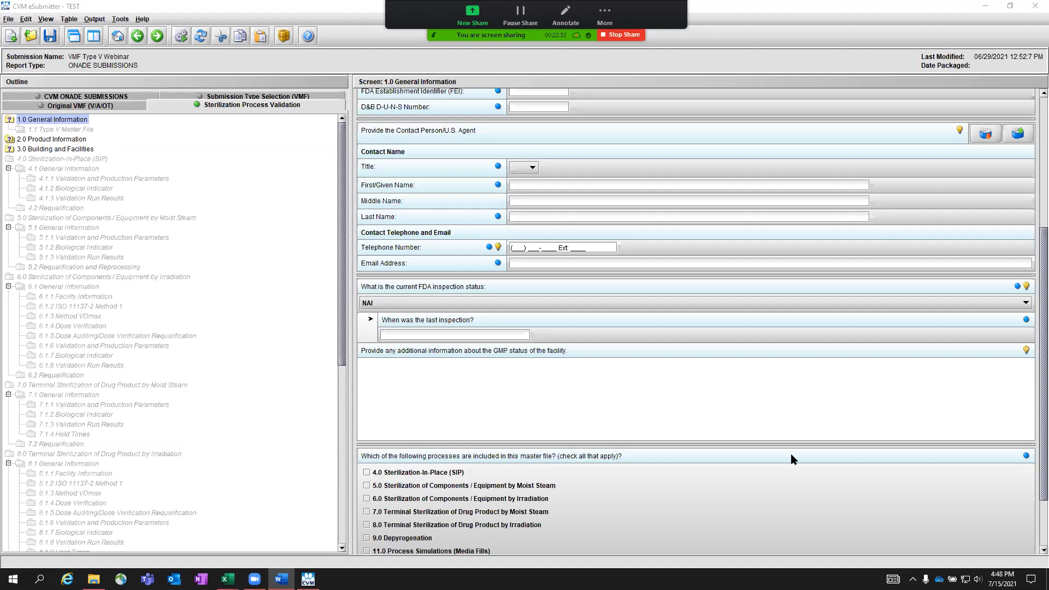
# Include all eight listed processes in the master file, from 4.0 Sterilization-In-Place (SIP) through 12.0 Single Use Disposable Equipment.
pyautogui.click(741, 485)
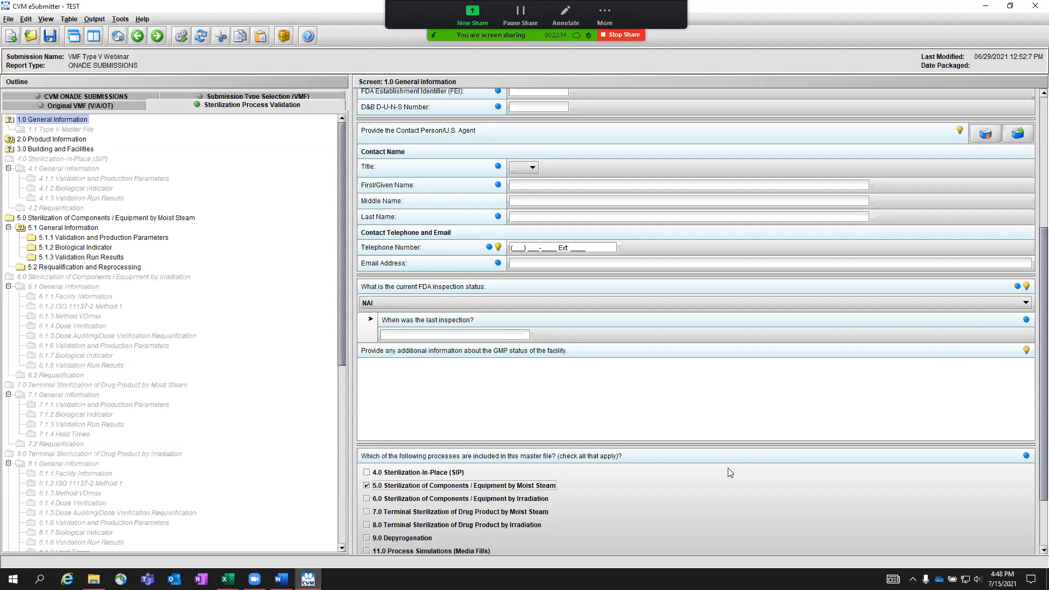
pyautogui.click(506, 486)
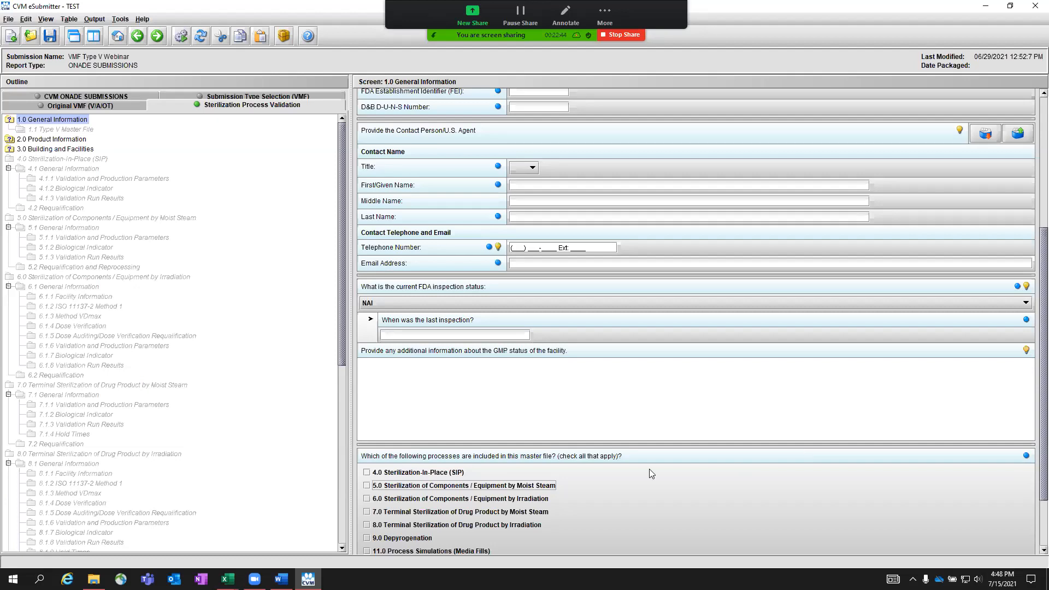
pyautogui.click(387, 473)
pyautogui.click(374, 486)
pyautogui.click(373, 499)
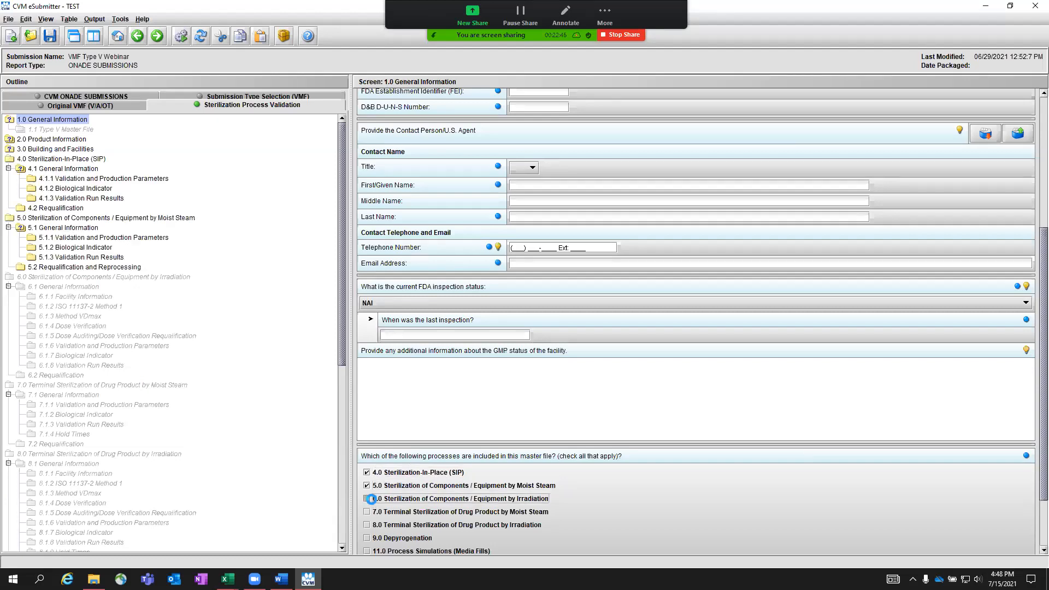
pyautogui.click(372, 512)
pyautogui.click(372, 525)
pyautogui.click(367, 538)
pyautogui.click(371, 551)
pyautogui.scroll(-3, 407, 522)
pyautogui.click(372, 488)
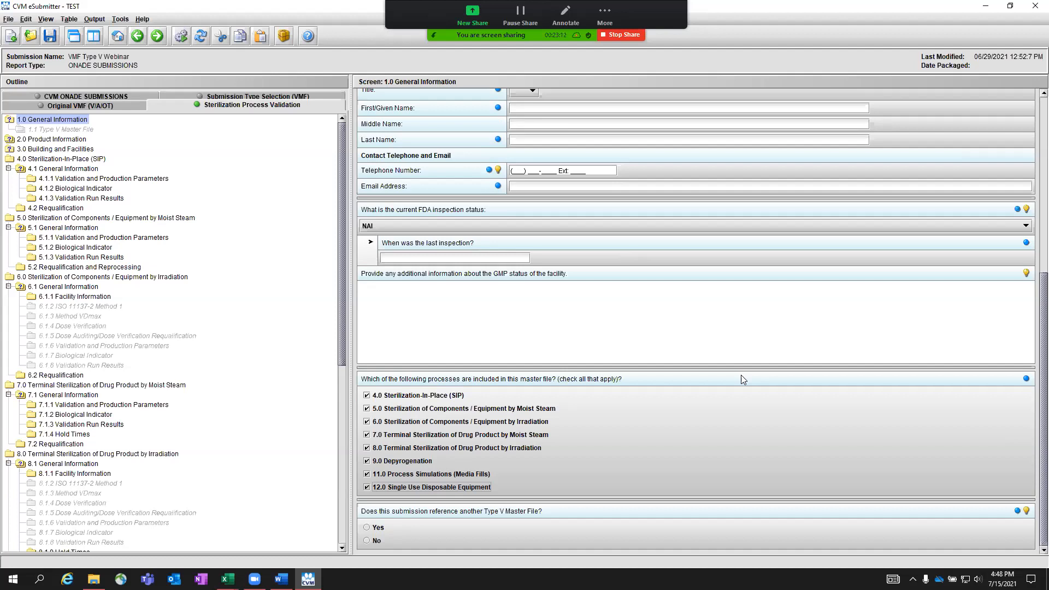
# Answer Yes to referencing another Type V Master File and continue to section 1.1 Type V Master File.
pyautogui.click(384, 527)
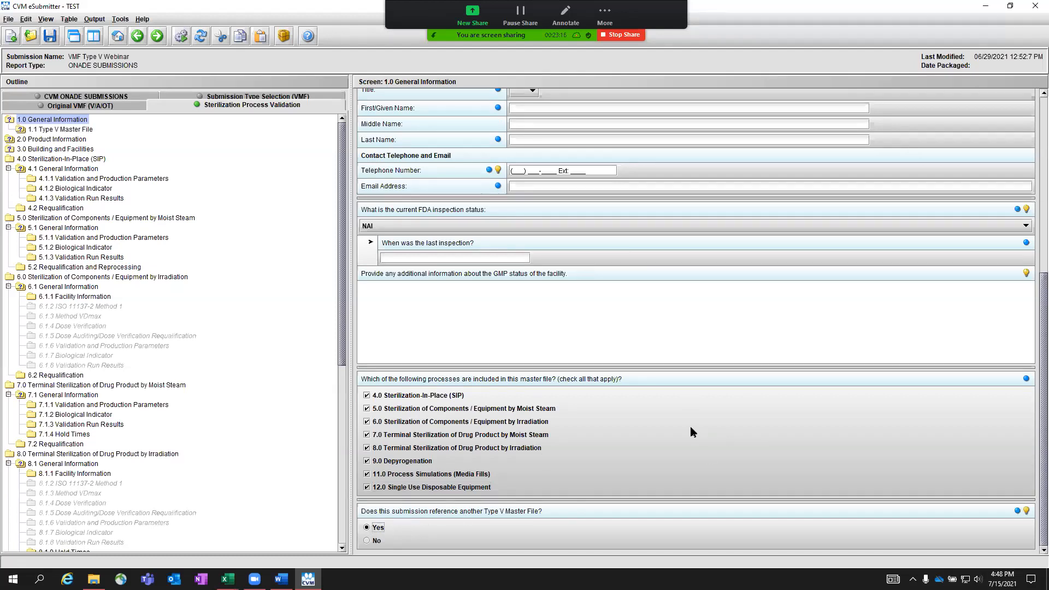
pyautogui.click(281, 579)
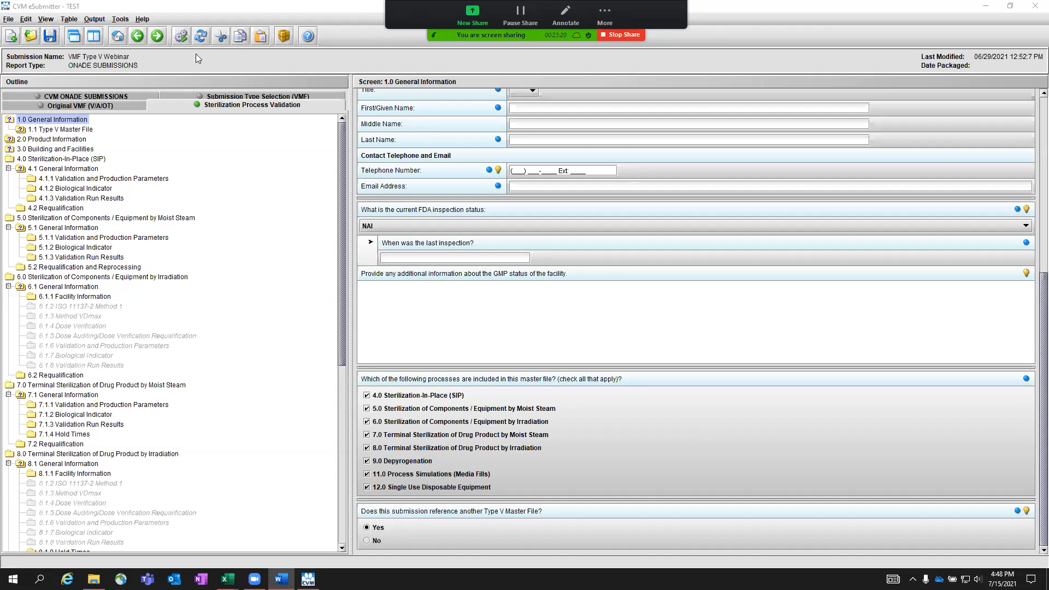
pyautogui.click(158, 37)
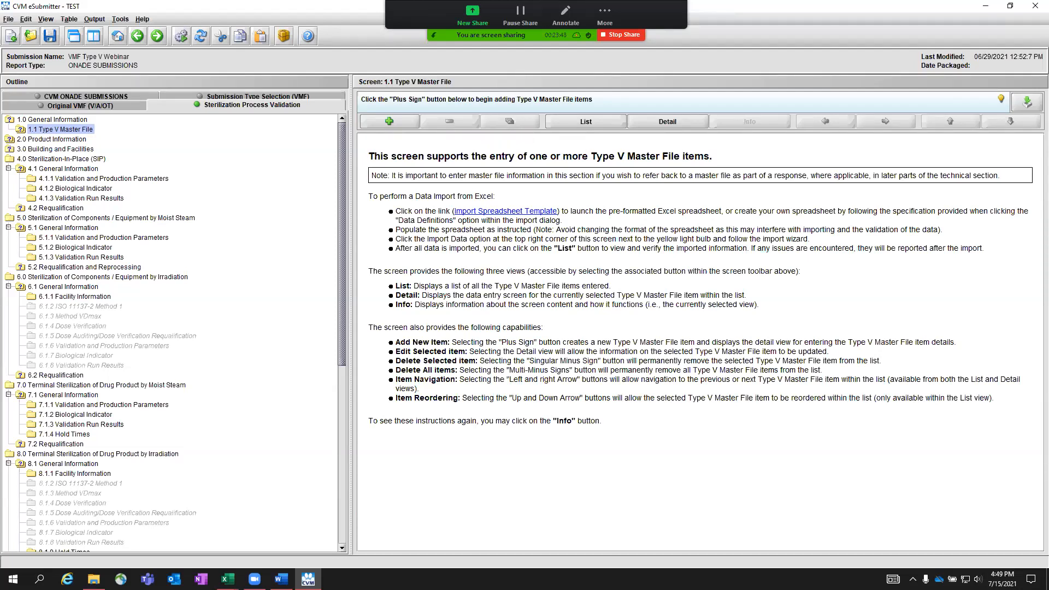
# Review the Detail entry fields for Type V Master File items and return to the Info instructions.
pyautogui.click(281, 579)
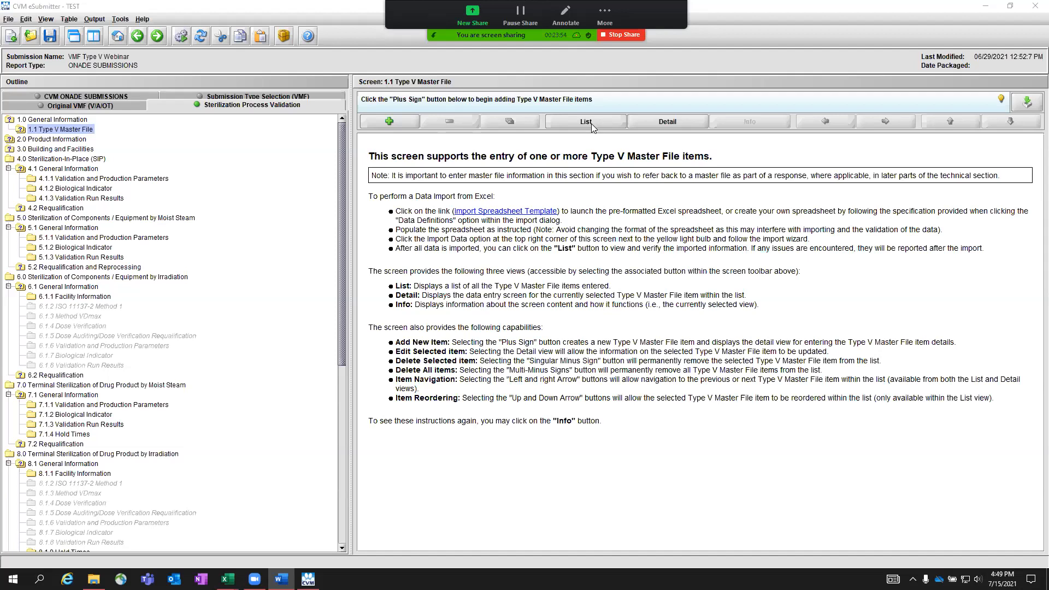
pyautogui.click(665, 130)
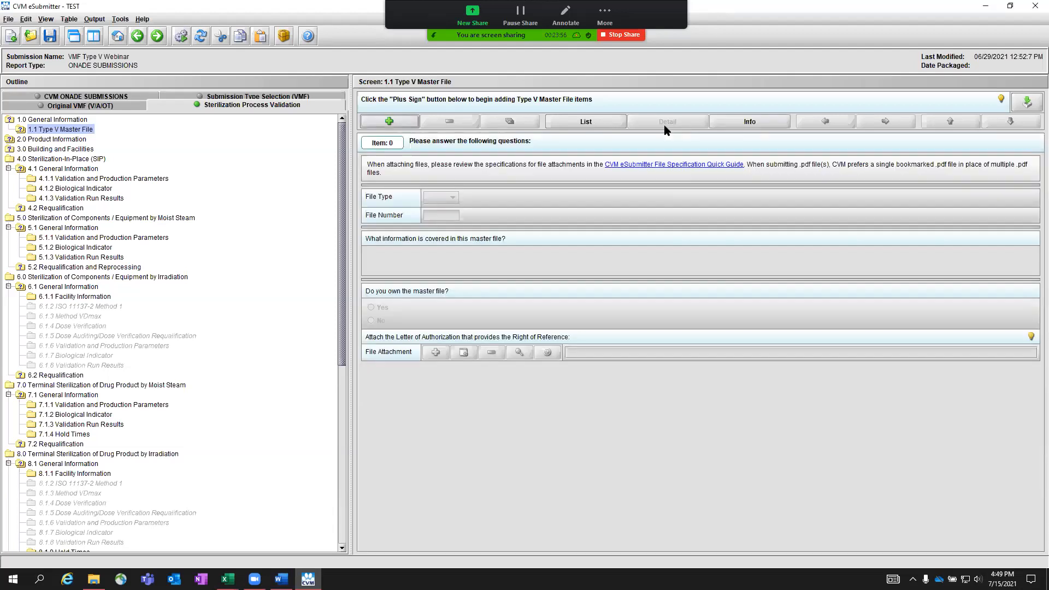
pyautogui.click(748, 124)
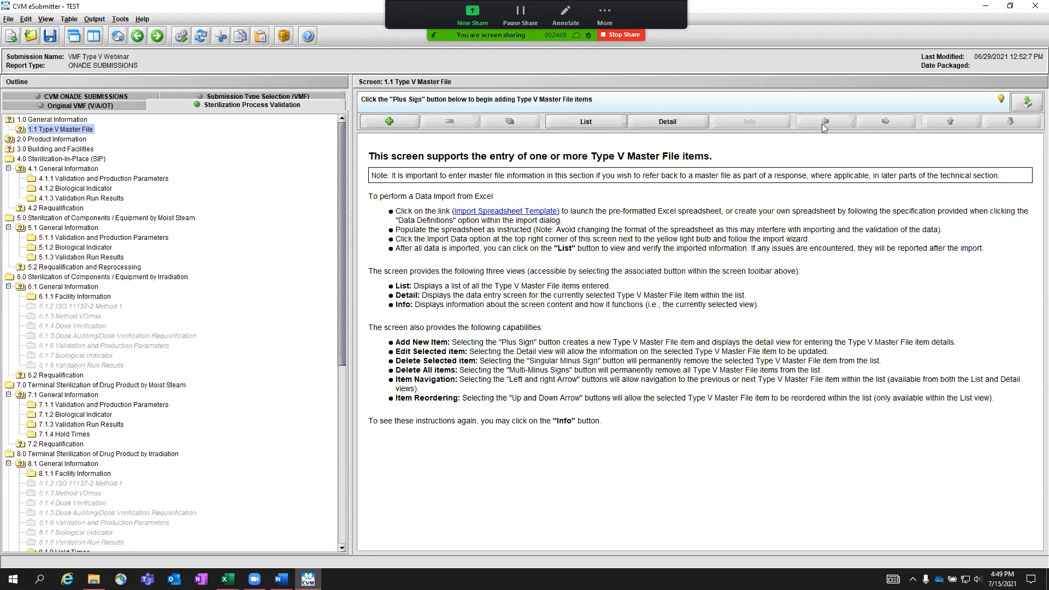
pyautogui.hotkey('alt', 'Tab')
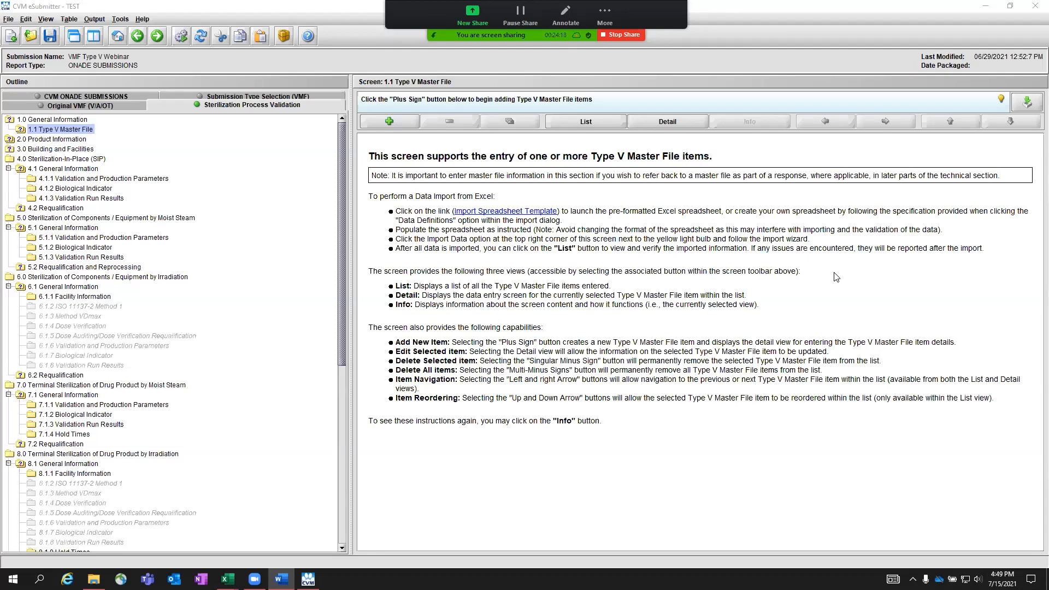
# Add a new Type V Master File item, set its file type to DMF and go to the covered information field.
pyautogui.click(400, 122)
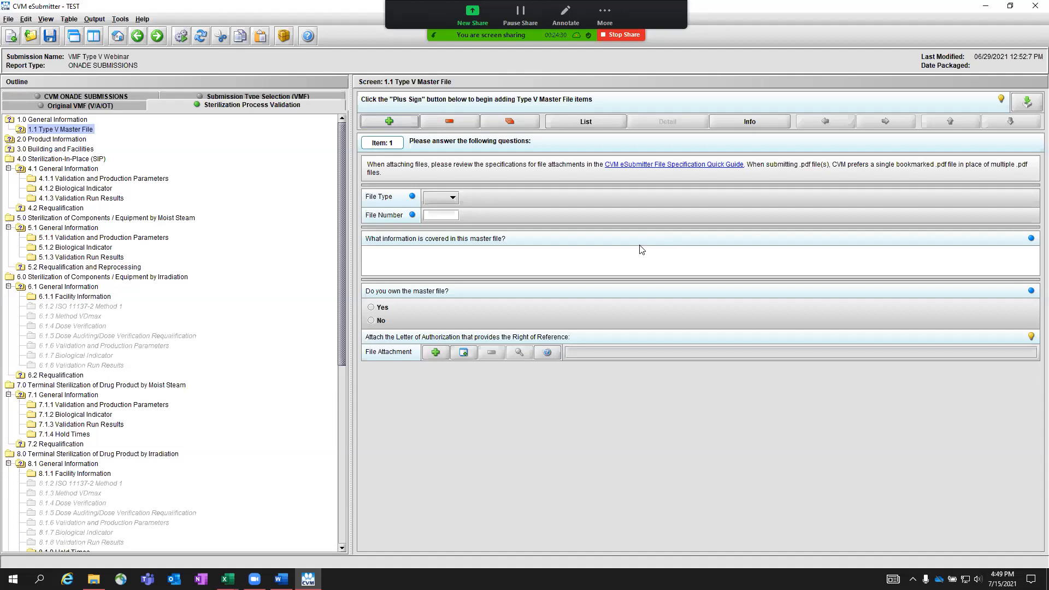
pyautogui.click(447, 198)
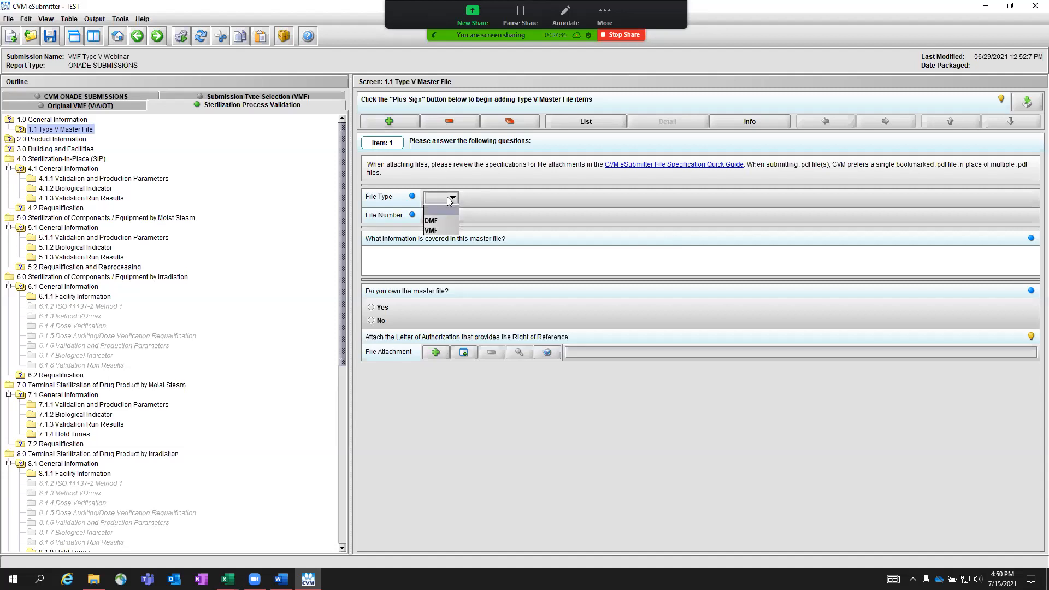
pyautogui.click(431, 221)
pyautogui.press('Tab')
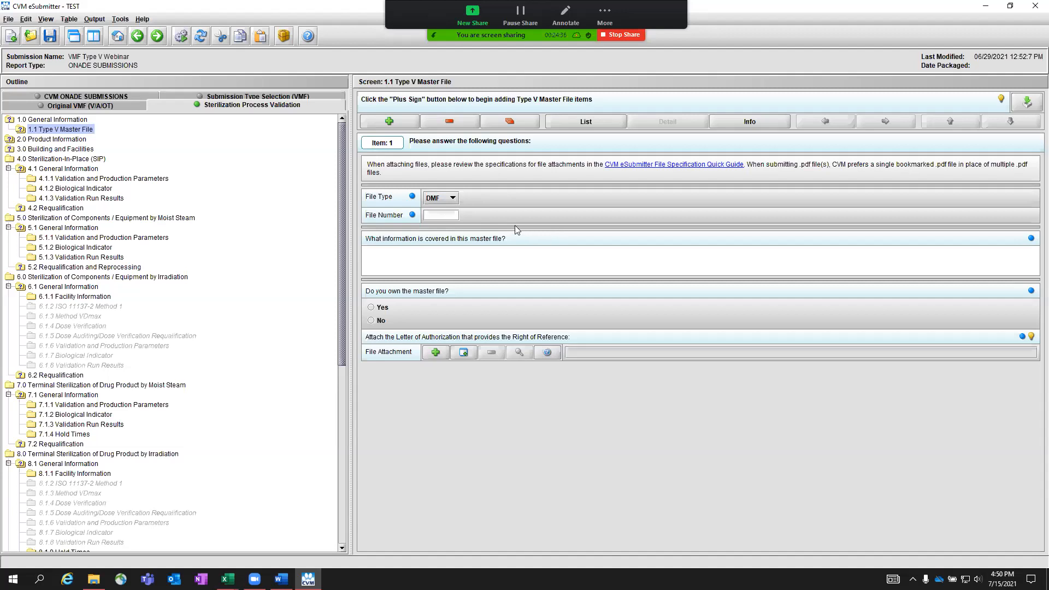
pyautogui.click(511, 251)
pyautogui.click(523, 261)
# Change the master file item's file type to VMF and answer Yes to owning the master file.
pyautogui.click(442, 199)
pyautogui.click(434, 230)
pyautogui.click(372, 307)
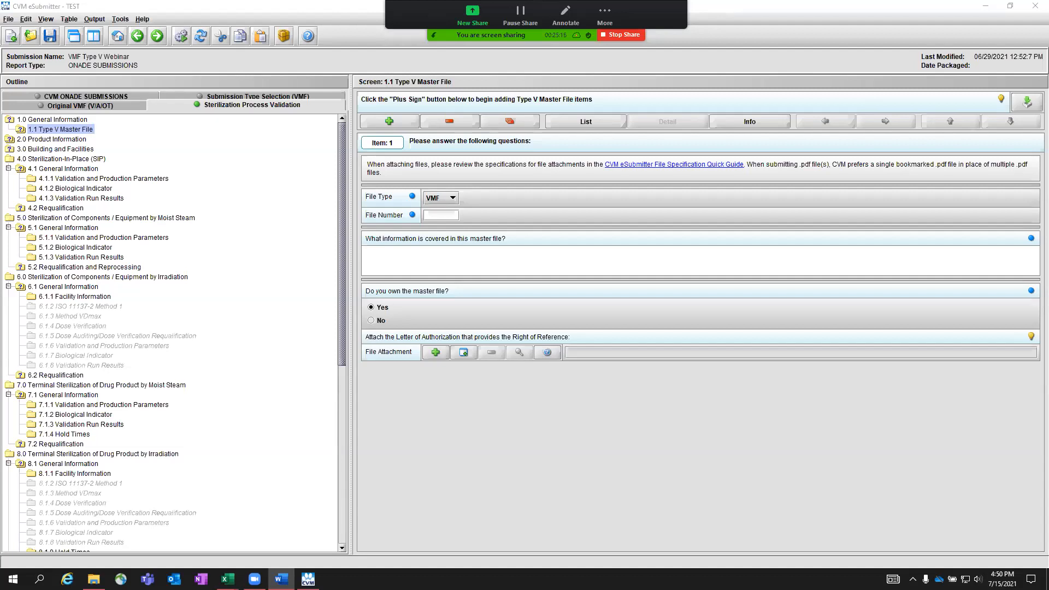
# Return to the Info instructions and review the Data Import Wizard's import approaches without importing anything.
pyautogui.click(746, 122)
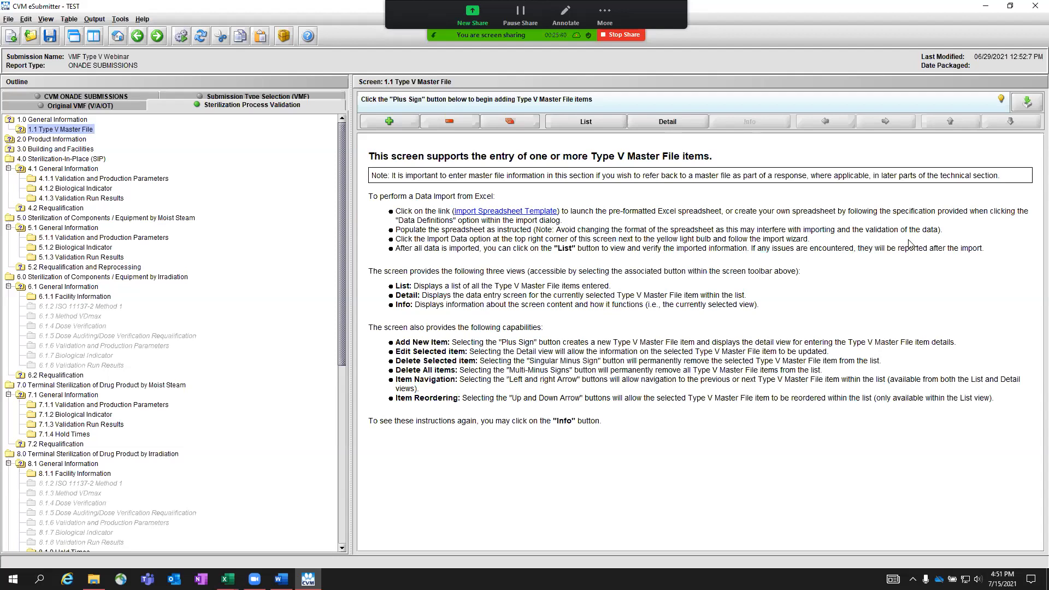
pyautogui.click(1025, 103)
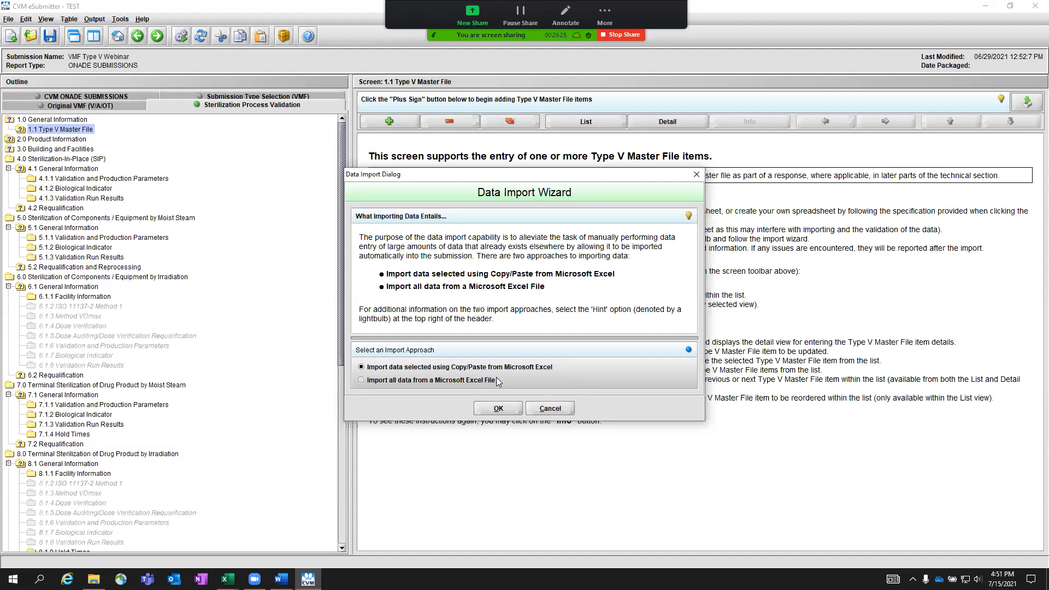
pyautogui.click(549, 409)
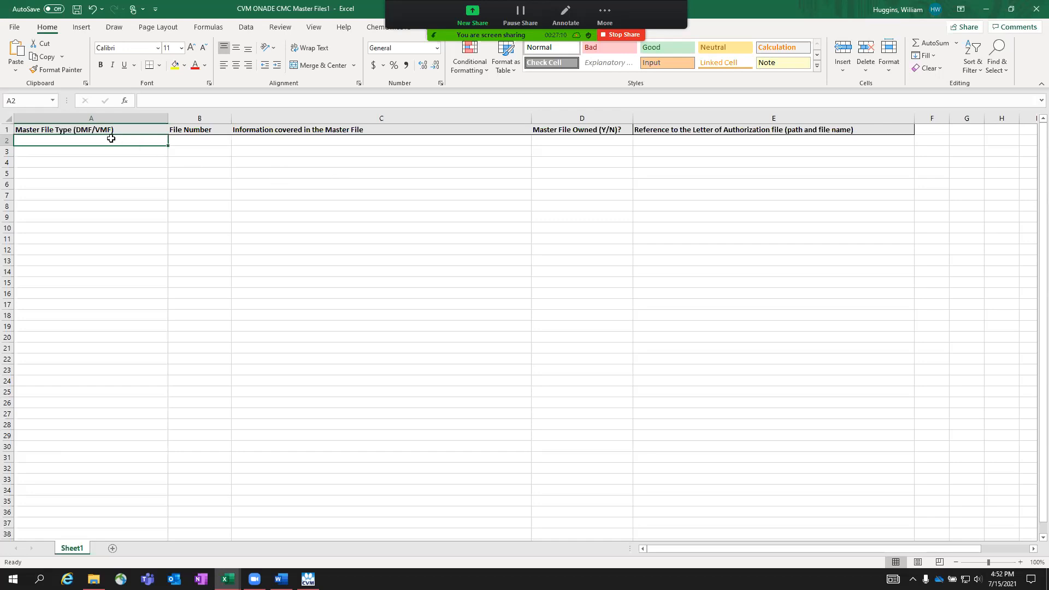
# Fill row 2 of the Excel import template with type DFM, file number 123456, information Test and ownership N.
pyautogui.write('DFM')
pyautogui.press('Tab')
pyautogui.write('123456')
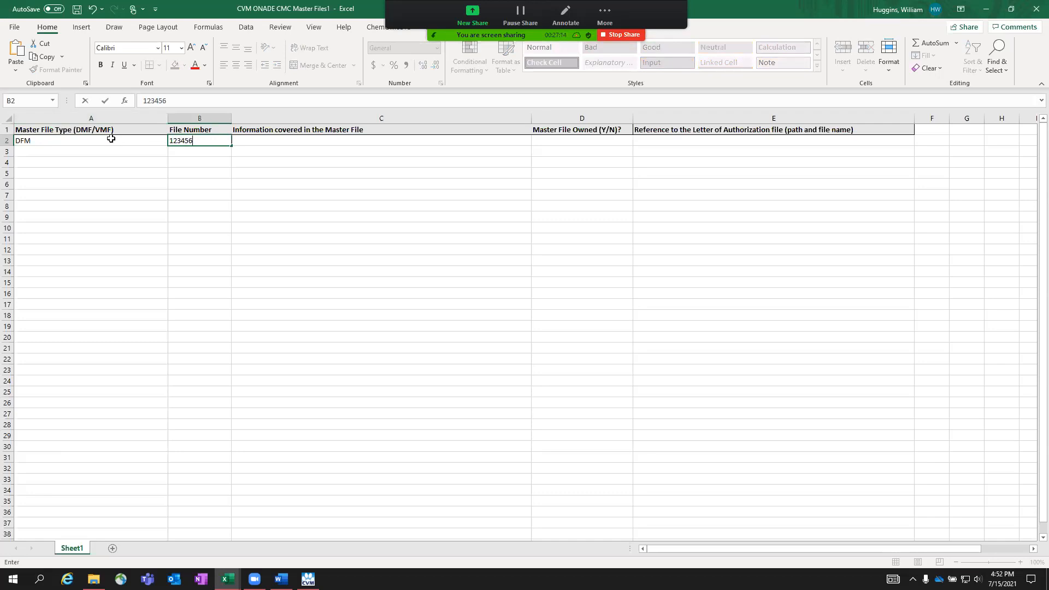
pyautogui.press('Tab')
pyautogui.write('Test')
pyautogui.press('Tab')
pyautogui.write('N')
pyautogui.press('Tab')
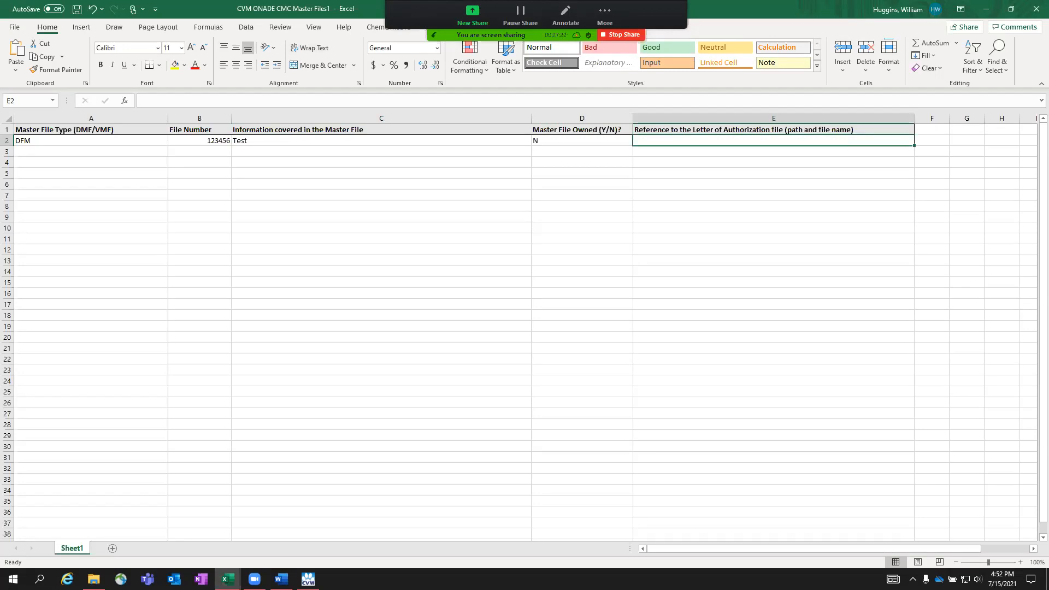
# Copy the path of LOA.pdf from Documents, Type V Webinar, Section 1.0 in File Explorer and paste it into template cell E2.
pyautogui.hotkey('alt', 'Tab')
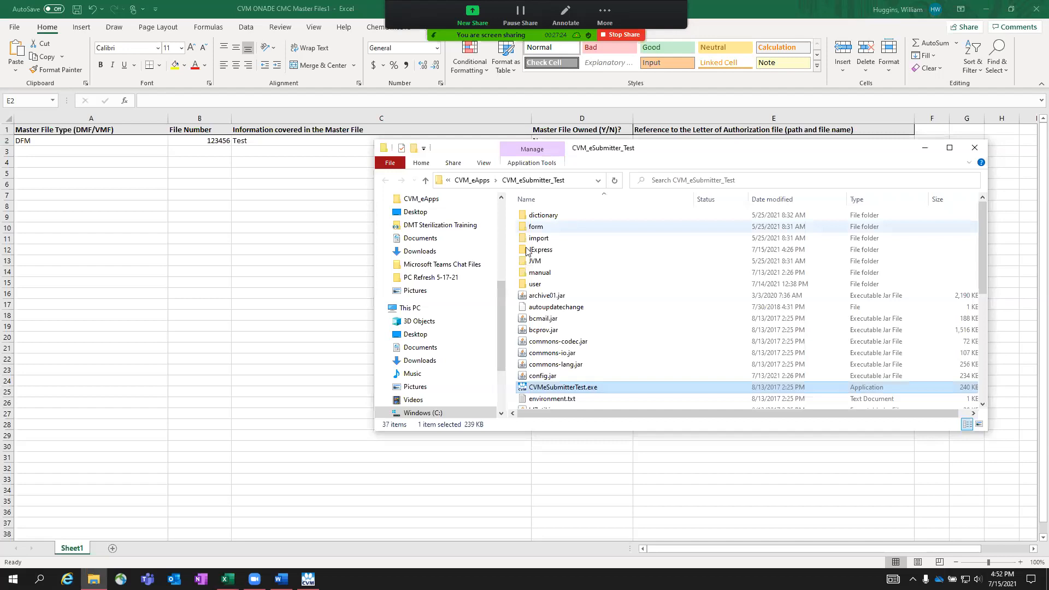
pyautogui.scroll(1, 478, 262)
pyautogui.click(471, 255)
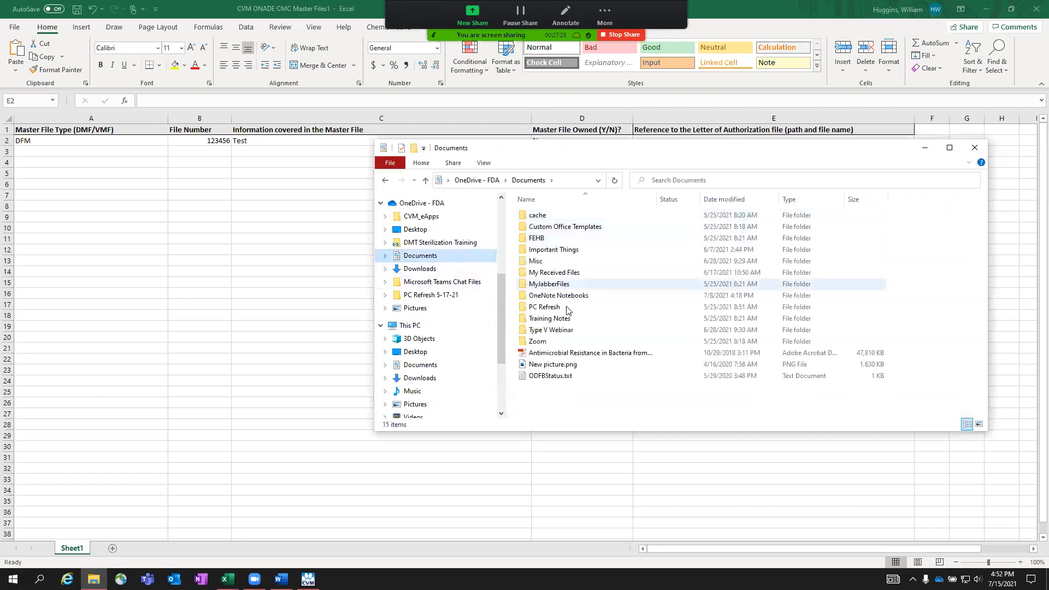
pyautogui.doubleClick(565, 330)
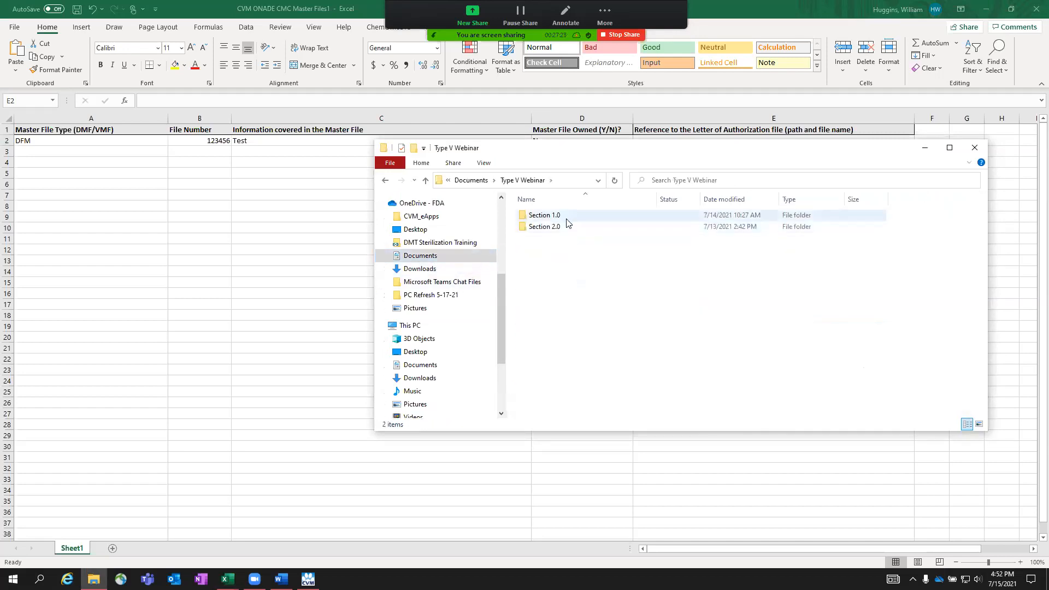
pyautogui.doubleClick(567, 217)
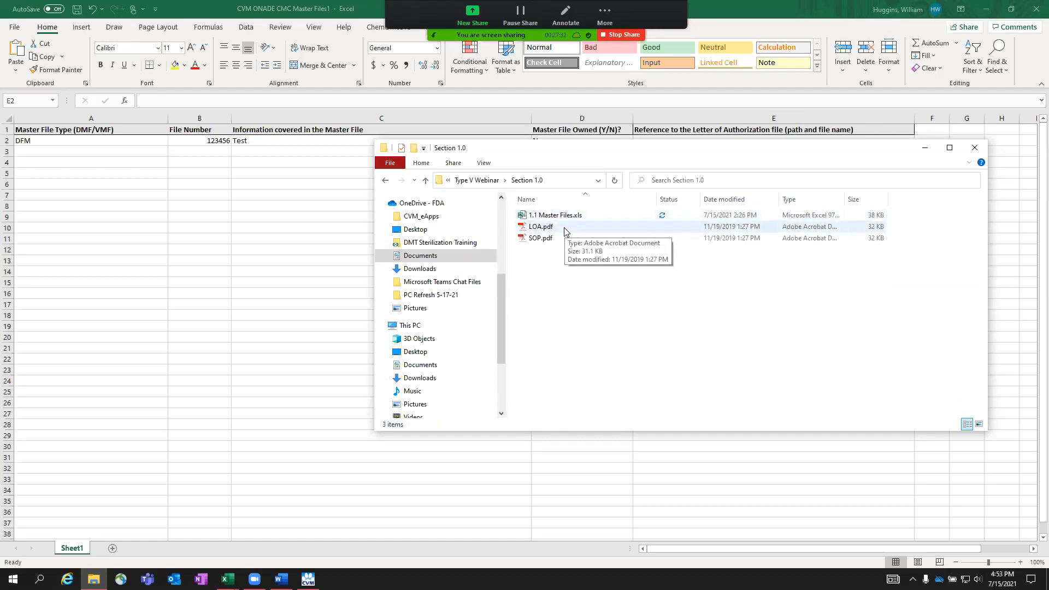
pyautogui.click(565, 230)
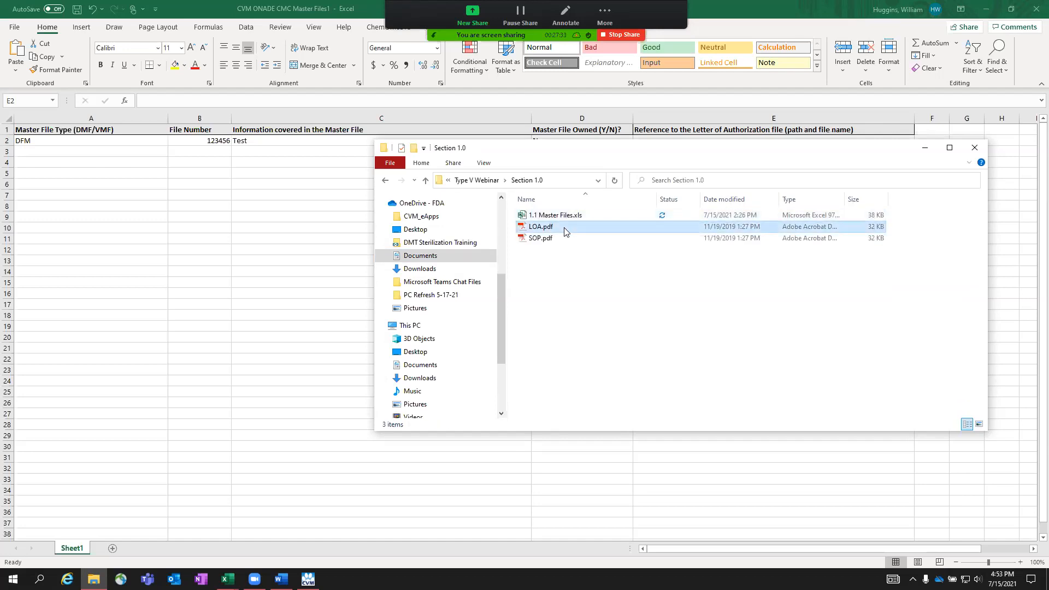
pyautogui.click(421, 164)
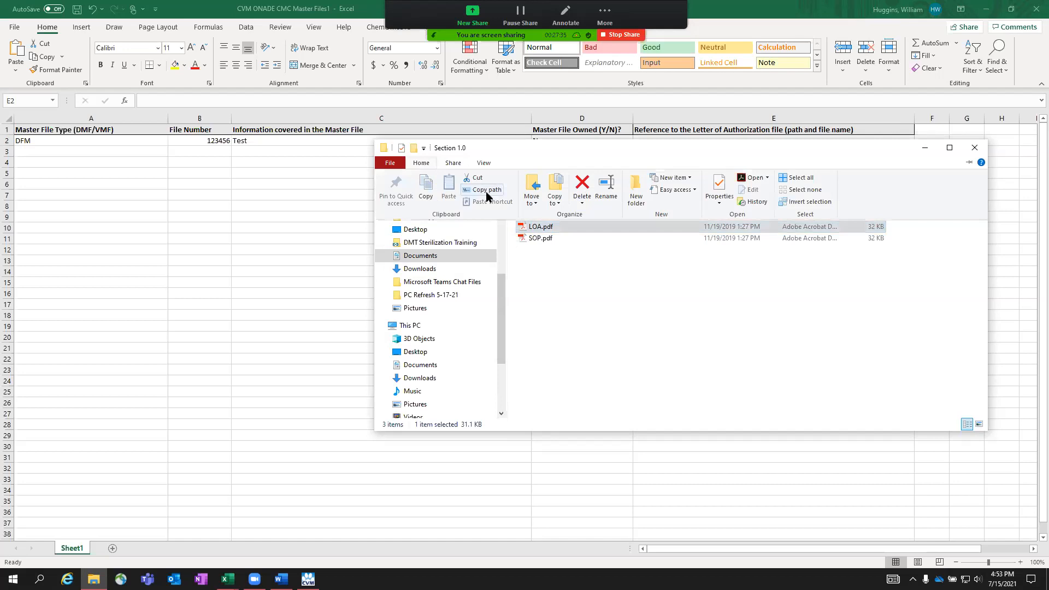
pyautogui.click(925, 149)
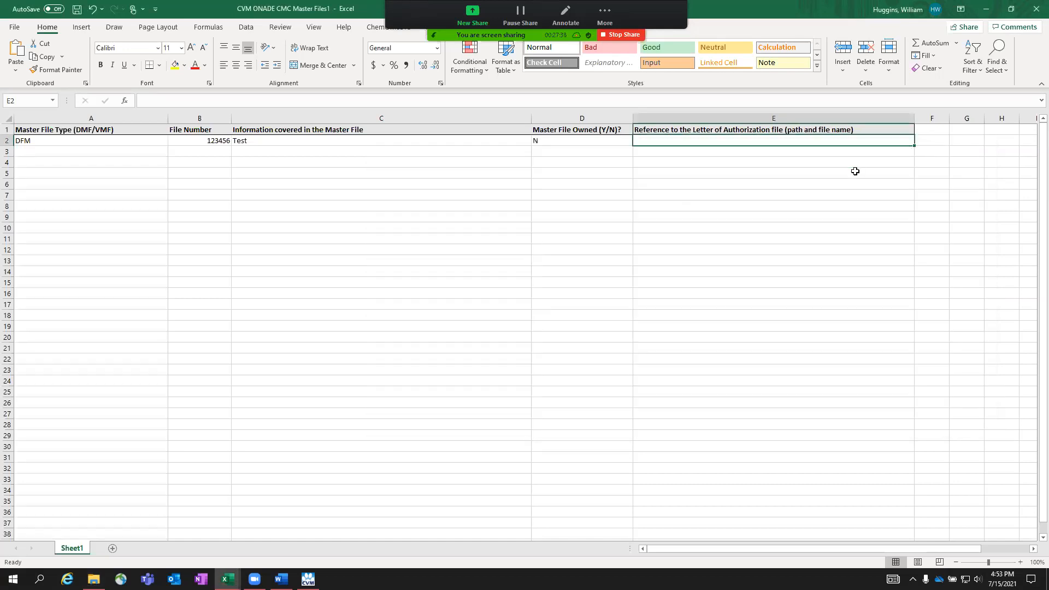
pyautogui.rightClick(759, 144)
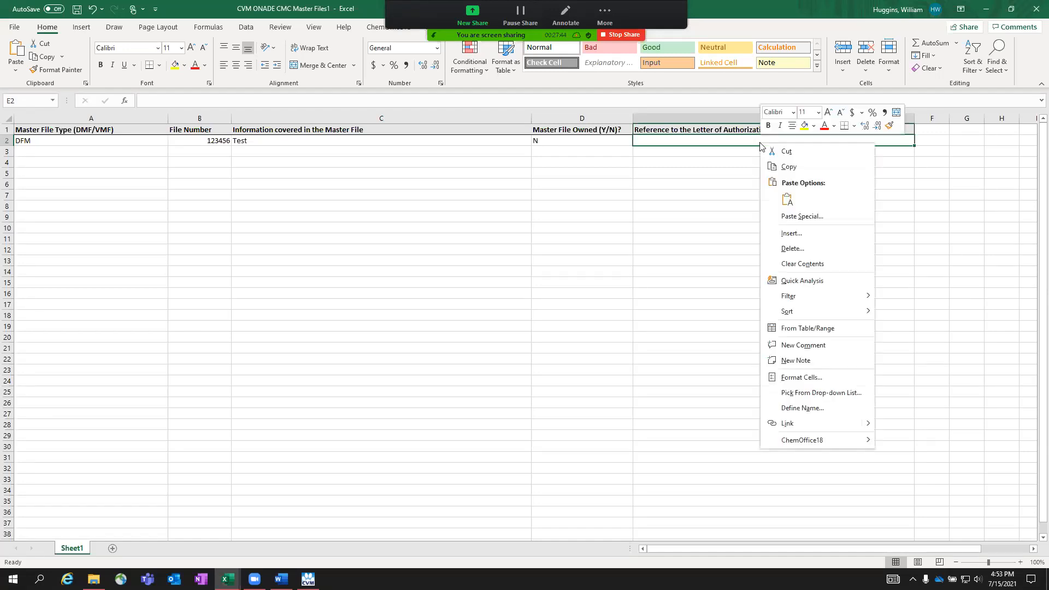
pyautogui.click(787, 200)
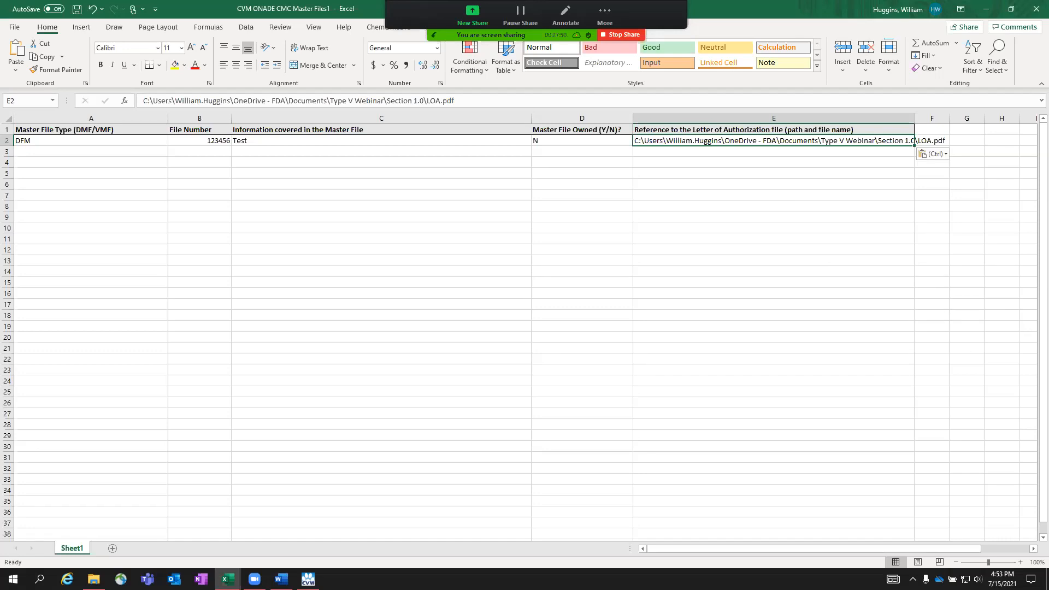
# Switch to the 1.1 Master Files.xls workbook and examine the extra Application numbers column.
pyautogui.hotkey('alt', 'Tab')
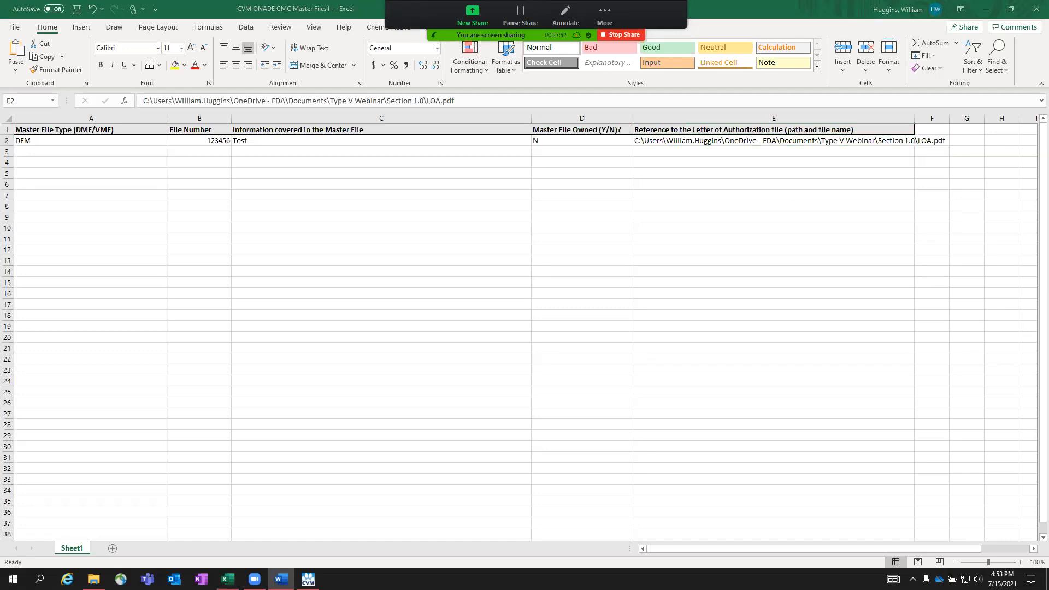
pyautogui.hotkey('alt', 'Tab')
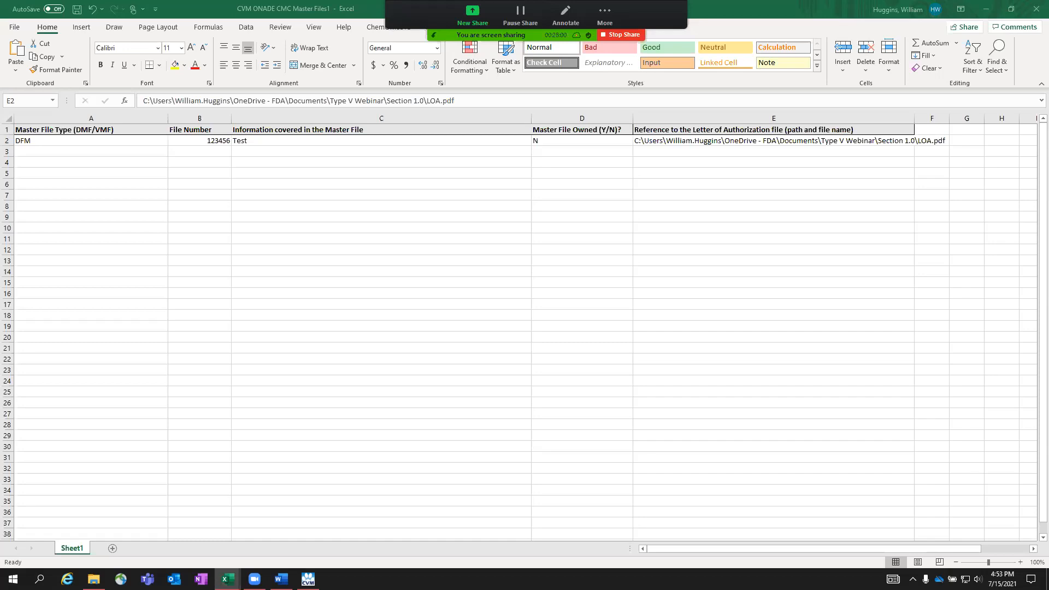
pyautogui.hotkey('alt', 'Tab')
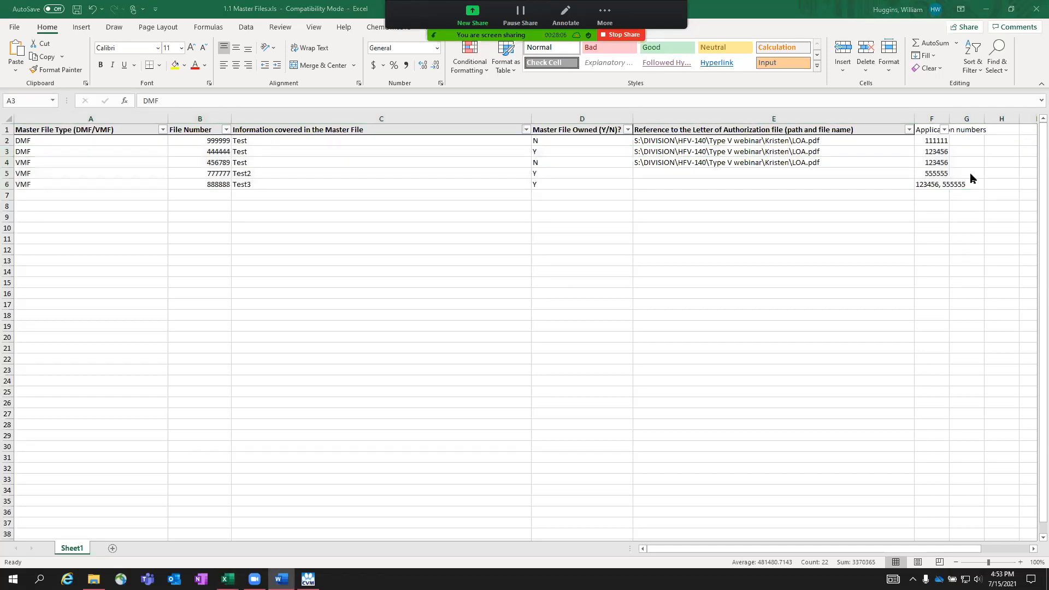
pyautogui.click(918, 130)
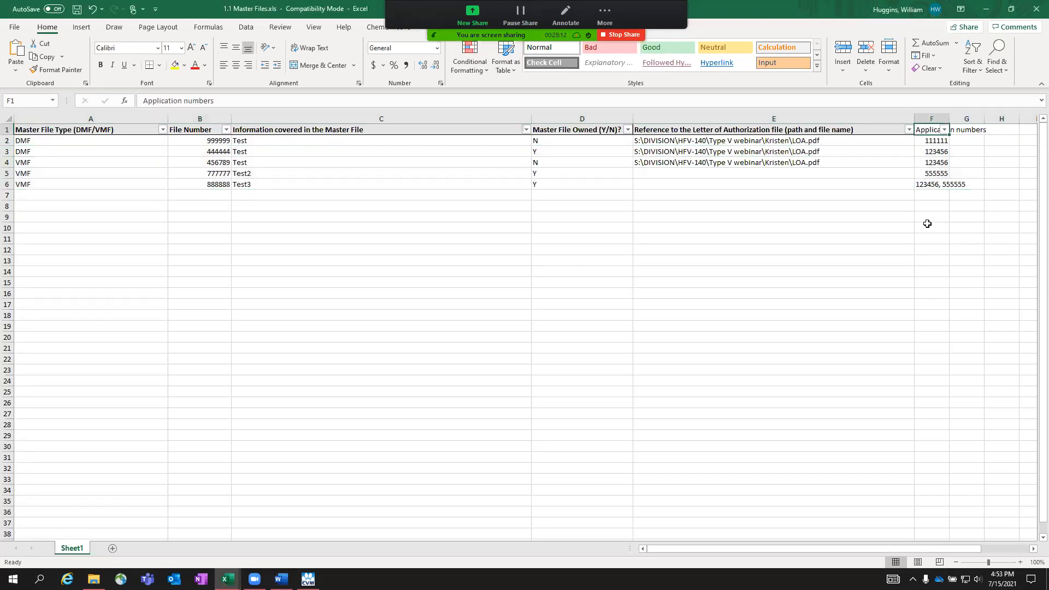
# Switch back to CVM eSubmitter and start a data import using Copy/Paste from Microsoft Excel.
pyautogui.hotkey('alt', 'Tab')
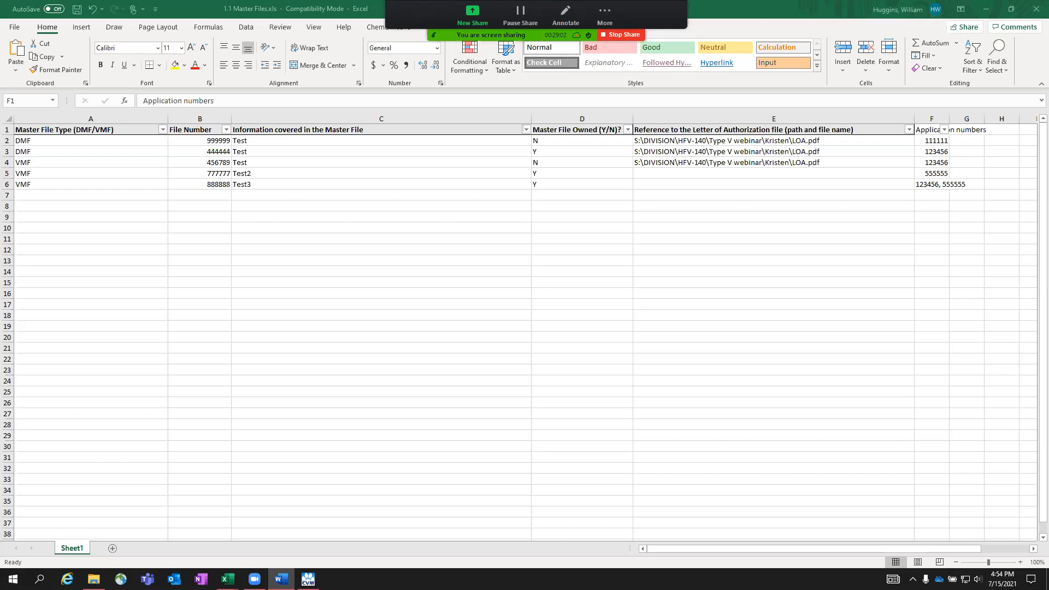
pyautogui.hotkey('alt', 'Tab')
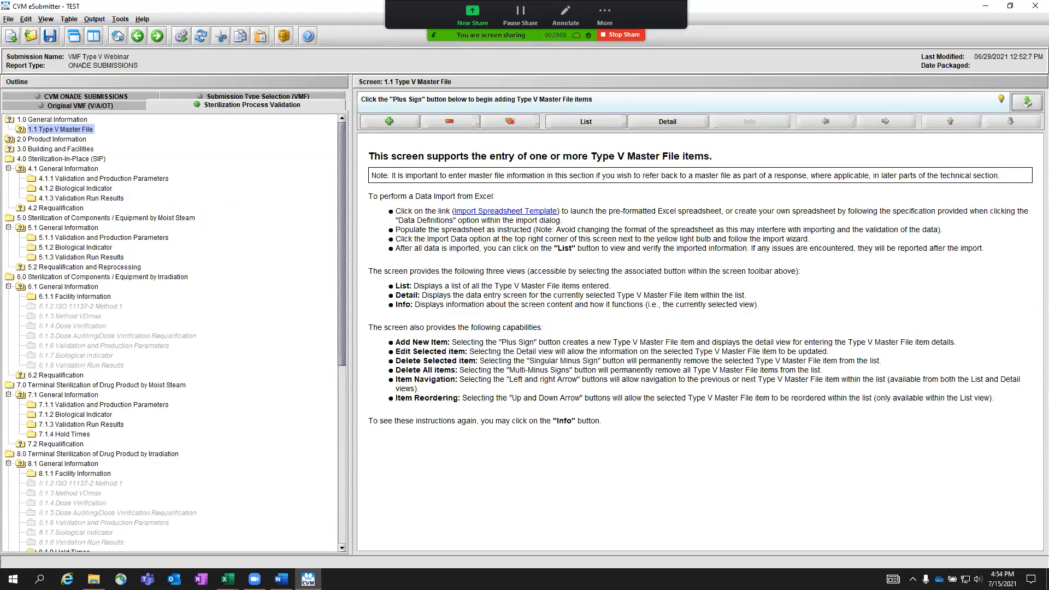
pyautogui.click(1025, 107)
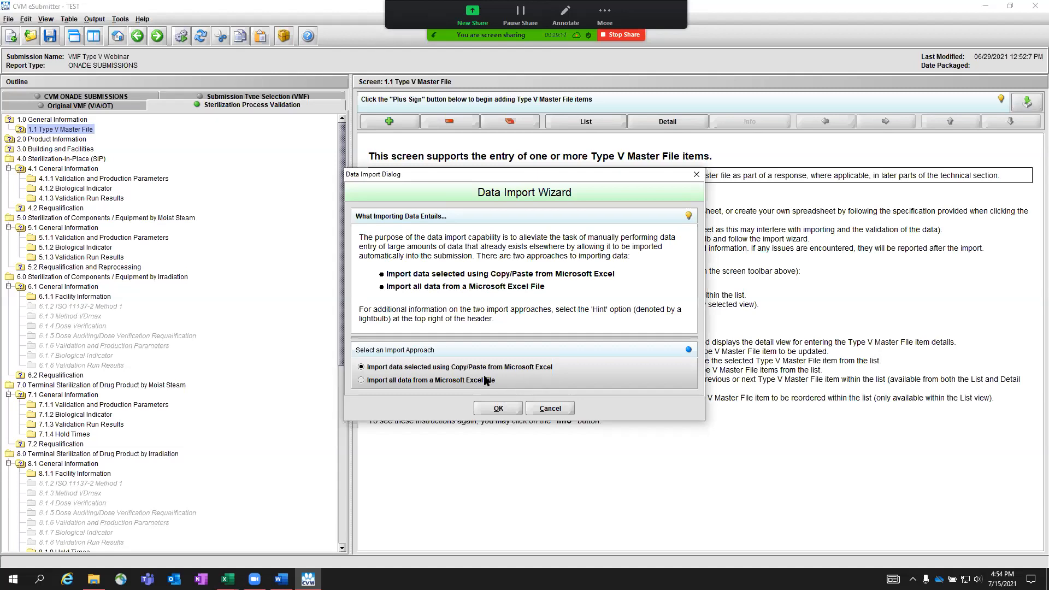
pyautogui.click(512, 410)
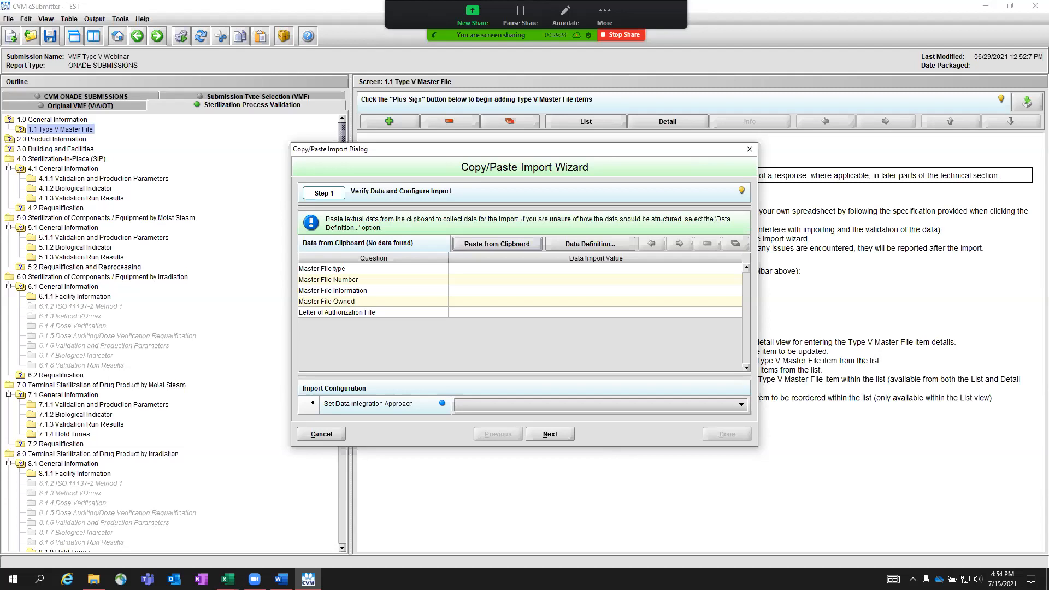
# Copy rows 2 to 4 of 1.1 Master Files.xls in Excel and return to the Copy/Paste Import Wizard.
pyautogui.hotkey('alt', 'Tab')
pyautogui.hotkey('alt', 'Tab')
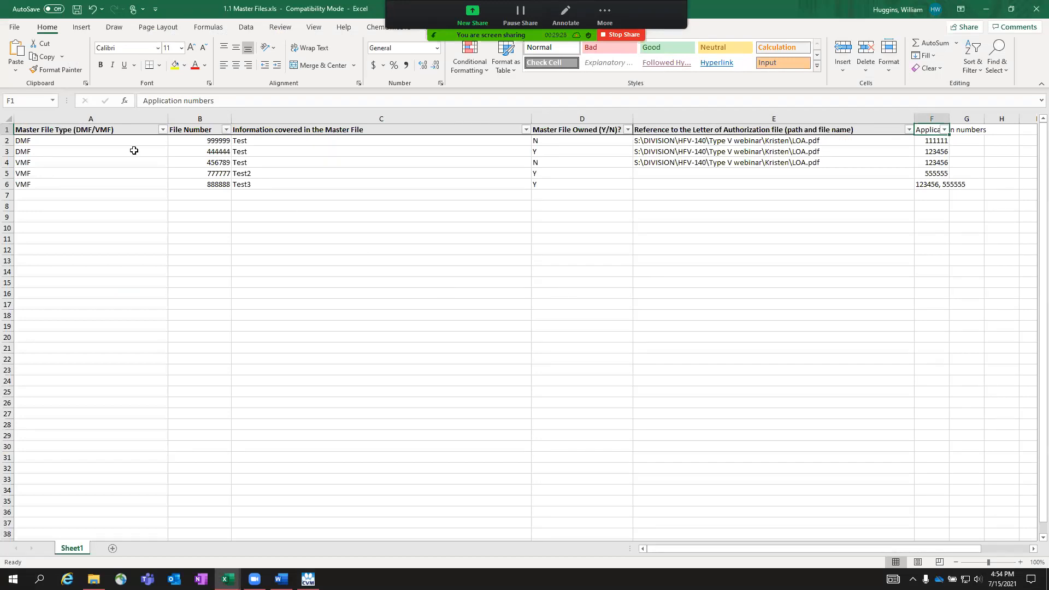
pyautogui.click(134, 150)
pyautogui.moveTo(6, 140); pyautogui.dragTo(6, 162)
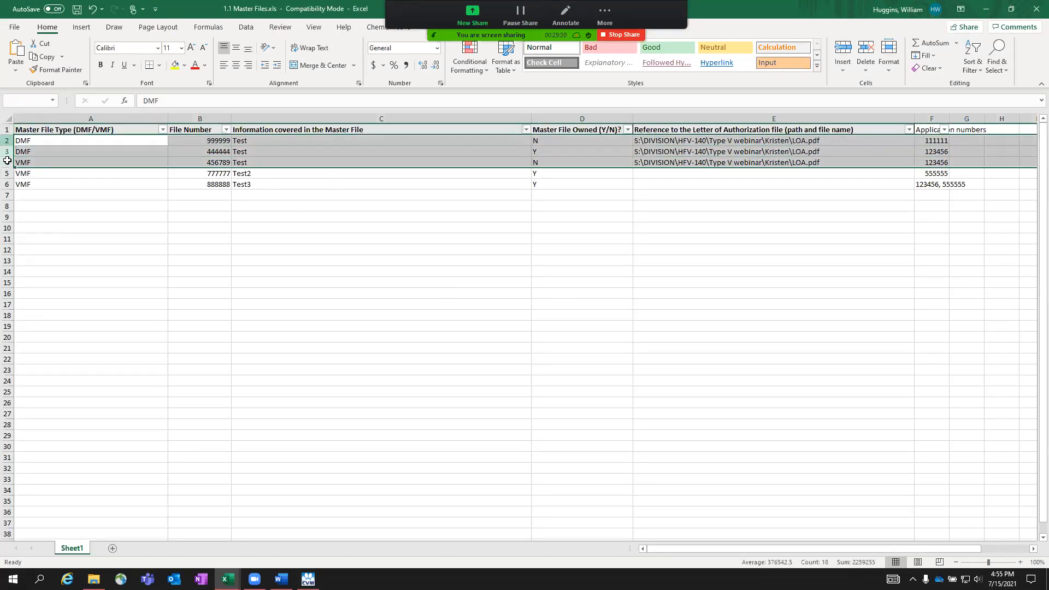
pyautogui.click(45, 57)
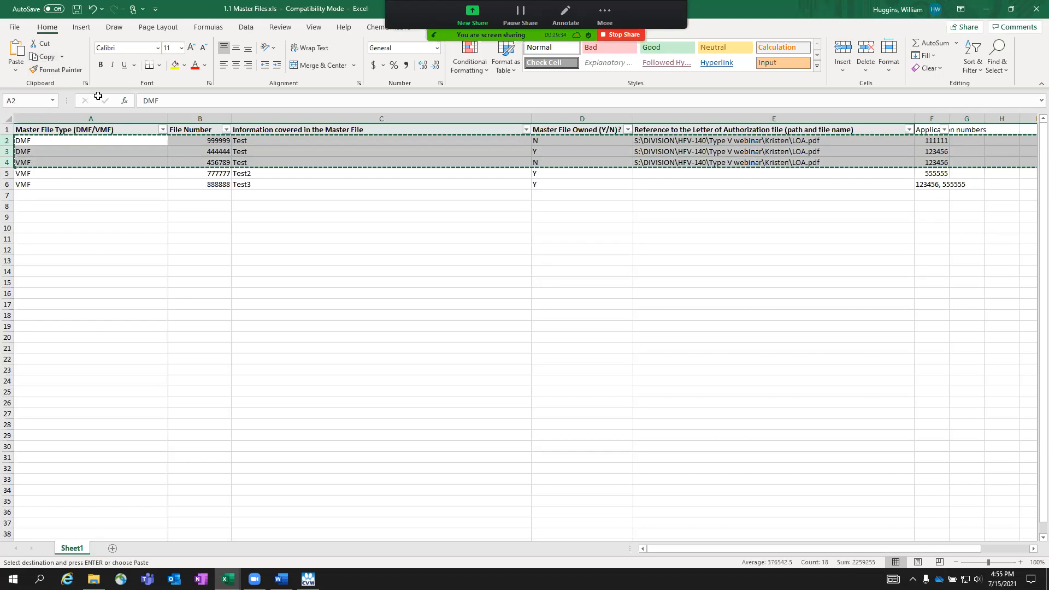
pyautogui.click(980, 11)
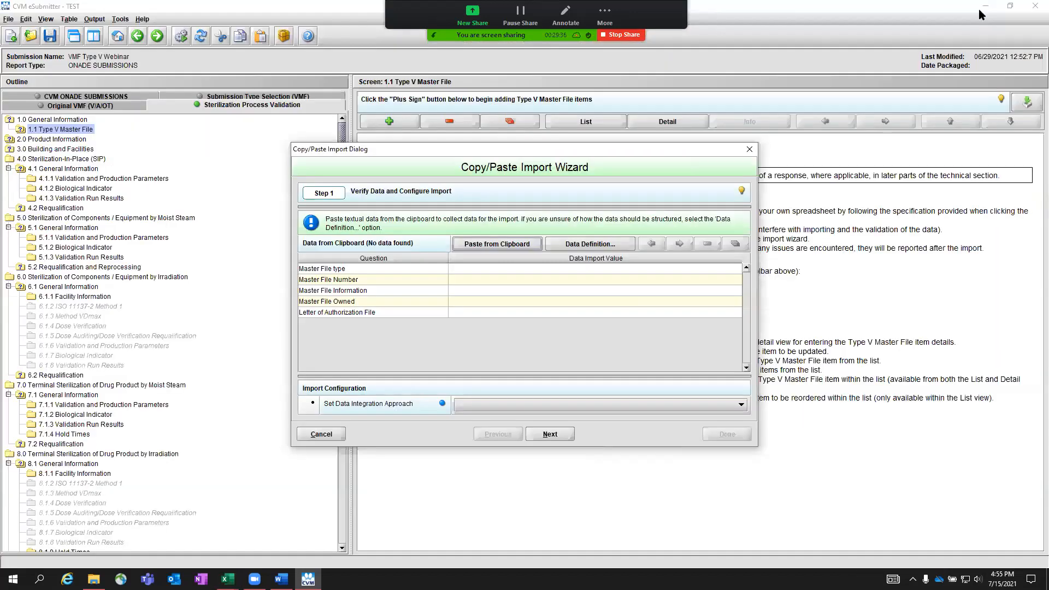
# Paste the copied spreadsheet rows into the import wizard and check each captured row against the master file questions.
pyautogui.click(501, 244)
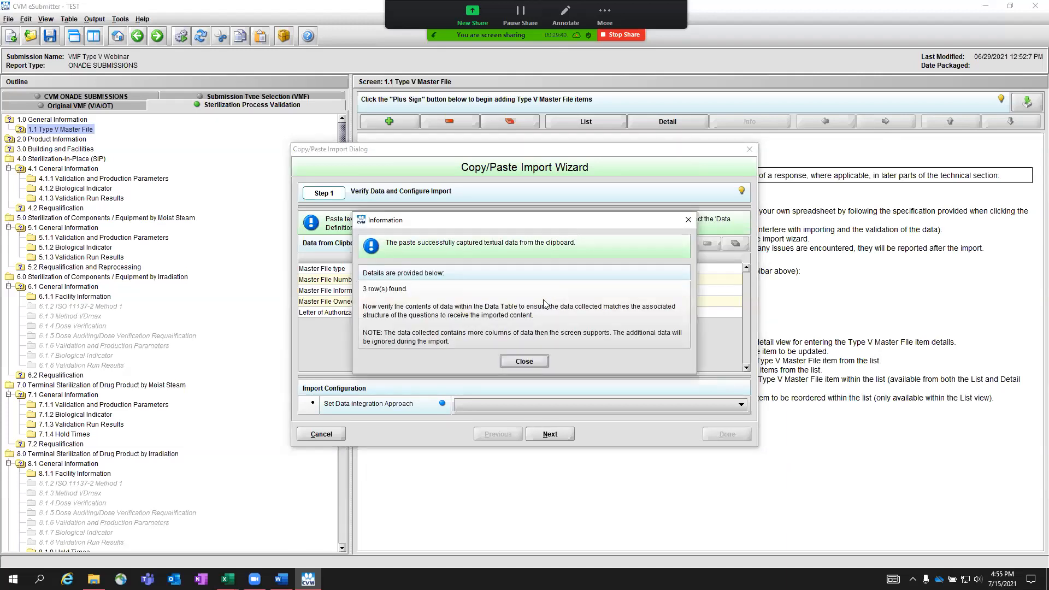
pyautogui.click(533, 361)
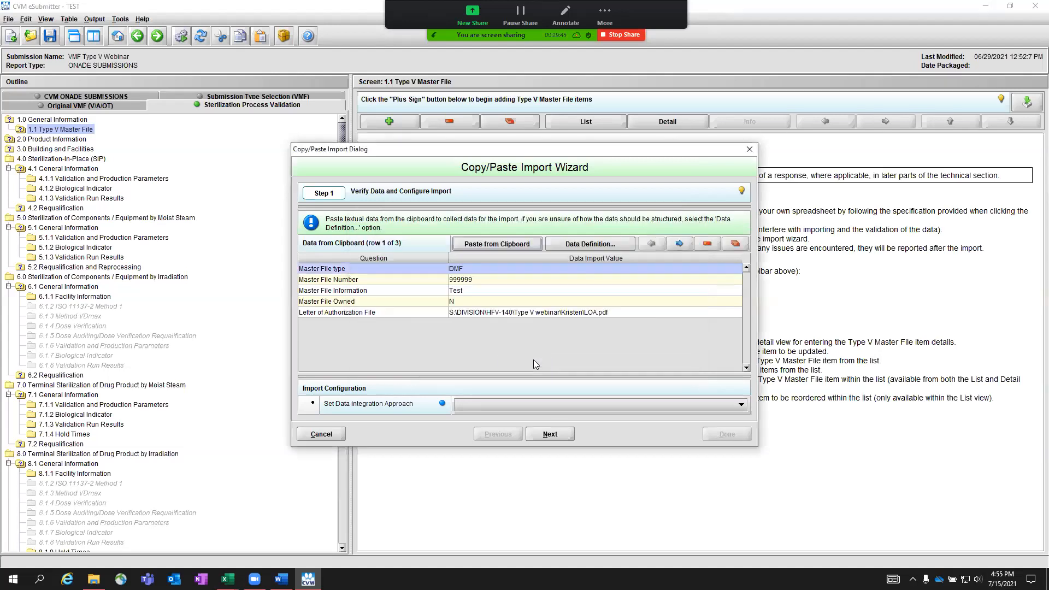
pyautogui.click(683, 242)
pyautogui.click(683, 243)
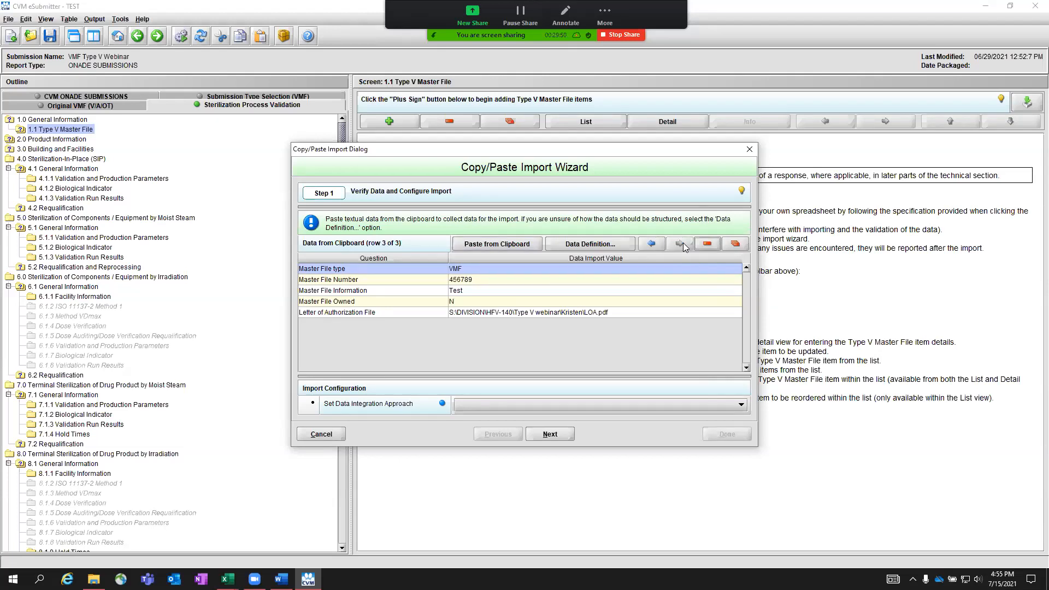
pyautogui.click(642, 247)
pyautogui.click(642, 247)
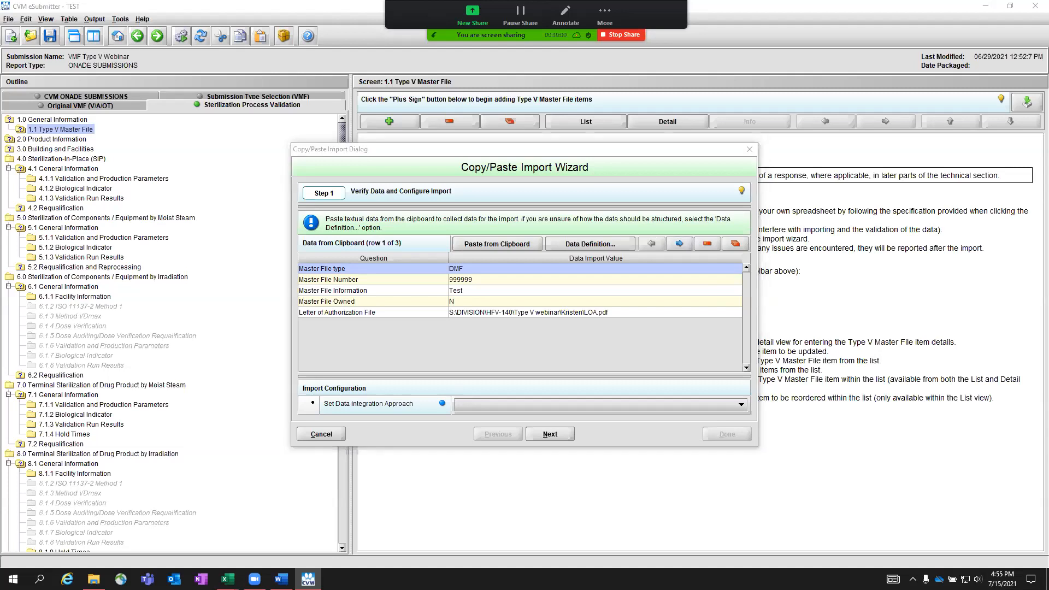
# Copy only rows 2 and 6 of 1.1 Master Files.xls in Excel and return to the Copy/Paste Import Wizard.
pyautogui.hotkey('alt', 'Tab')
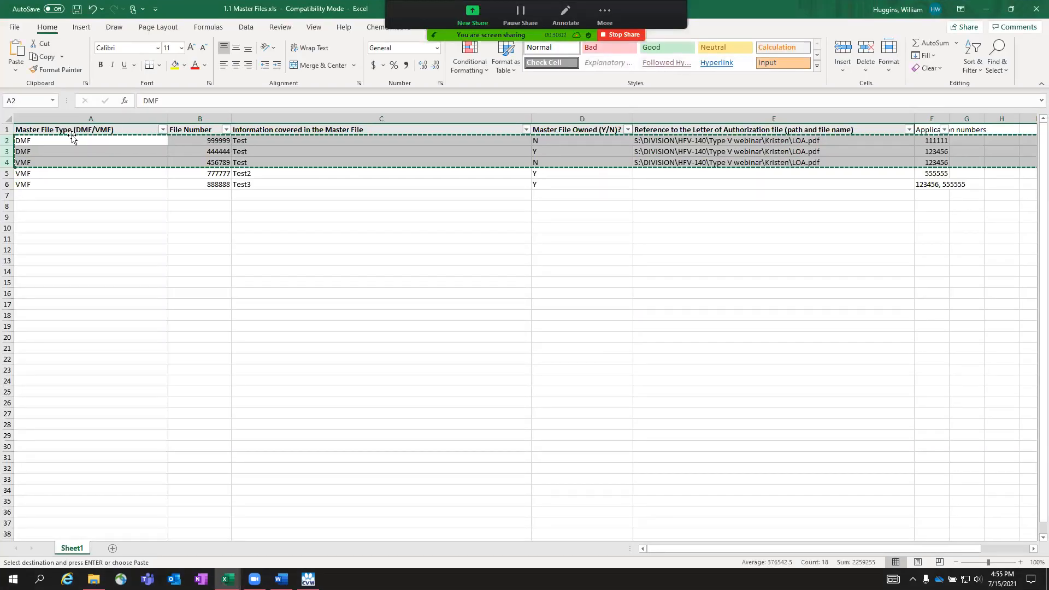
pyautogui.click(7, 140)
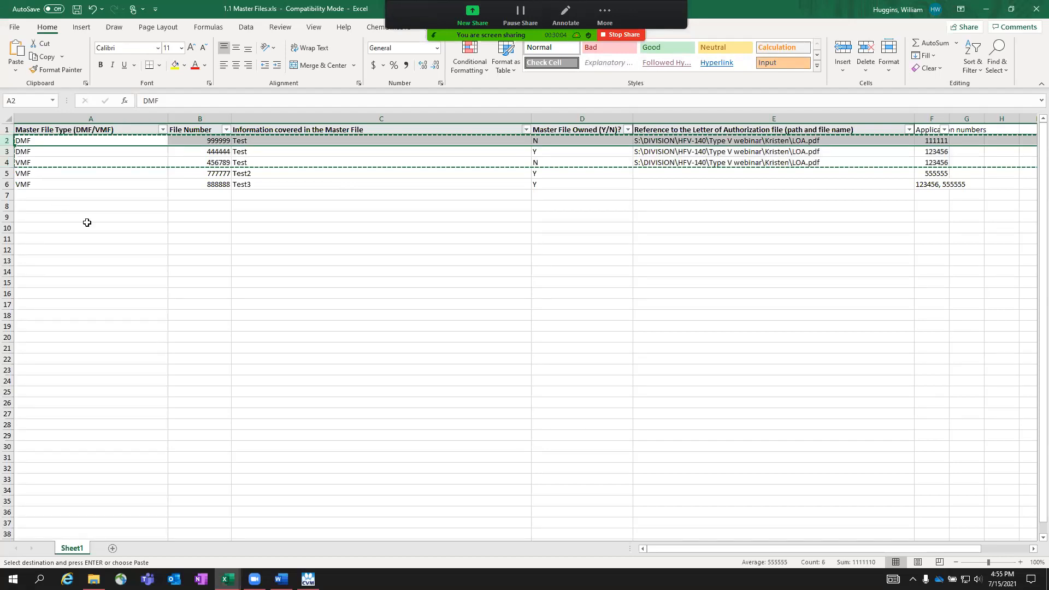
pyautogui.keyDown('ctrl'); pyautogui.click(8, 184); pyautogui.keyUp('ctrl')
pyautogui.rightClick(8, 184)
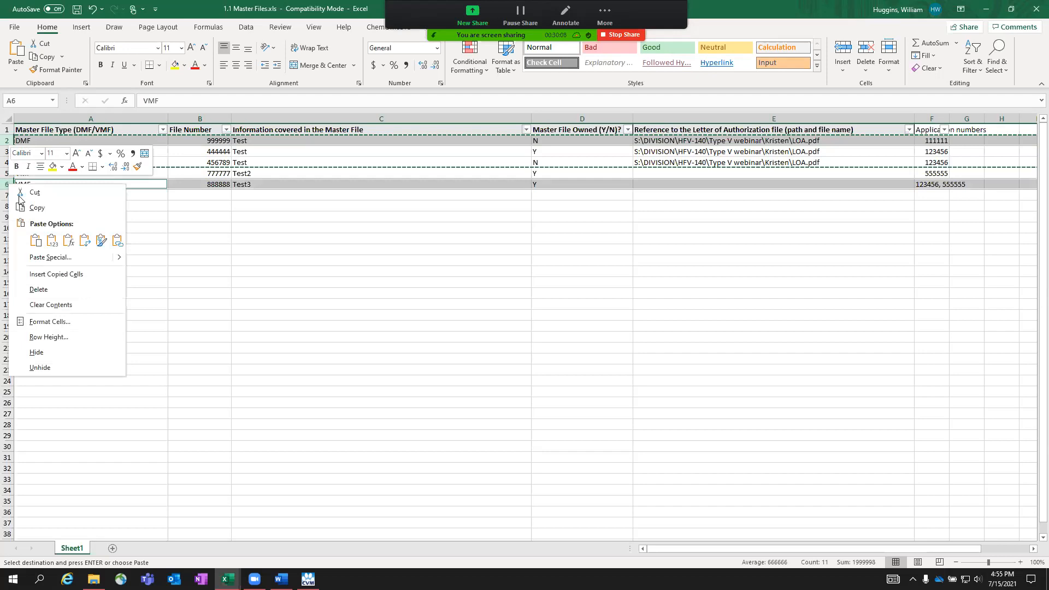
pyautogui.click(35, 206)
pyautogui.click(985, 9)
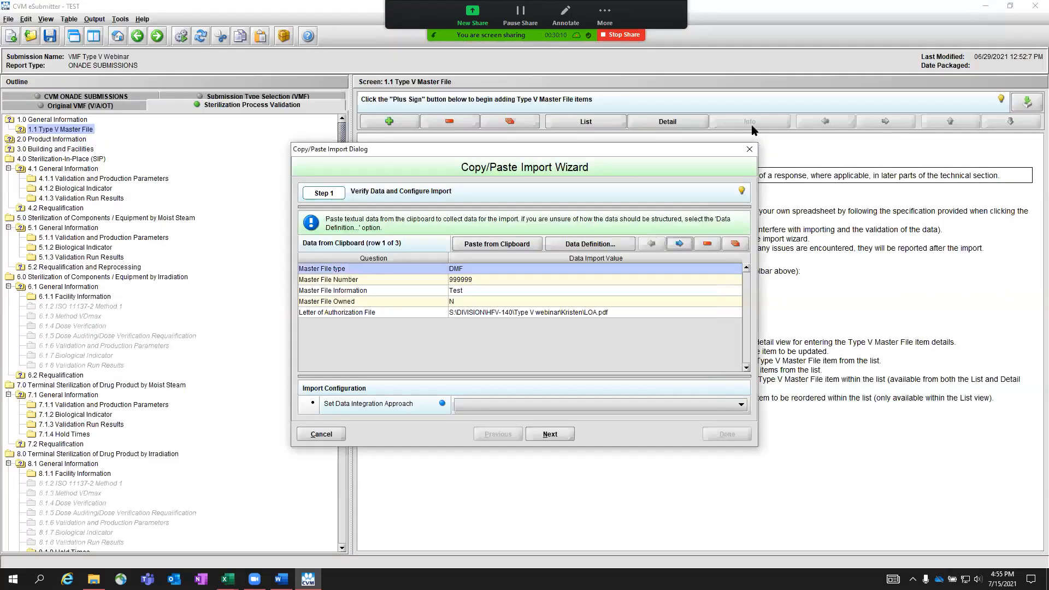
# Replace the data already collected in the import wizard with the current clipboard contents.
pyautogui.click(501, 245)
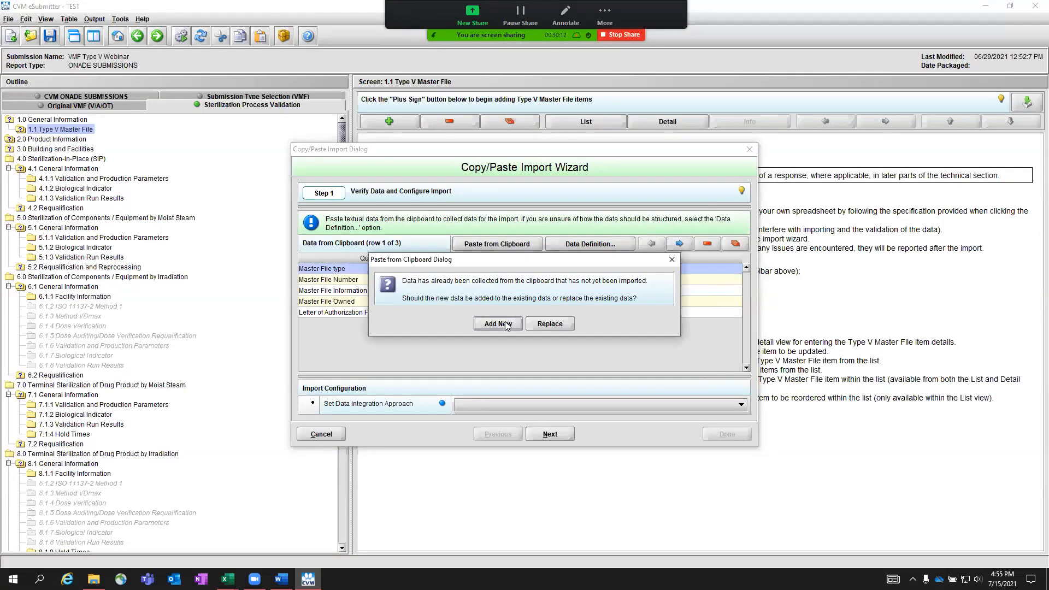
pyautogui.click(544, 325)
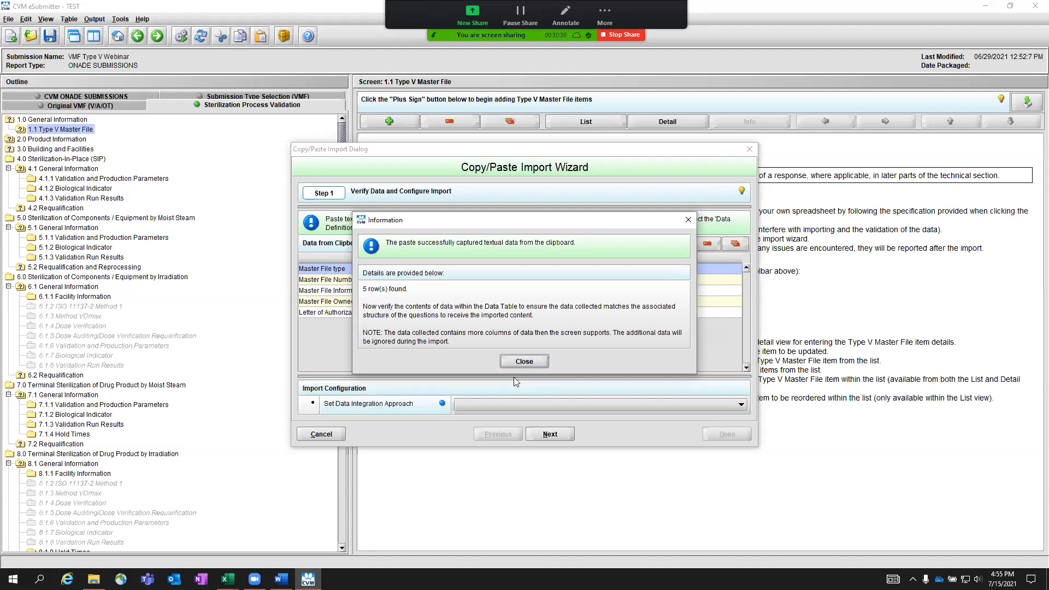
pyautogui.click(531, 359)
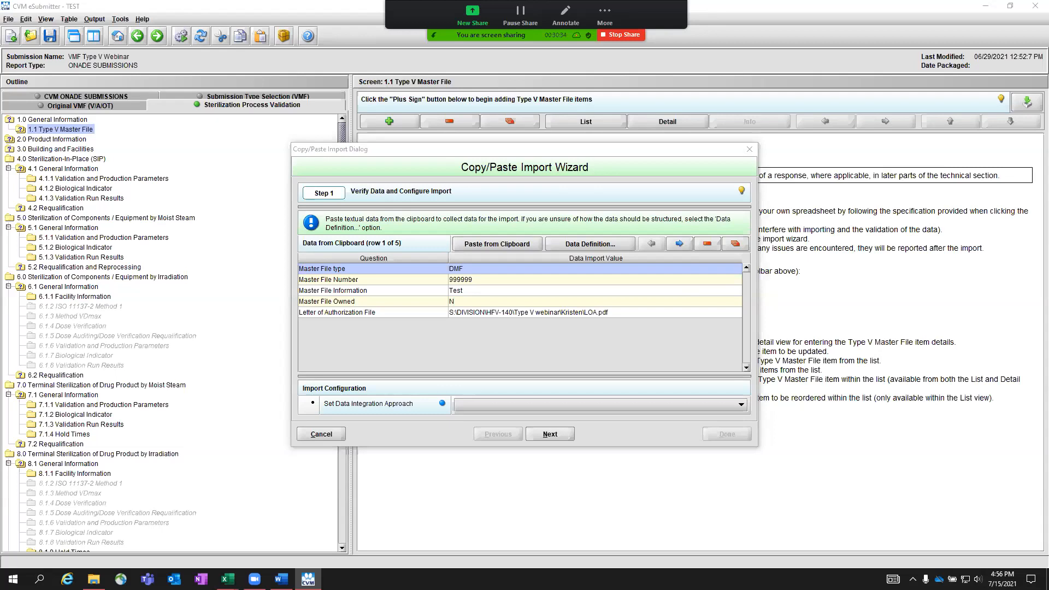
# Switch to Excel and filter the Application numbers column to the entries "123456" and "123456, 555555".
pyautogui.hotkey('alt', 'Tab')
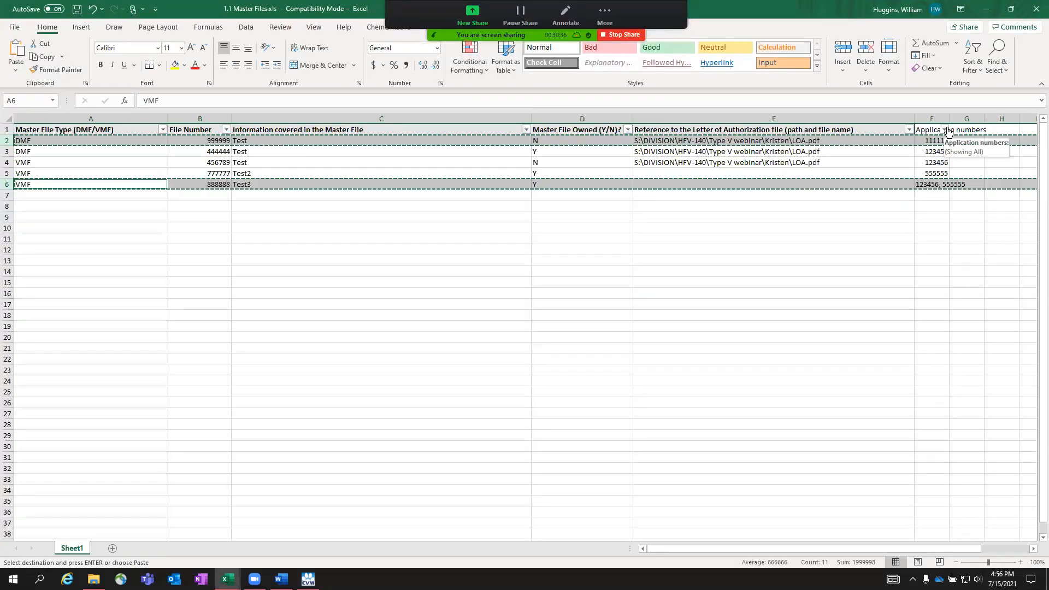
pyautogui.click(944, 130)
pyautogui.click(851, 258)
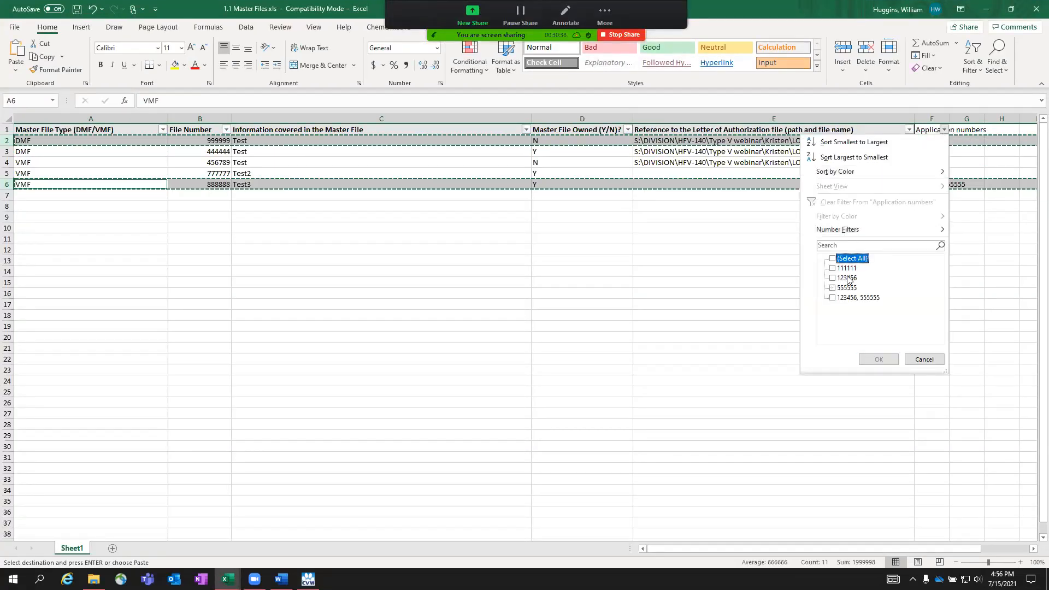
pyautogui.click(848, 278)
pyautogui.click(851, 298)
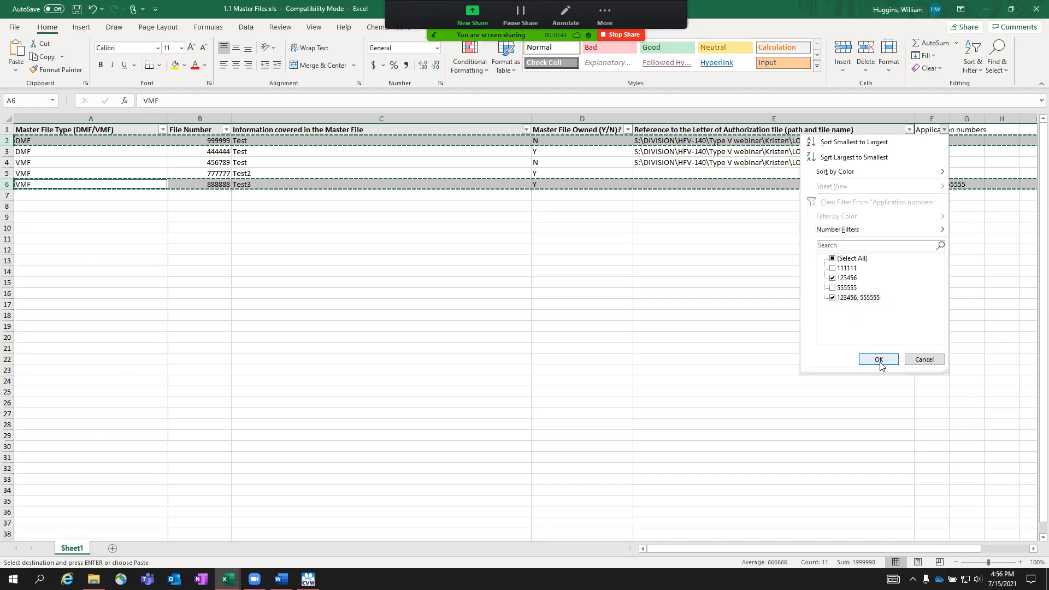
pyautogui.click(878, 360)
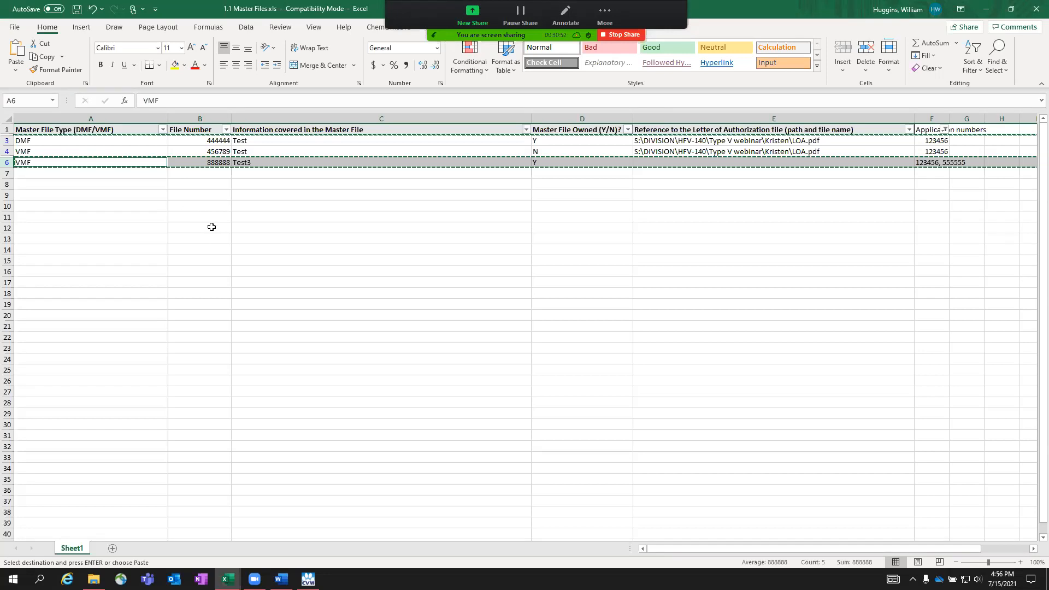
# Copy the filtered rows 3, 4 and 6 and paste them into the eSubmitter import wizard, replacing the previously collected data.
pyautogui.moveTo(8, 141); pyautogui.dragTo(8, 163)
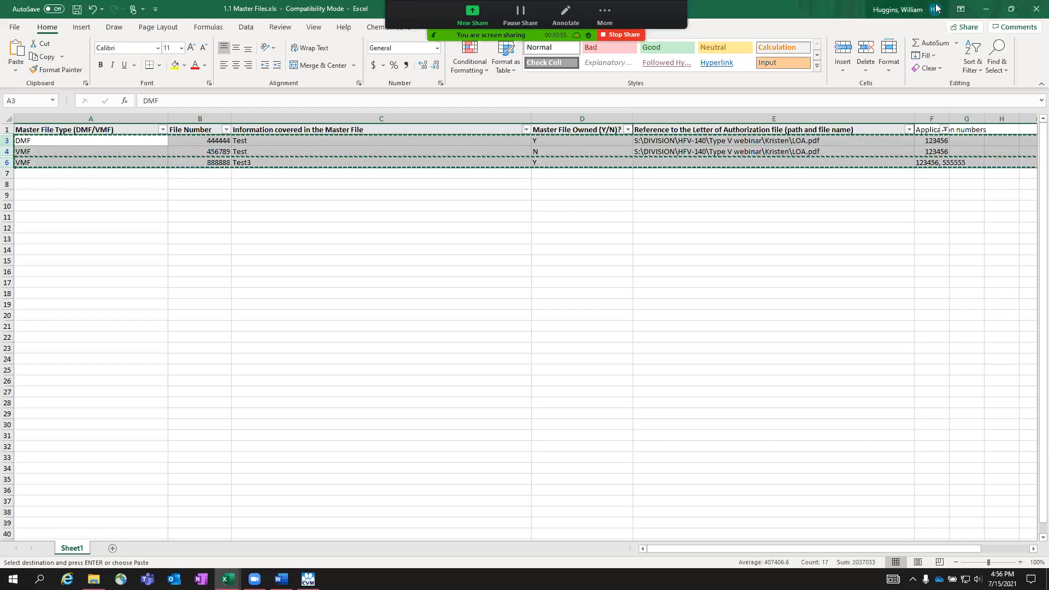
pyautogui.click(986, 10)
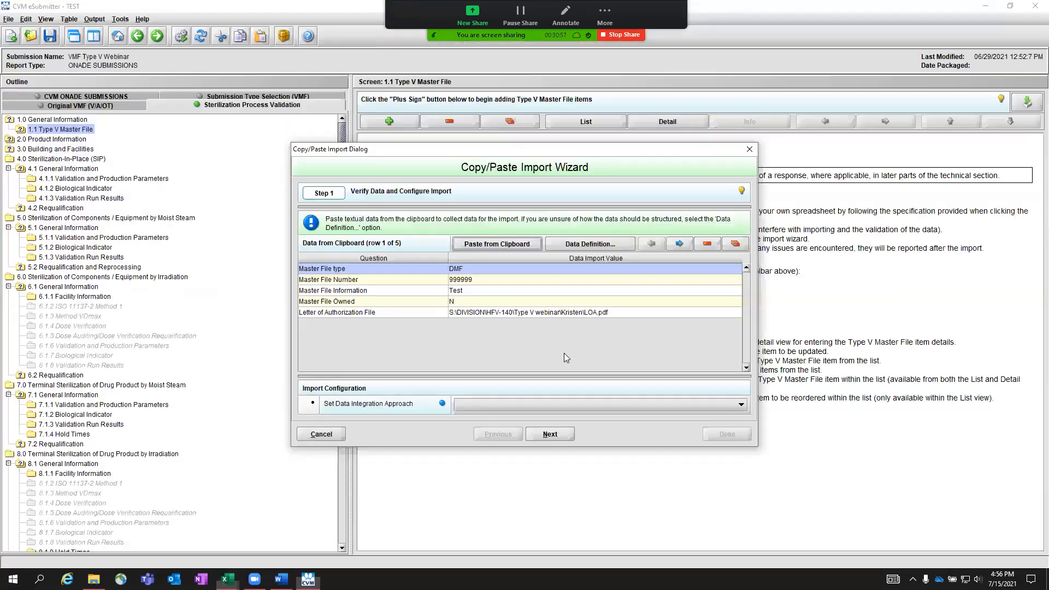
pyautogui.click(511, 244)
pyautogui.click(545, 325)
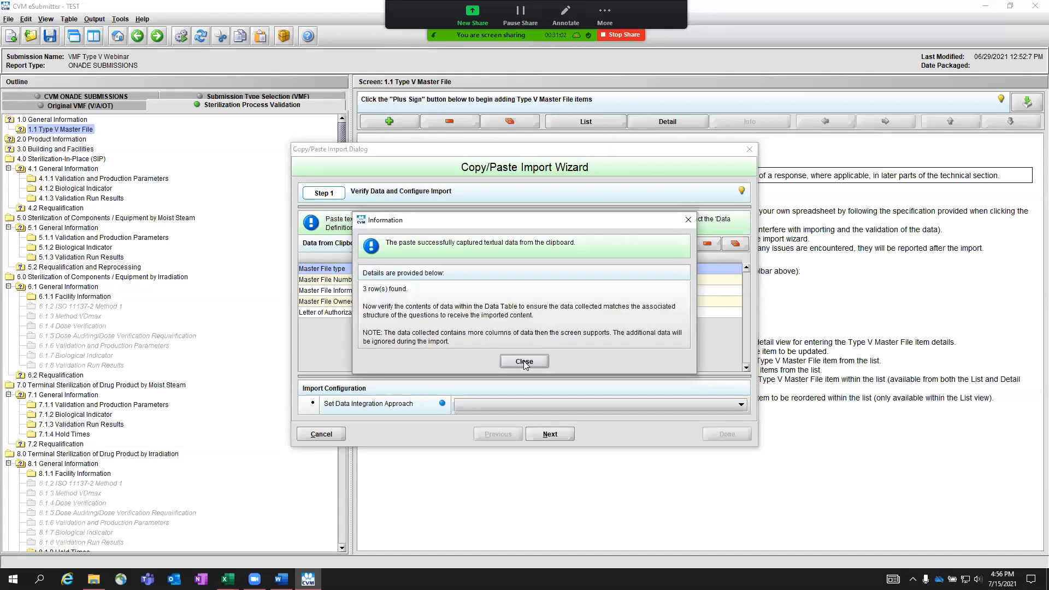
pyautogui.click(523, 361)
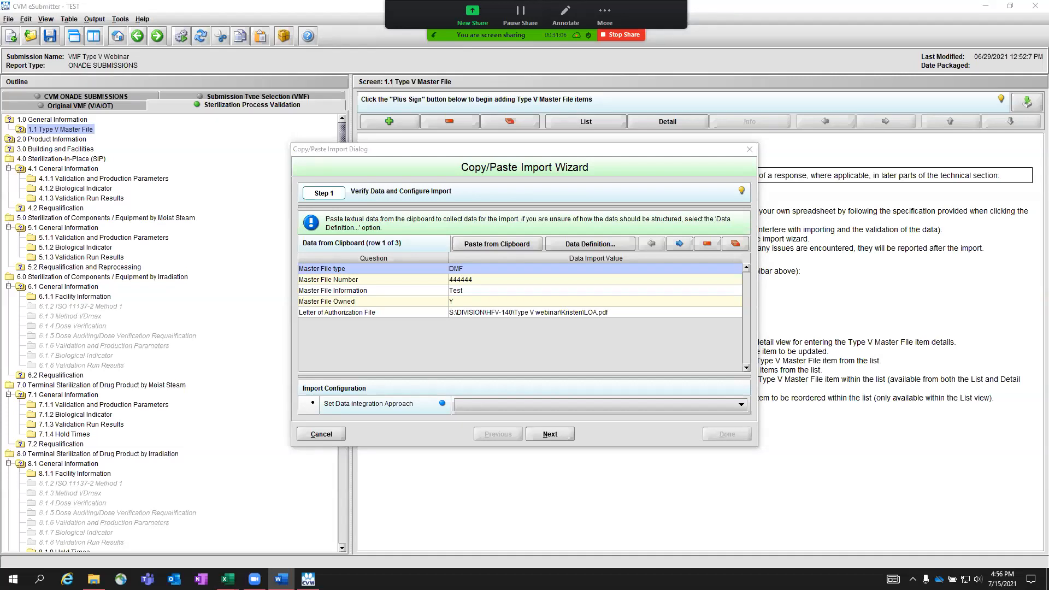
# Set the data integration approach to Replace Existing Data and advance the wizard to its import step.
pyautogui.click(605, 407)
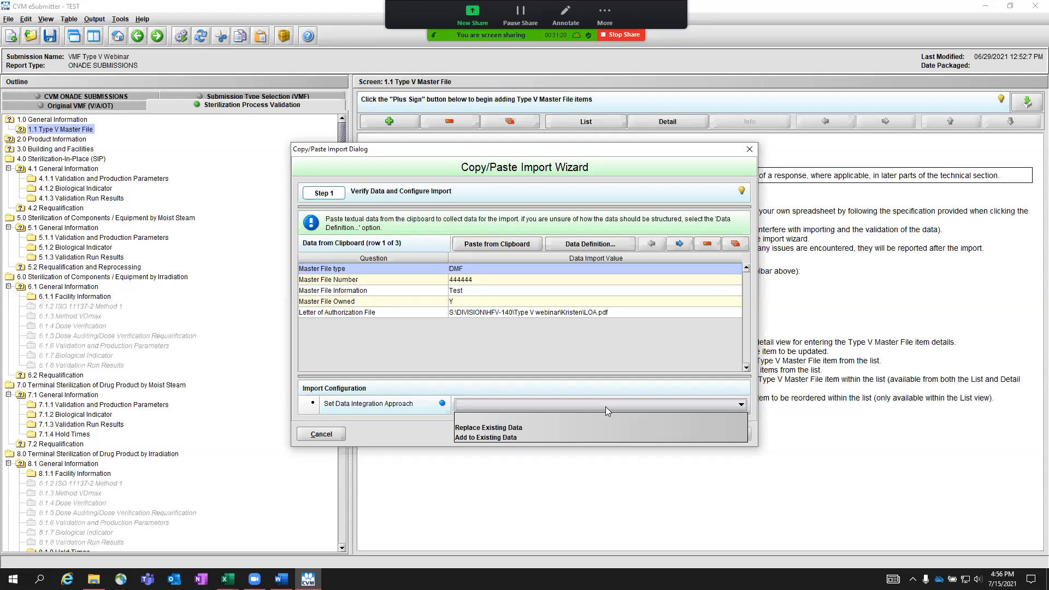
pyautogui.hotkey('alt', 'Tab')
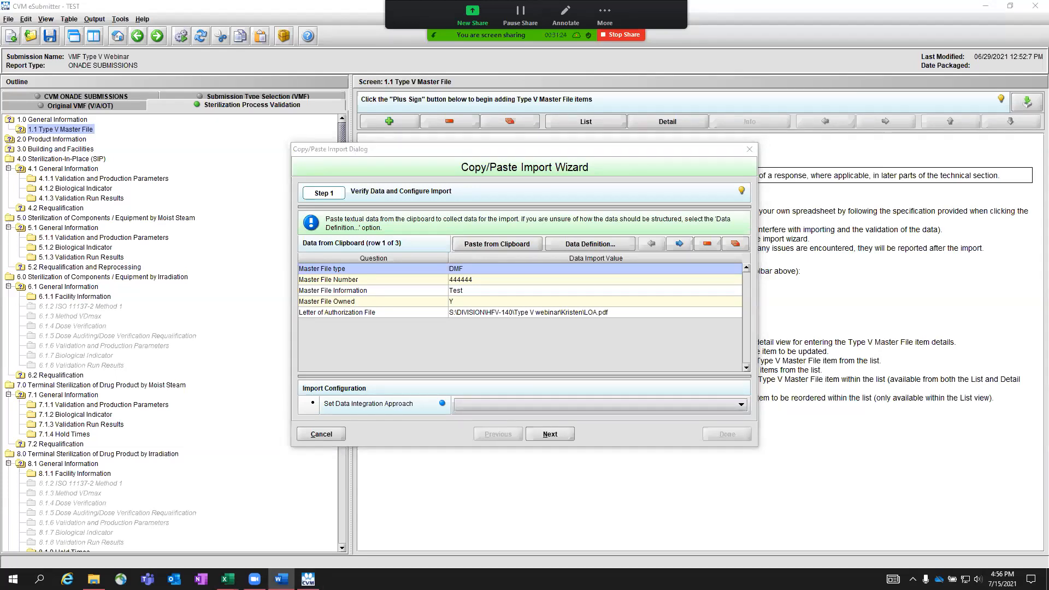
pyautogui.click(623, 404)
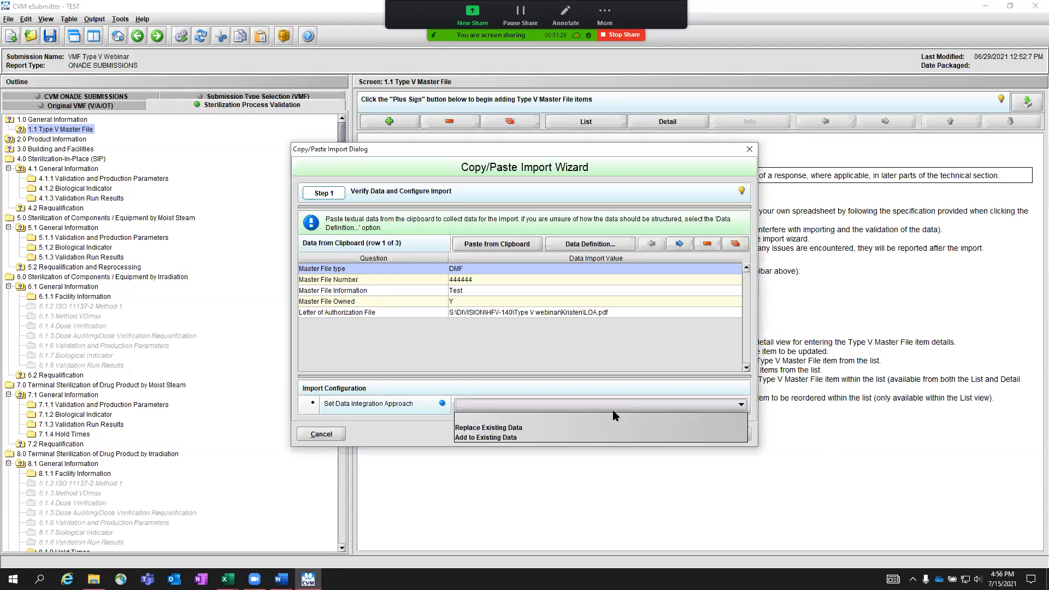
pyautogui.click(569, 428)
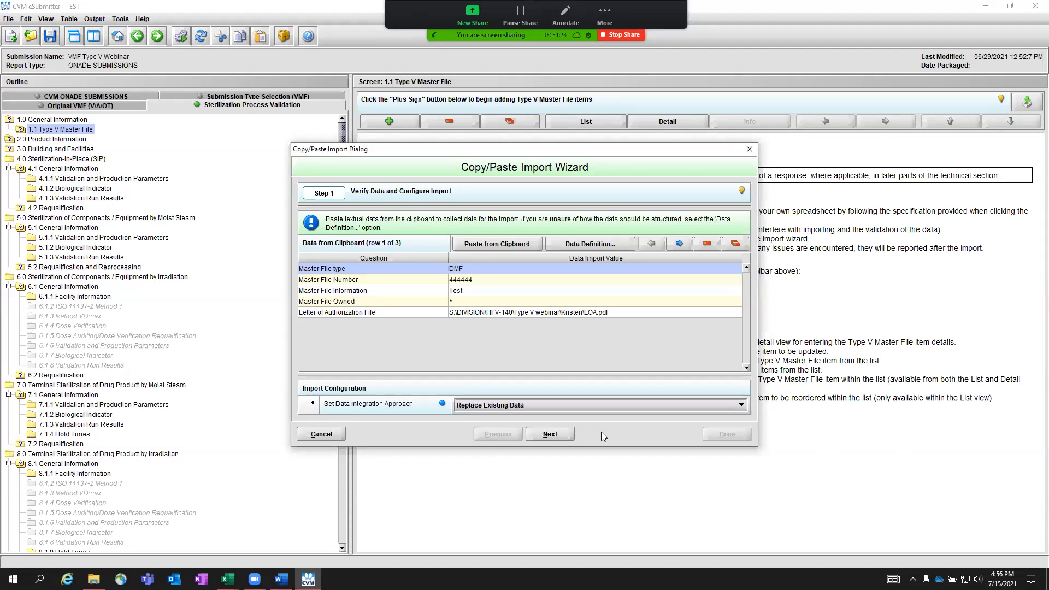
pyautogui.click(563, 433)
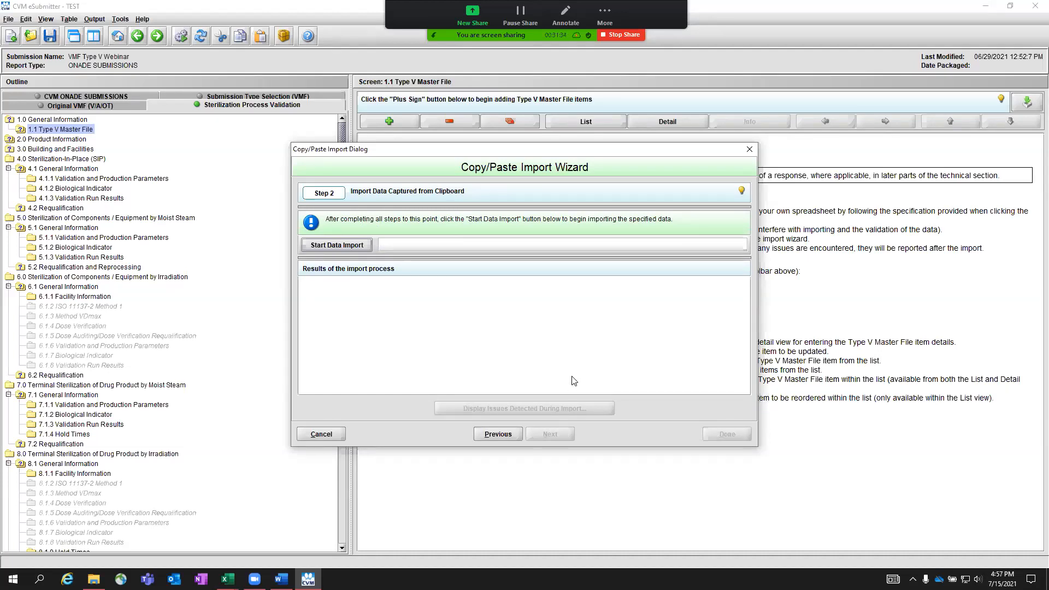
# Run the data import, finish the wizard, and view the details of the first imported master file item.
pyautogui.click(350, 246)
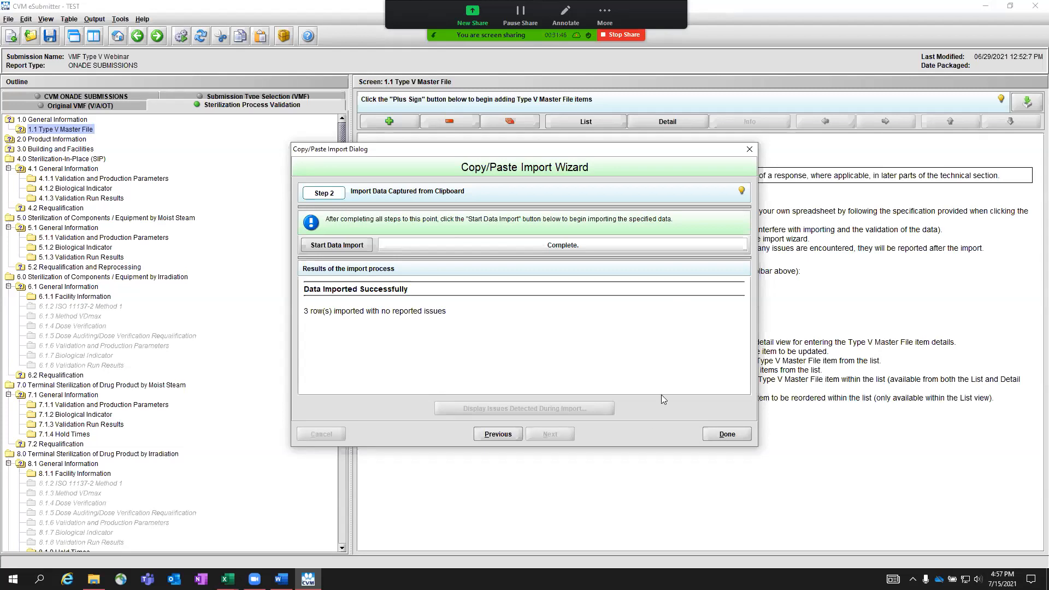
pyautogui.click(719, 434)
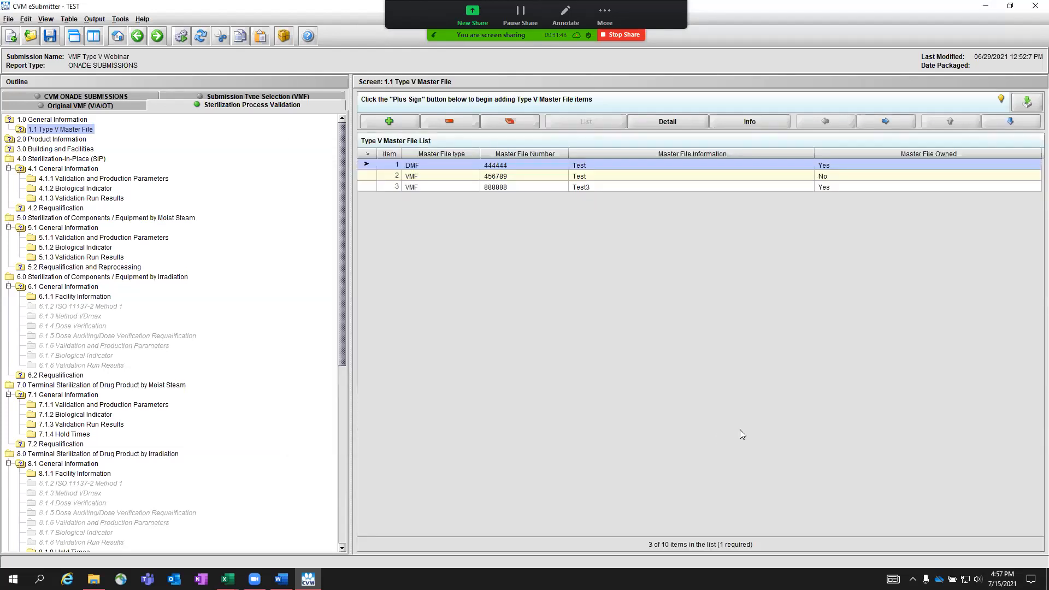
pyautogui.hotkey('alt', 'Tab')
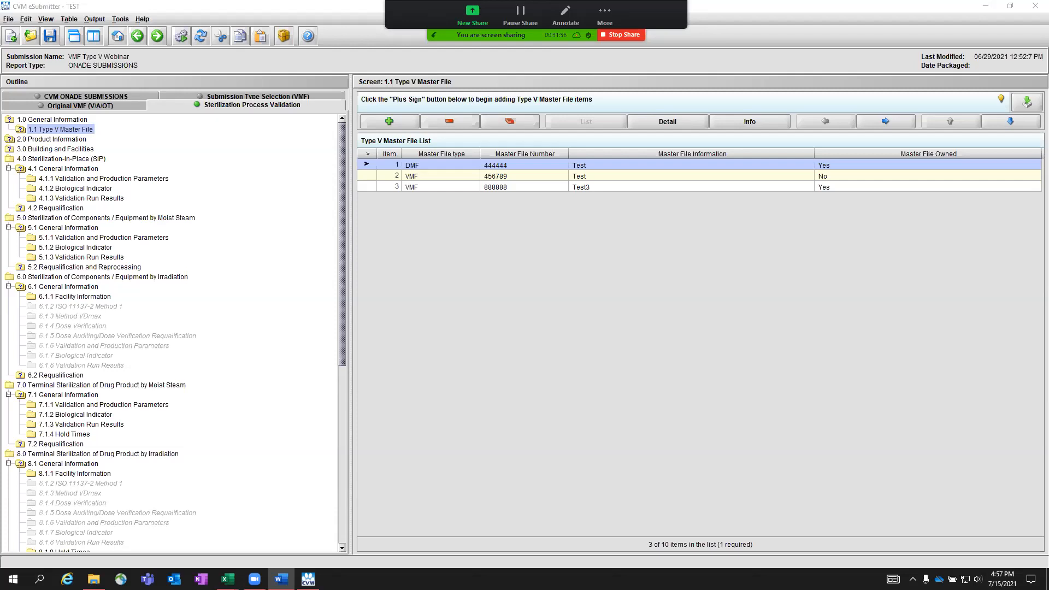
pyautogui.click(683, 120)
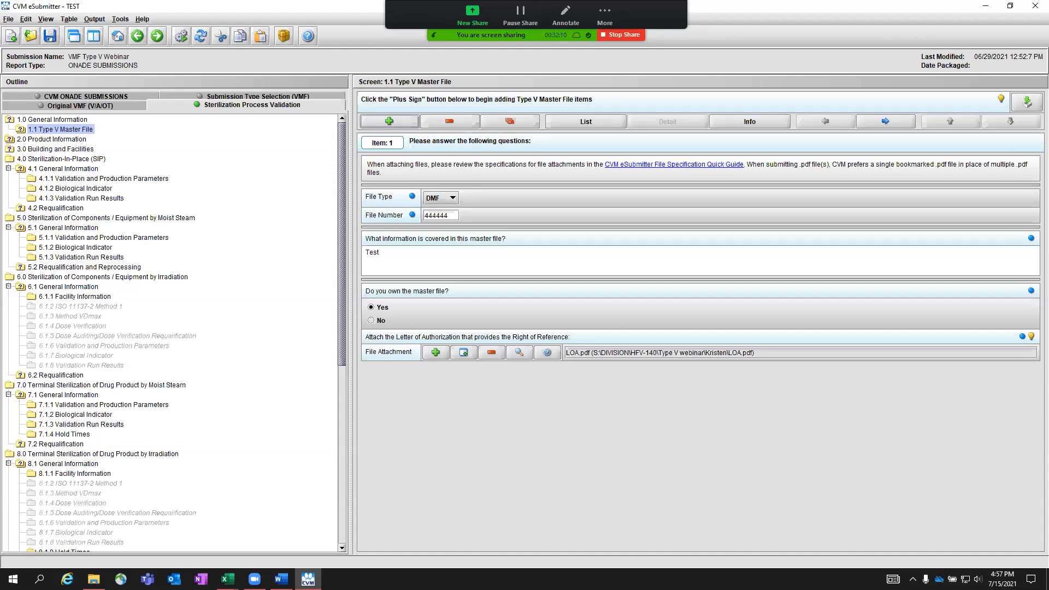
# Start a new data import for section 1.1 that imports all data from a Microsoft Excel file.
pyautogui.click(1027, 103)
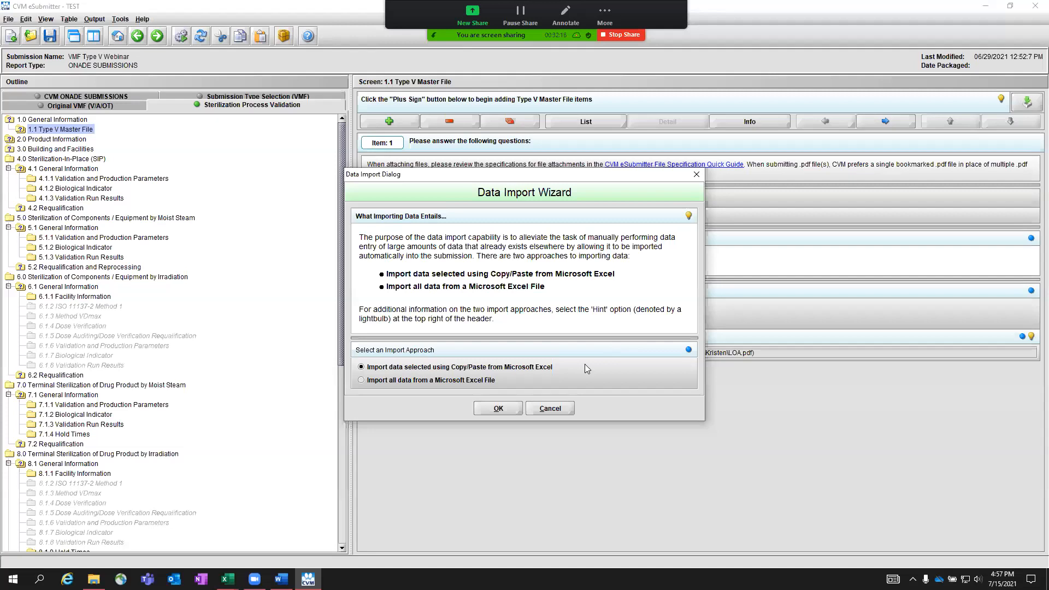
pyautogui.click(458, 381)
pyautogui.click(498, 408)
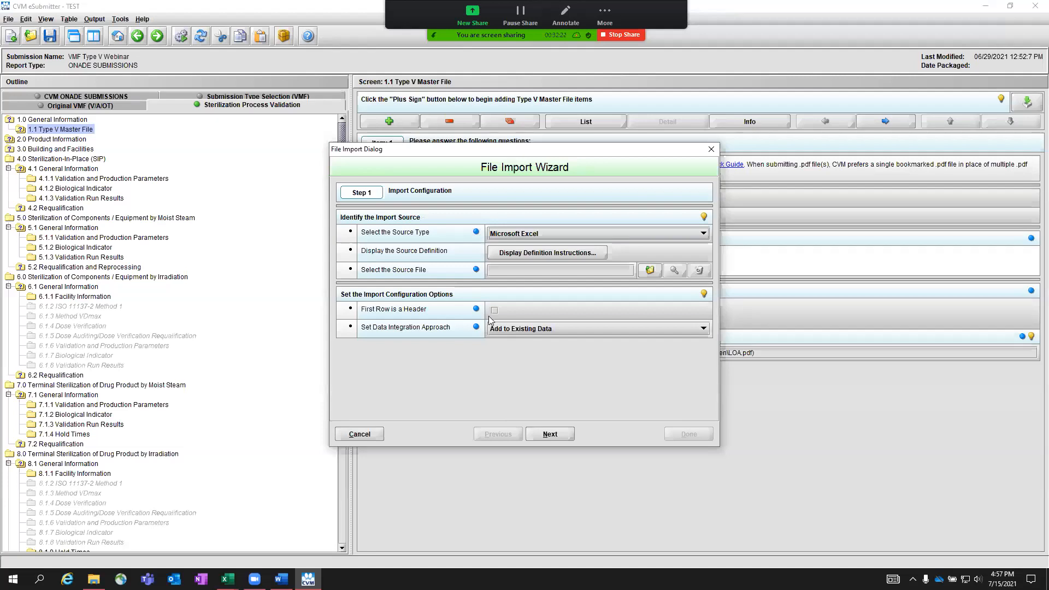
# Review the source definition instructions for the columns and constraints of the Excel import file, and close them.
pyautogui.click(525, 255)
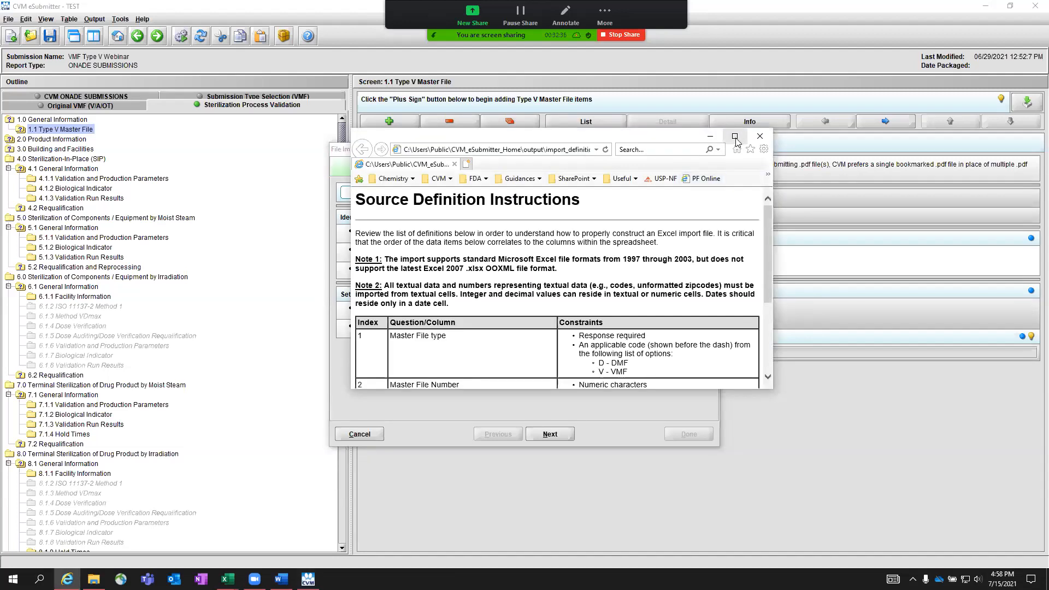
pyautogui.click(735, 137)
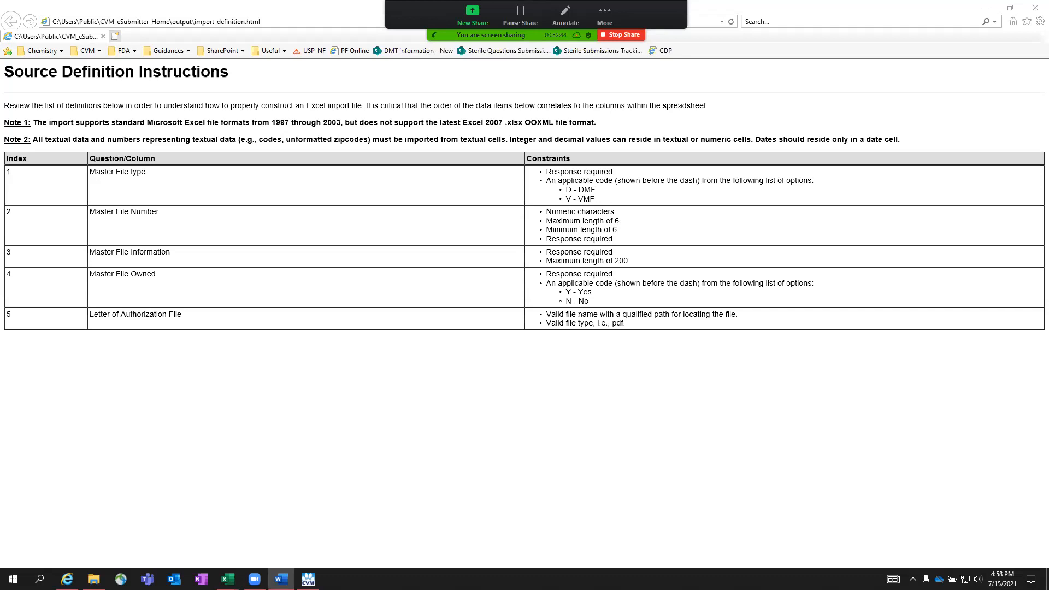
pyautogui.click(1035, 8)
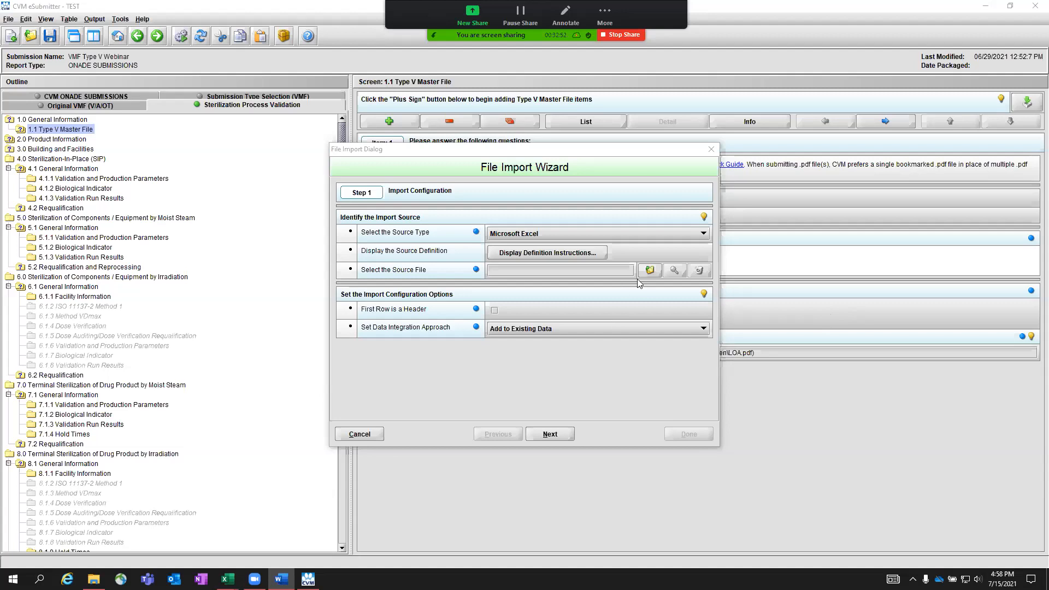
# Select the source Excel file from Type V Webinar's Section 1.0 folder and mark its first row as a header.
pyautogui.click(648, 271)
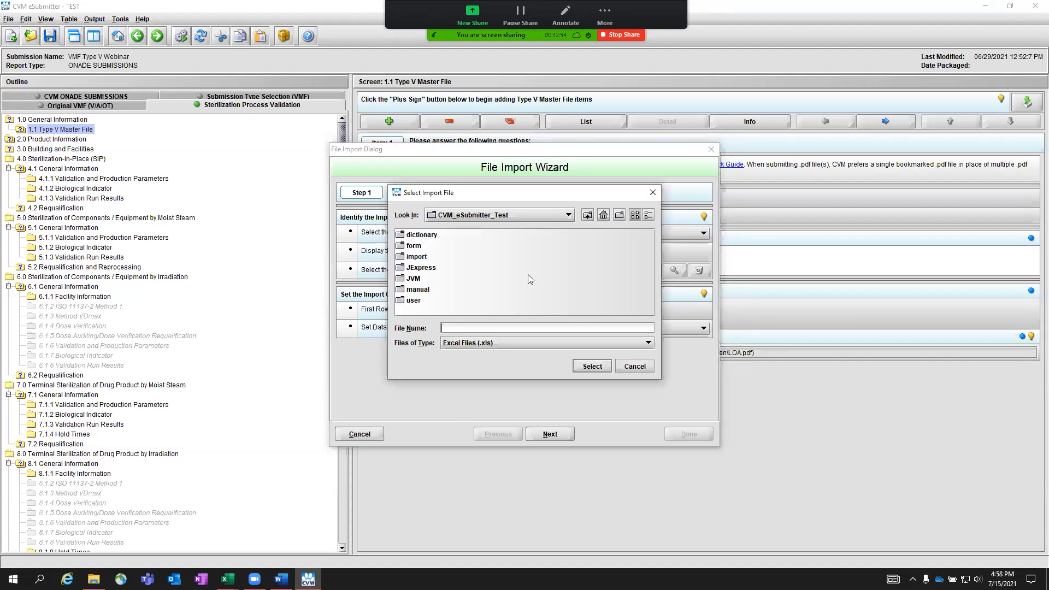
pyautogui.click(491, 215)
pyautogui.scroll(3, 478, 250)
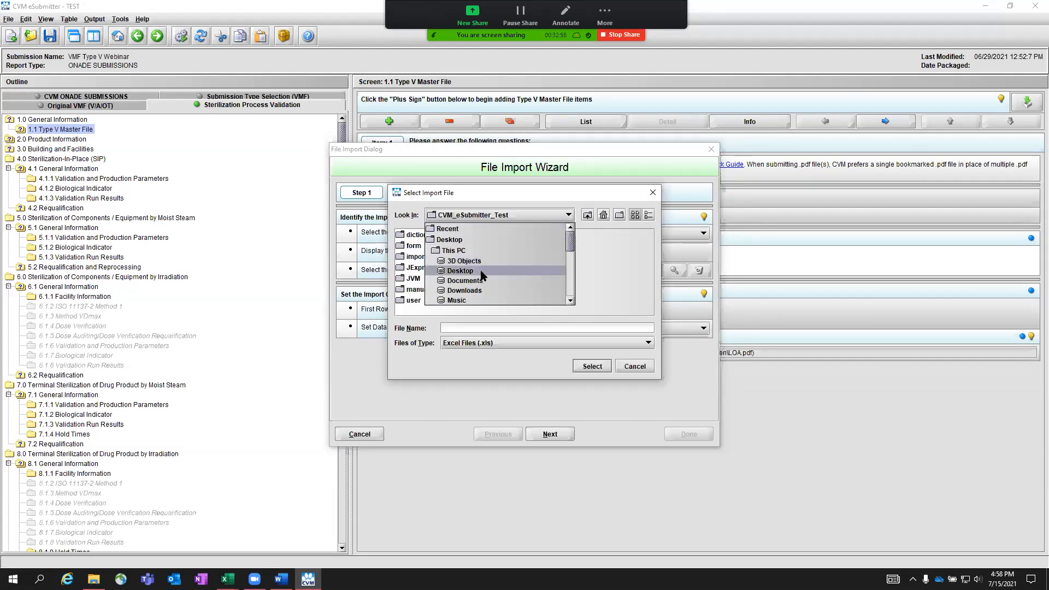
pyautogui.click(480, 276)
pyautogui.doubleClick(515, 268)
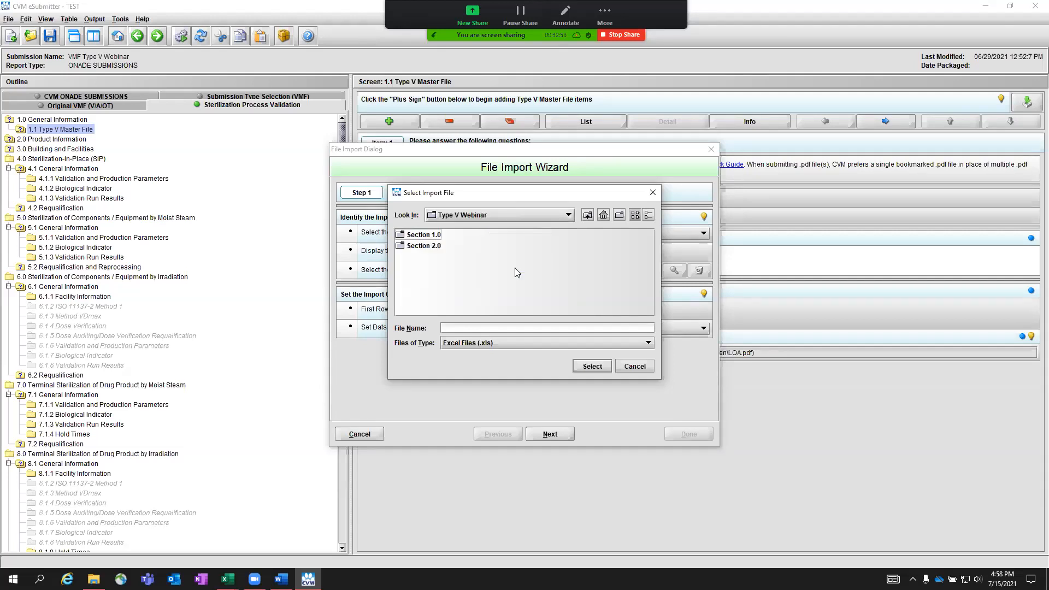
pyautogui.doubleClick(434, 236)
pyautogui.doubleClick(440, 235)
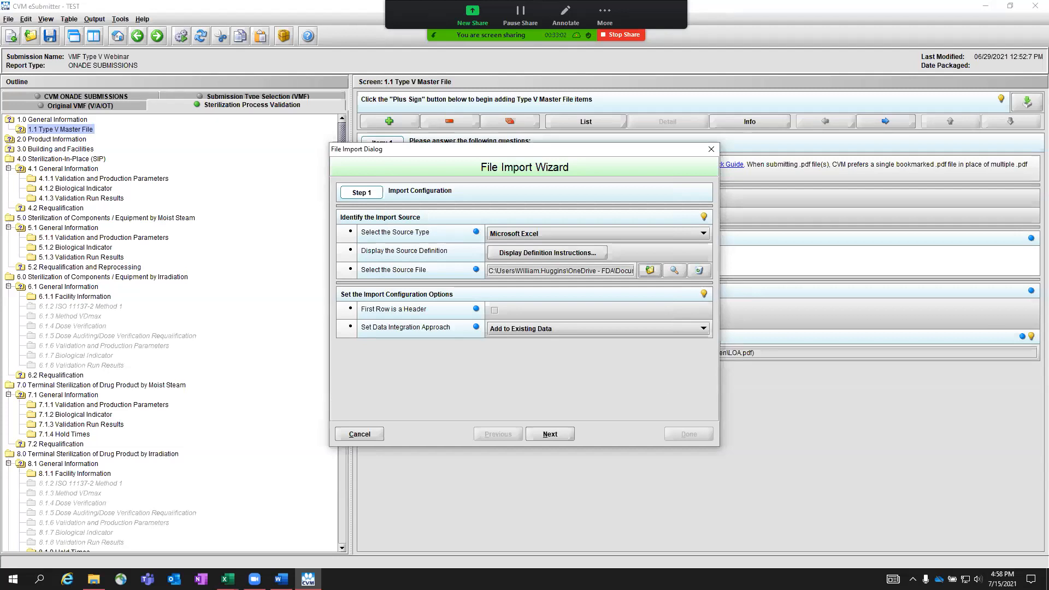
pyautogui.hotkey('alt', 'Tab')
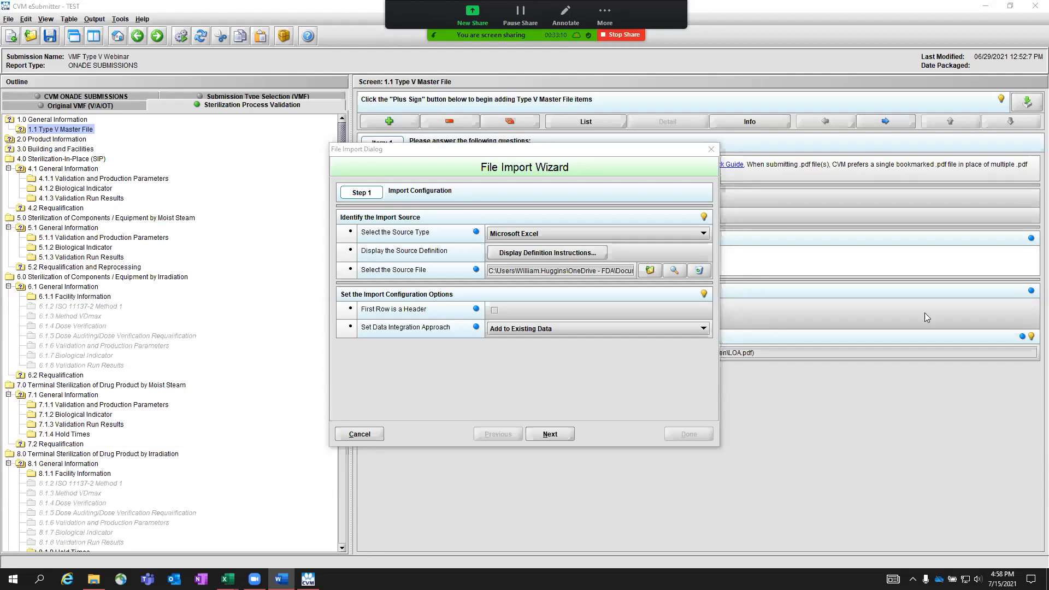
pyautogui.click(495, 310)
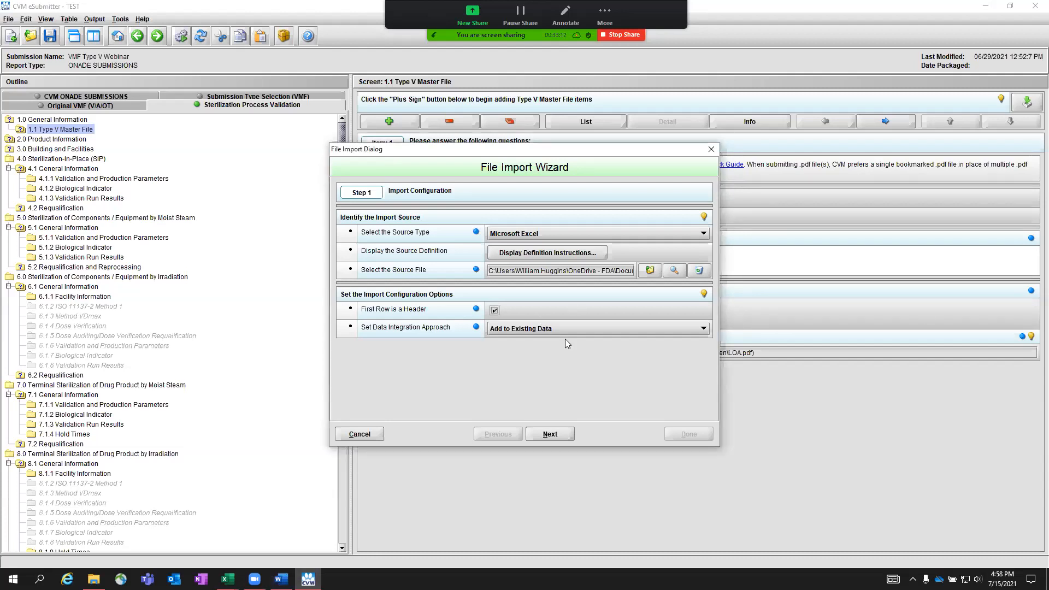
# Set the data integration approach of the Excel import to Add to Existing Data.
pyautogui.hotkey('alt', 'Tab')
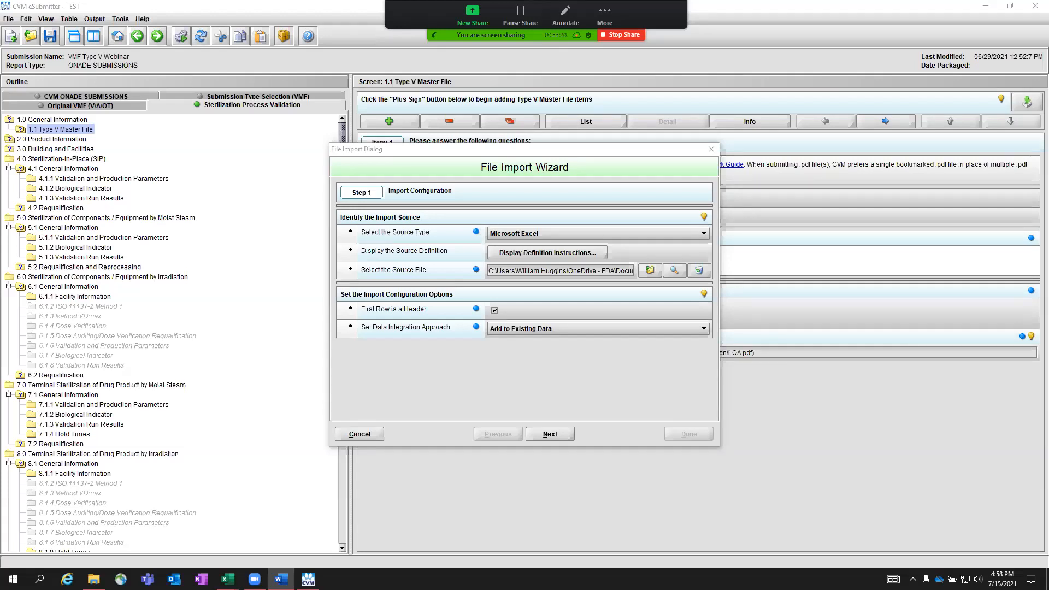
pyautogui.click(591, 329)
pyautogui.click(591, 329)
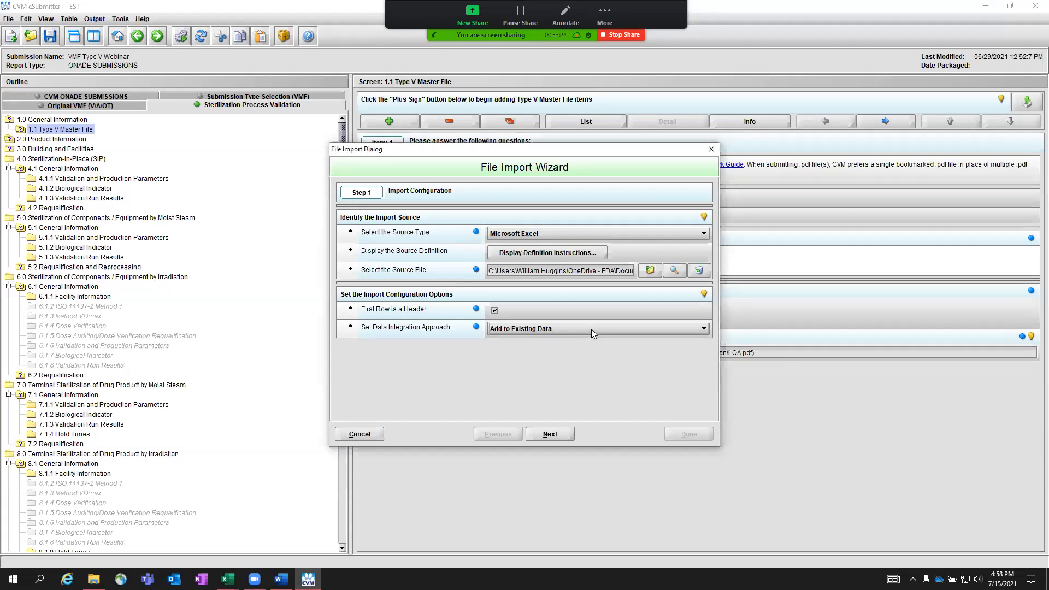
pyautogui.hotkey('alt', 'Tab')
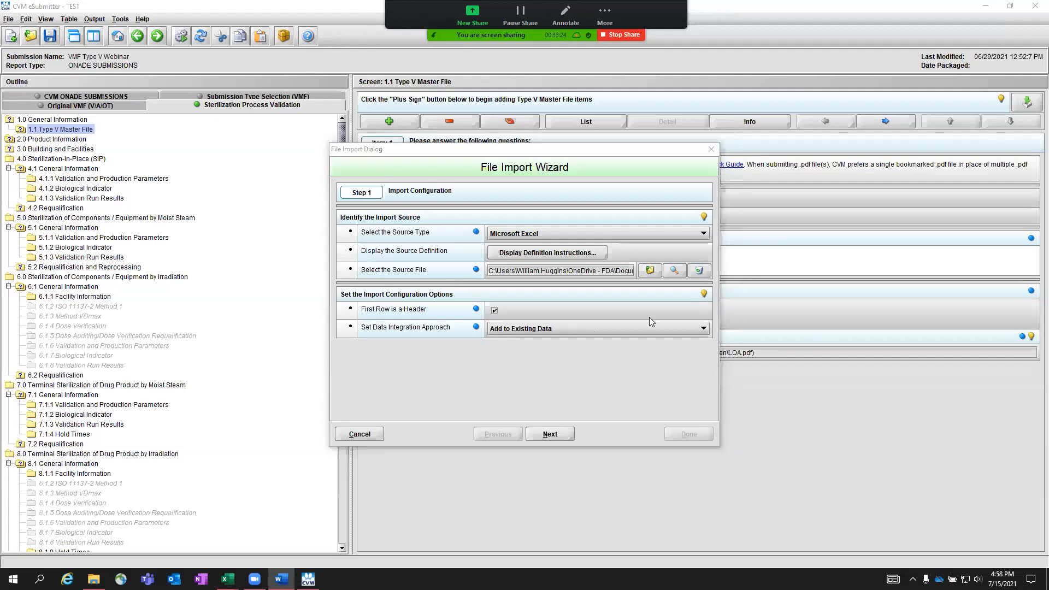
pyautogui.click(634, 329)
pyautogui.click(573, 358)
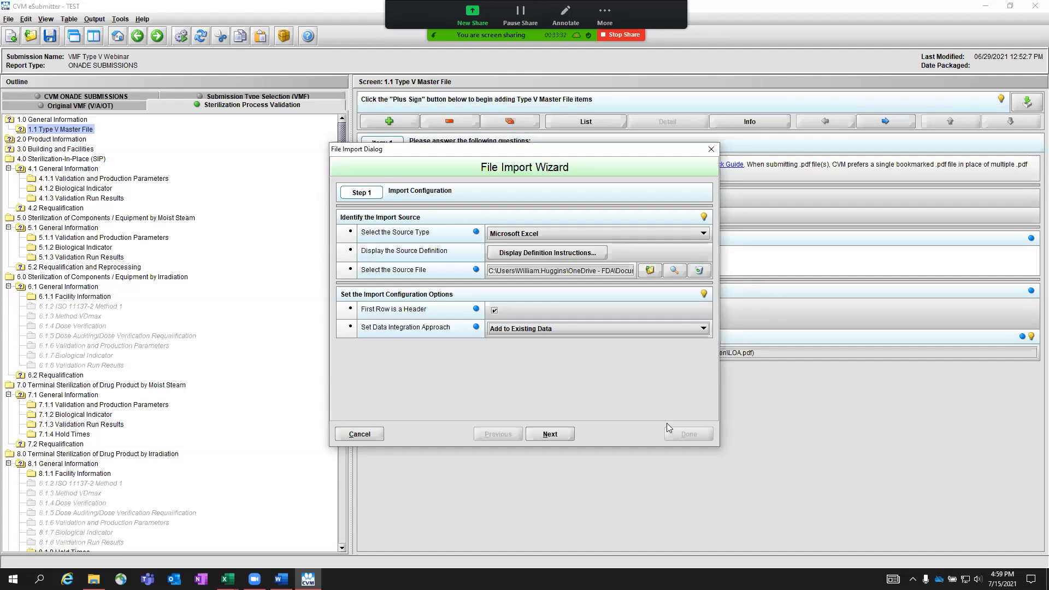
# Check the sample data from the Excel file's first row, then run the data import and finish the wizard.
pyautogui.click(550, 434)
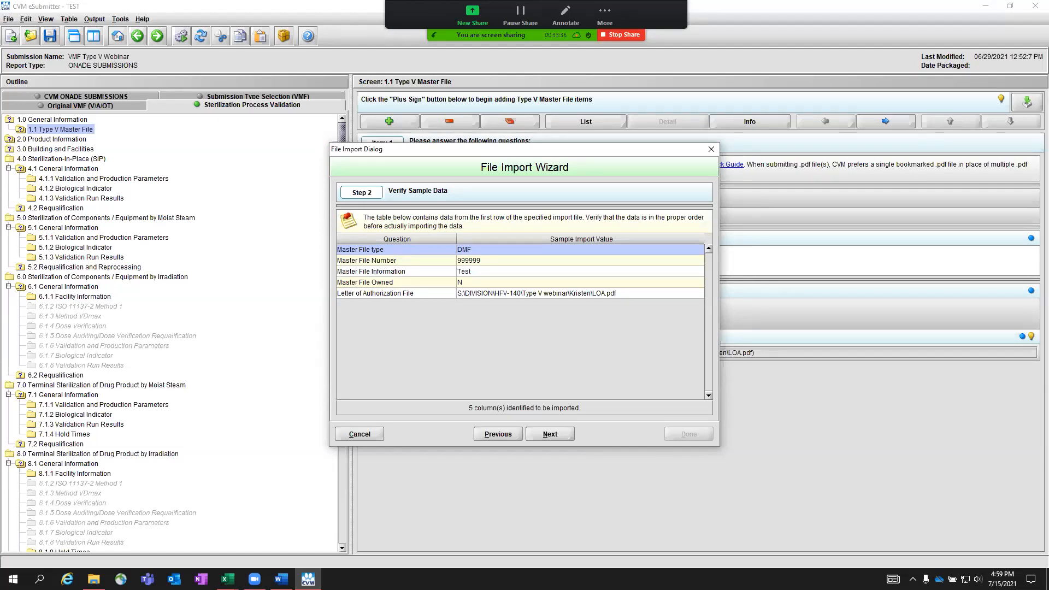
pyautogui.click(550, 434)
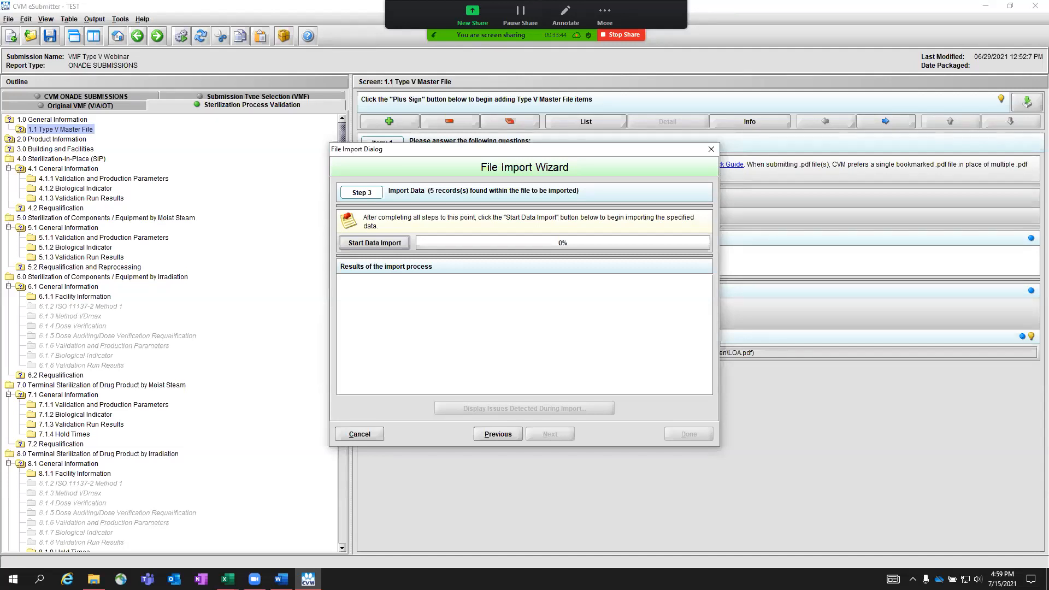
pyautogui.click(372, 244)
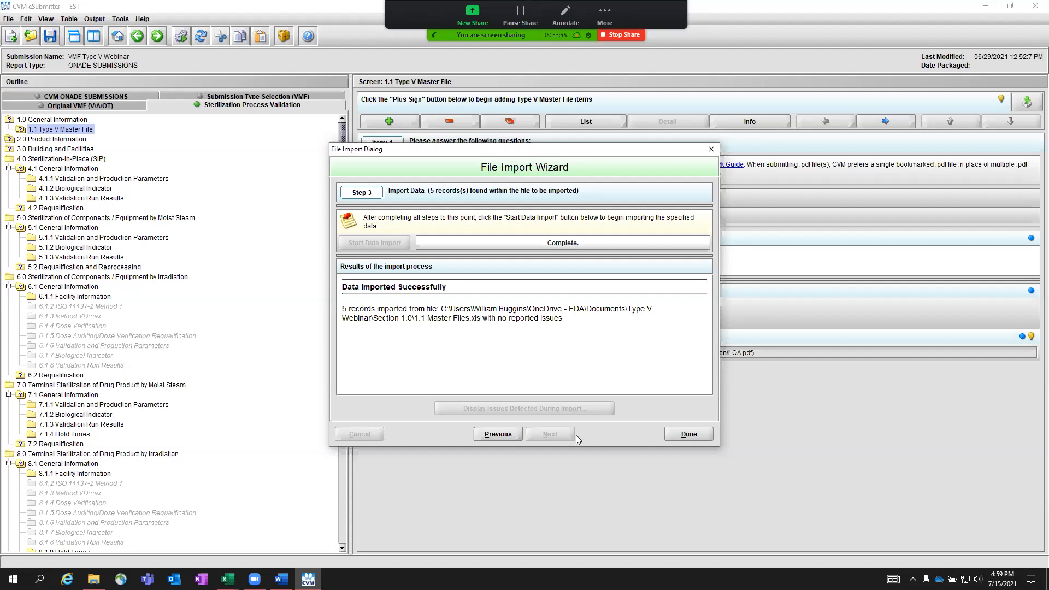
pyautogui.click(681, 436)
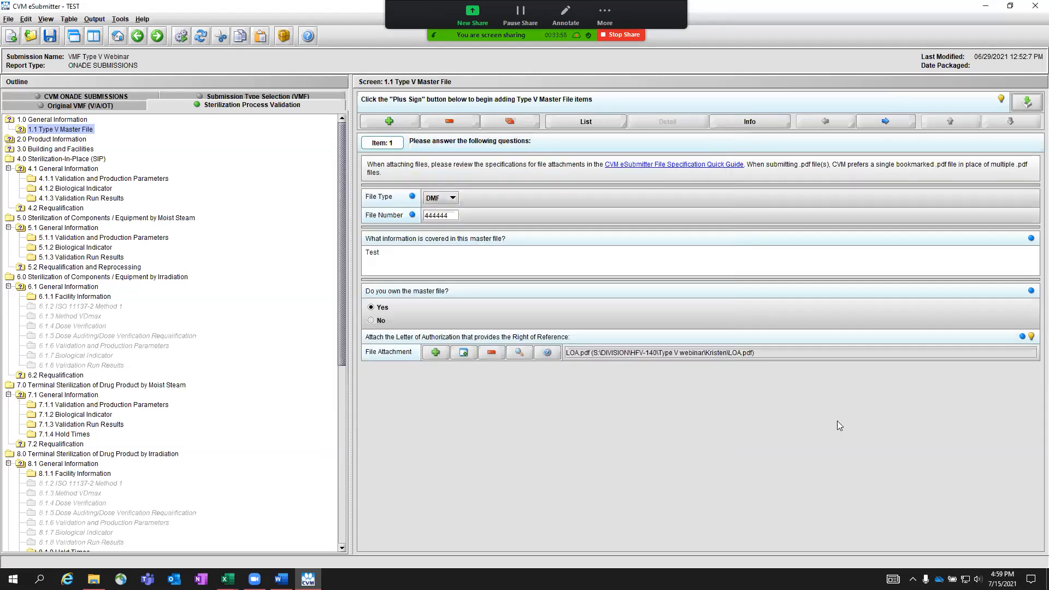
# Display the Type V Master File items of section 1.1 as a list to review the imported records.
pyautogui.click(615, 122)
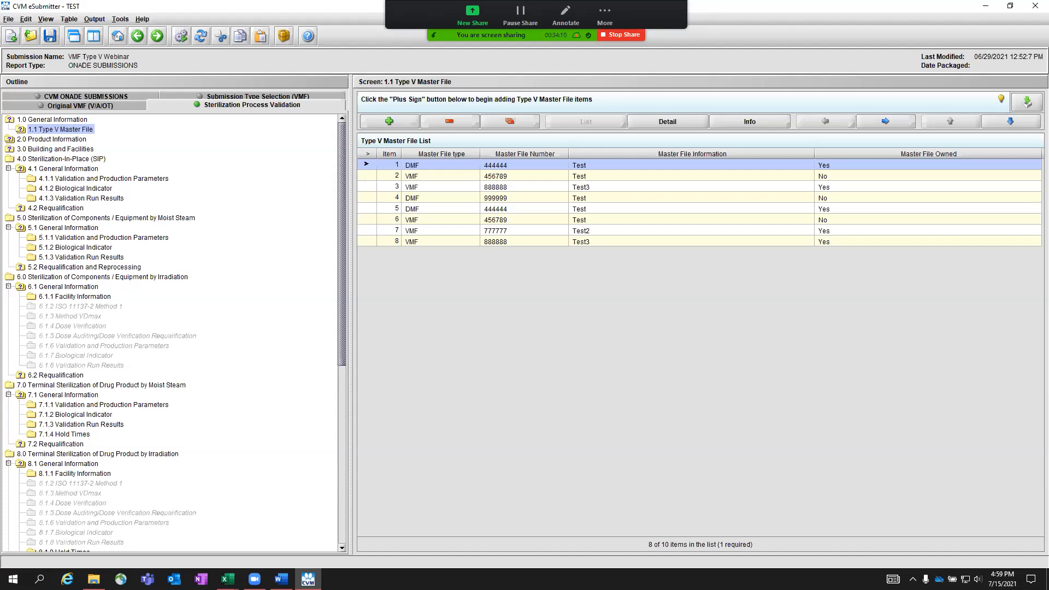
pyautogui.click(620, 35)
pyautogui.click(308, 579)
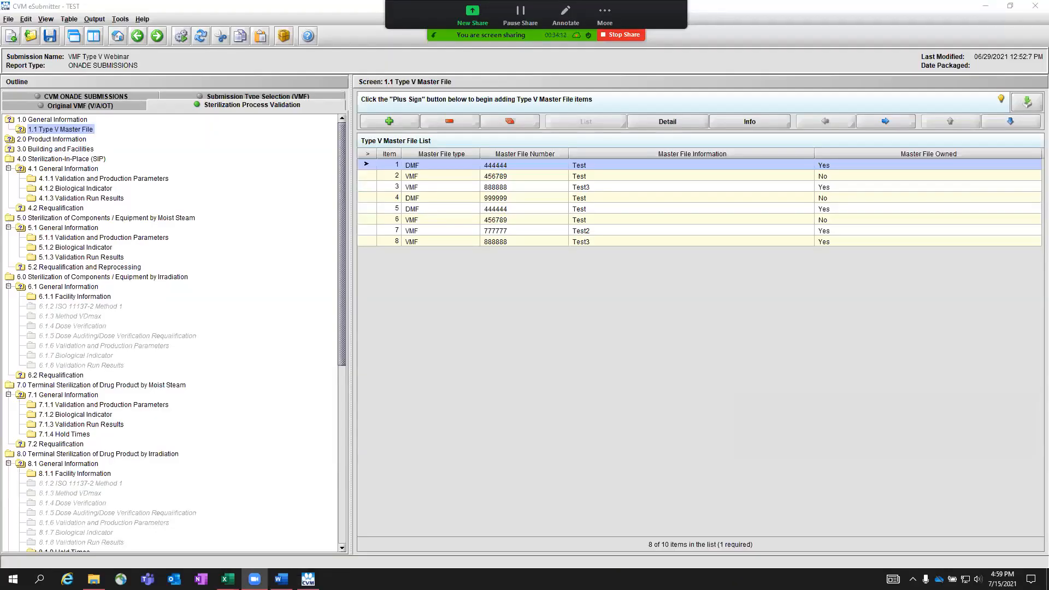